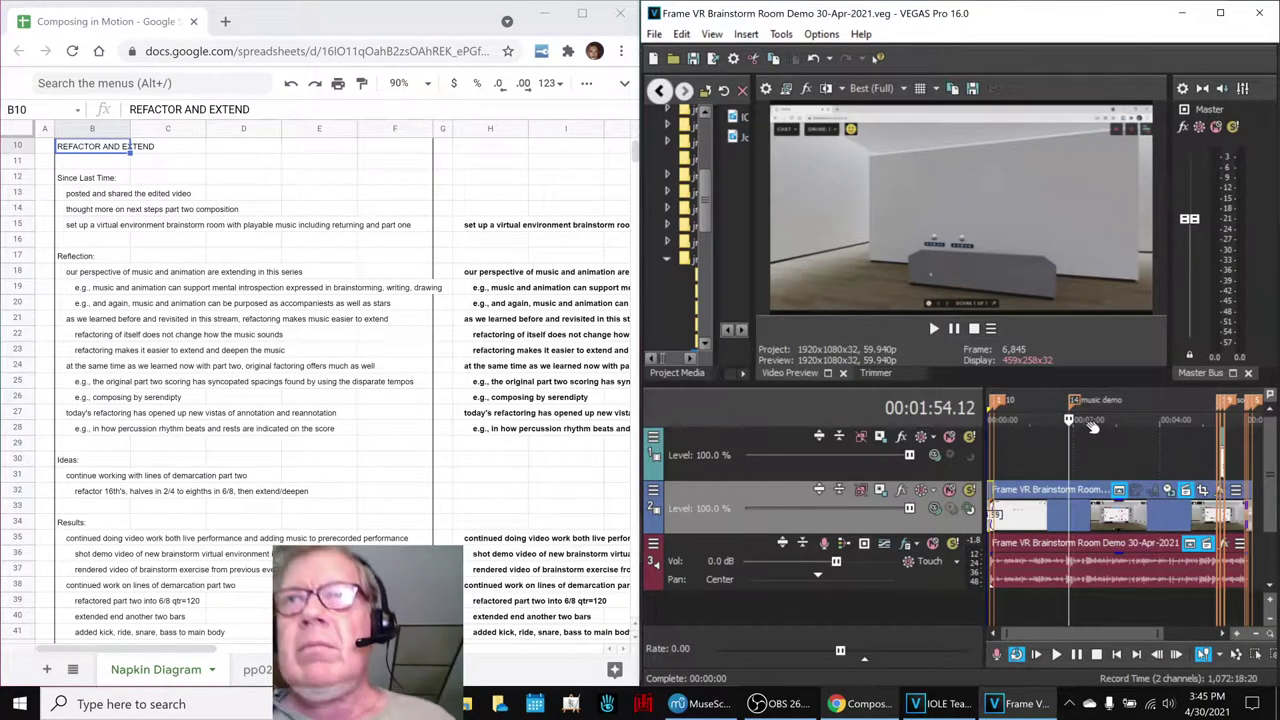
# Play the brainstorm room video briefly, stop it, and glance at the stream info.
pyautogui.press('space')
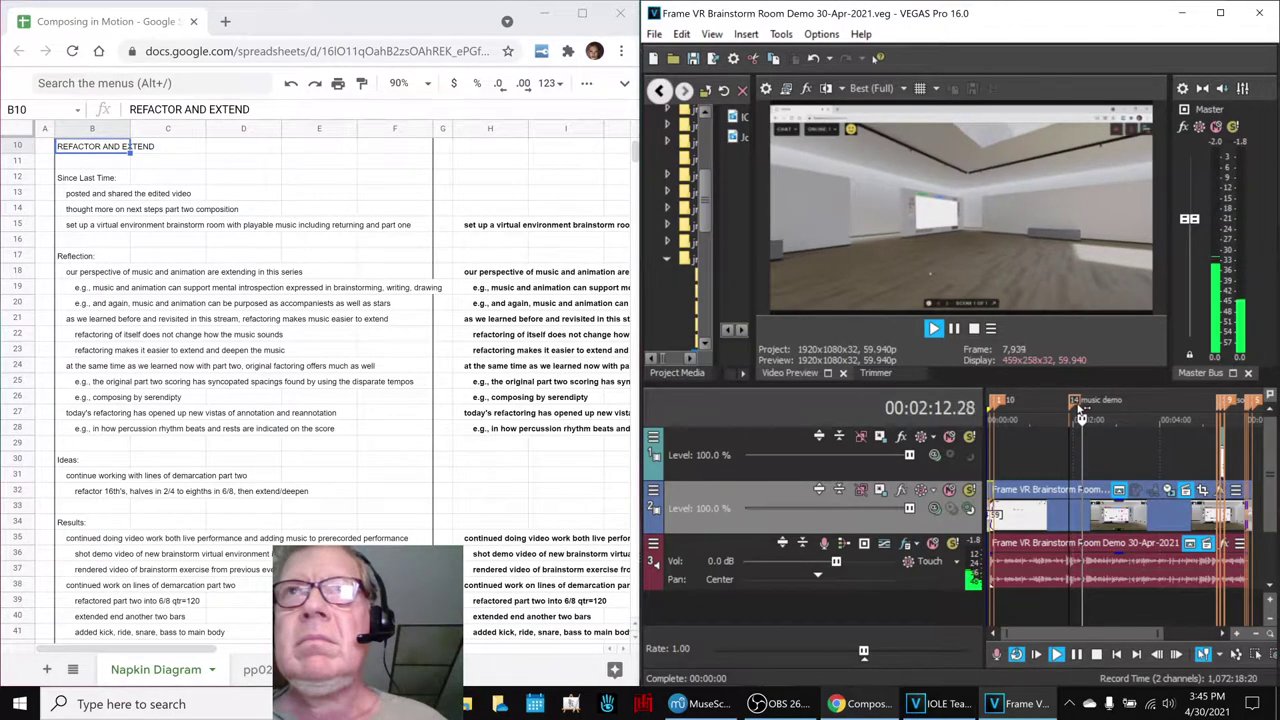
pyautogui.press('space')
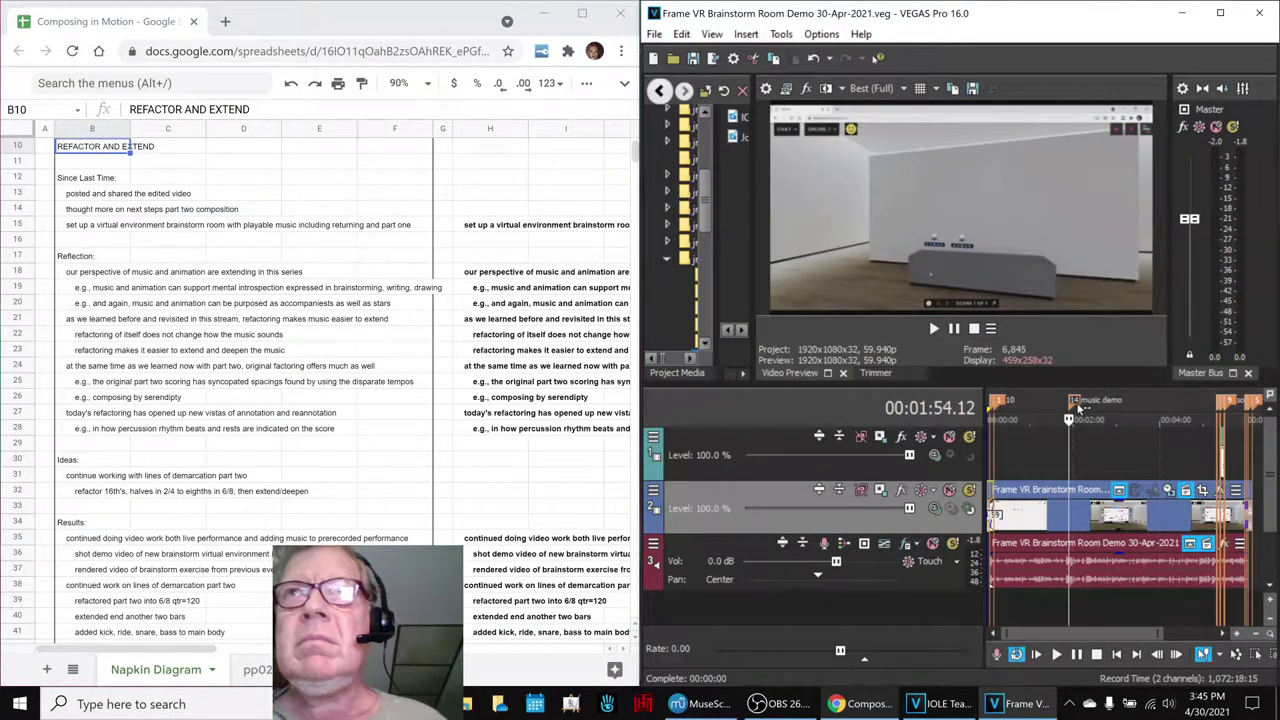
pyautogui.click(779, 704)
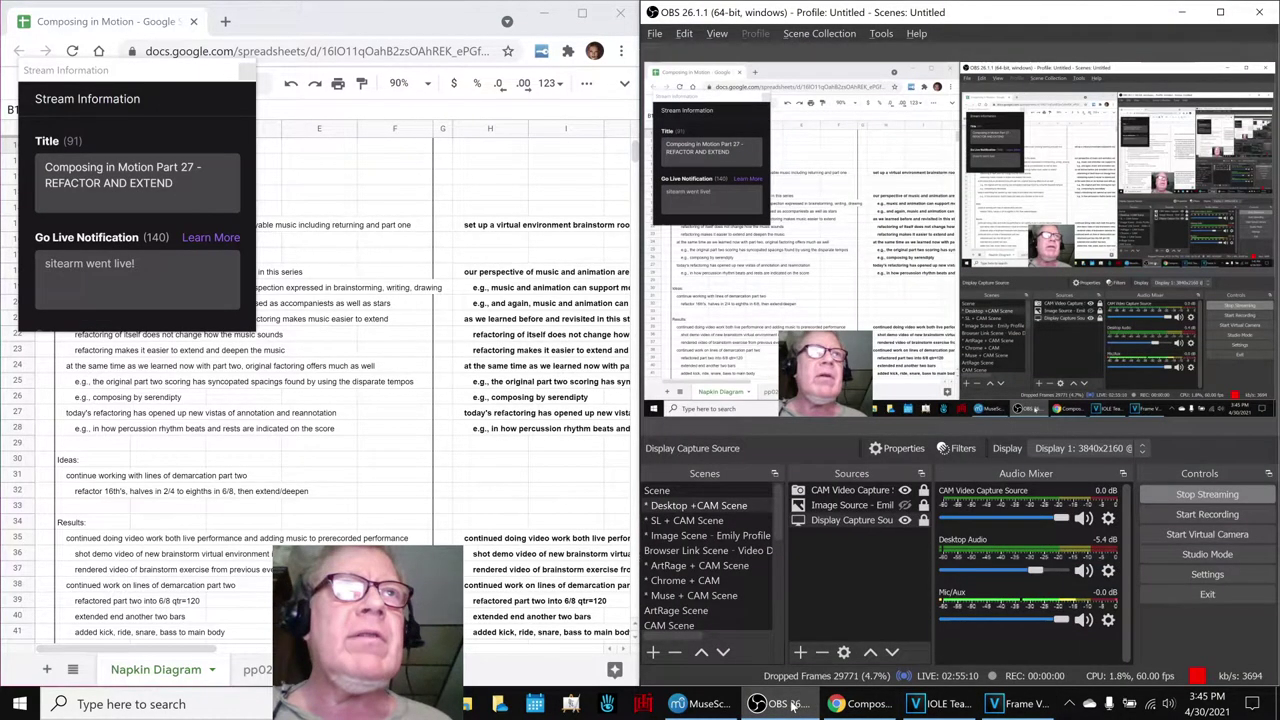
pyautogui.click(791, 705)
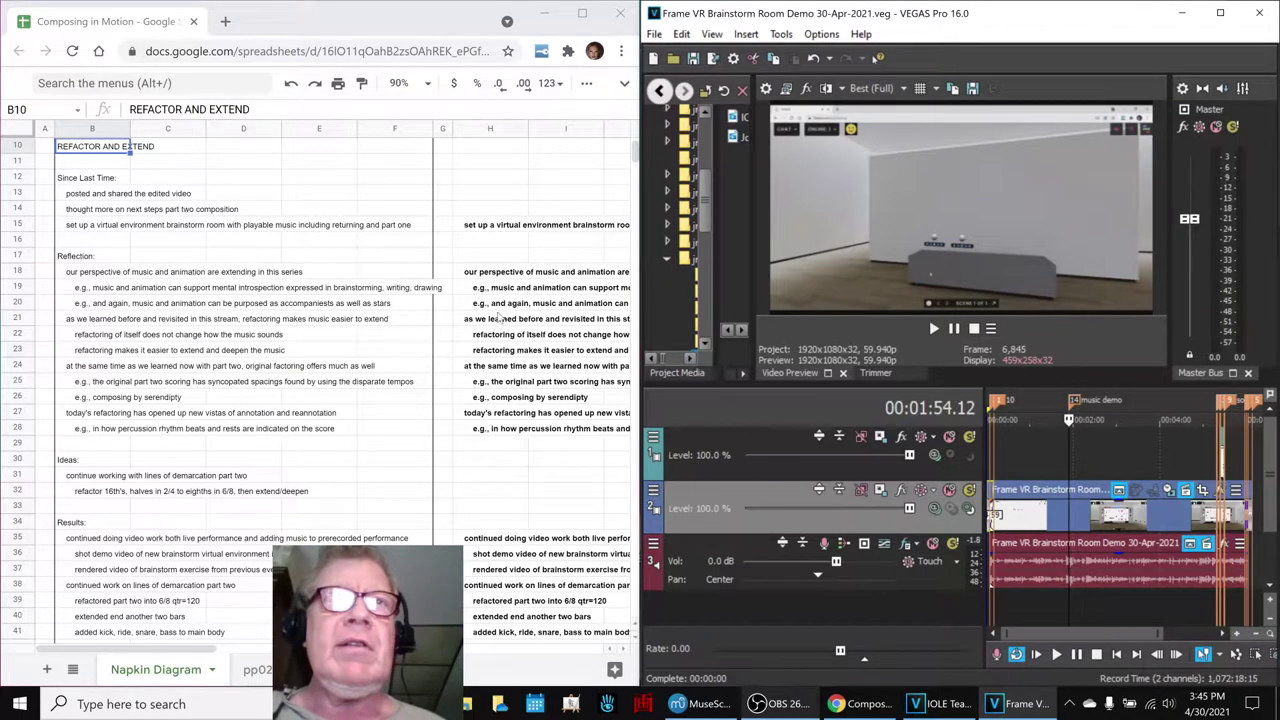
# Select the virtual brainstorm room note and move to its bold copy in H15.
pyautogui.click(96, 228)
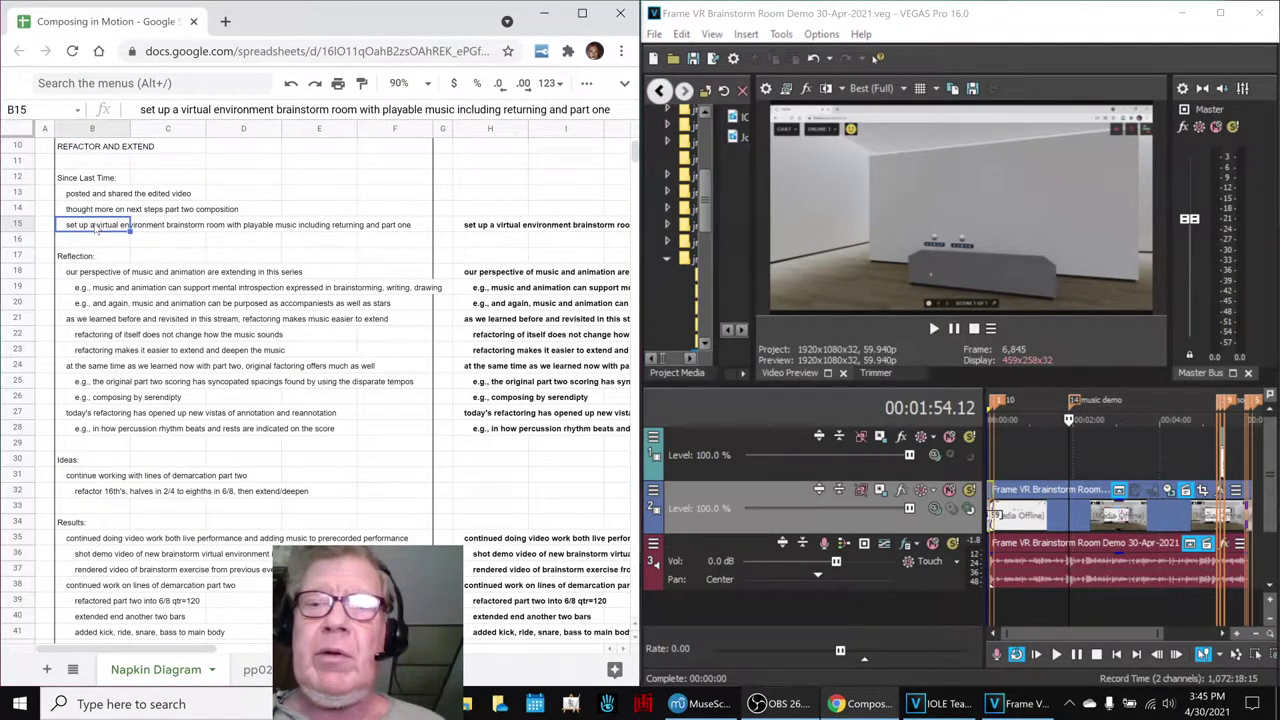
pyautogui.press('Right')
pyautogui.press('Right')
pyautogui.press('Right')
pyautogui.press('Right')
pyautogui.press('Right')
pyautogui.press('Right')
pyautogui.press('Right')
pyautogui.press('Right')
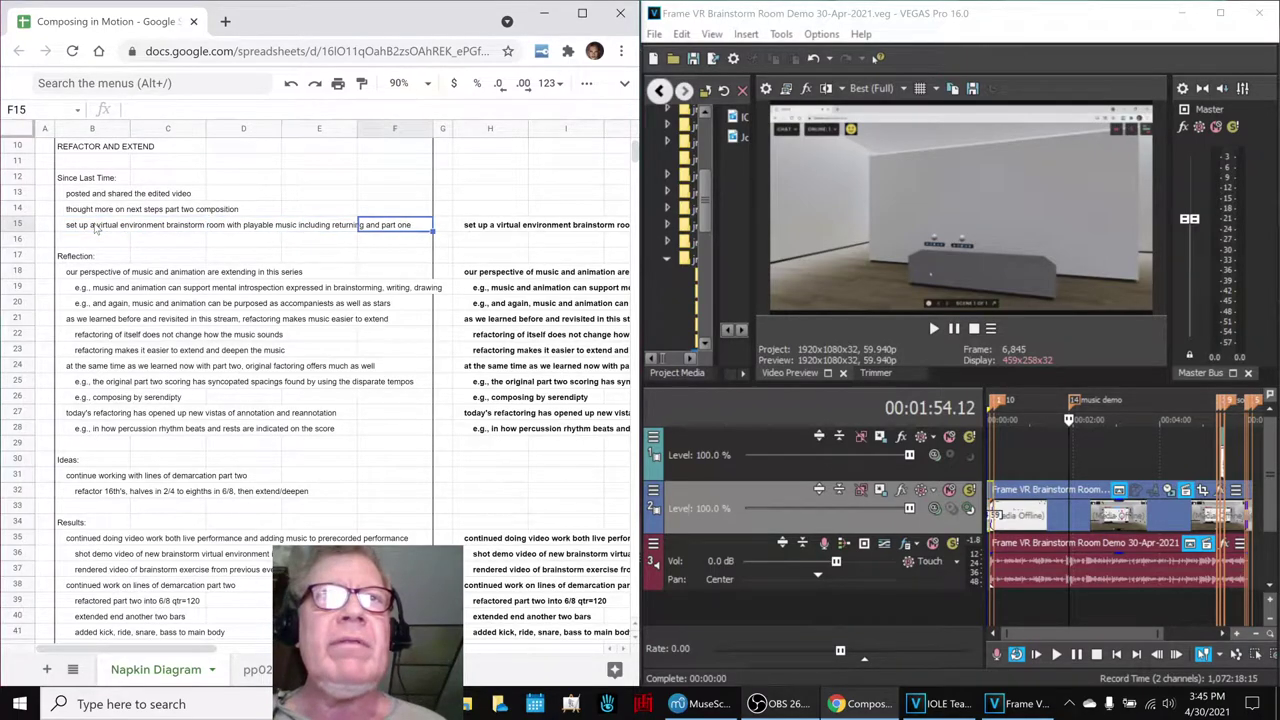
pyautogui.press('Right')
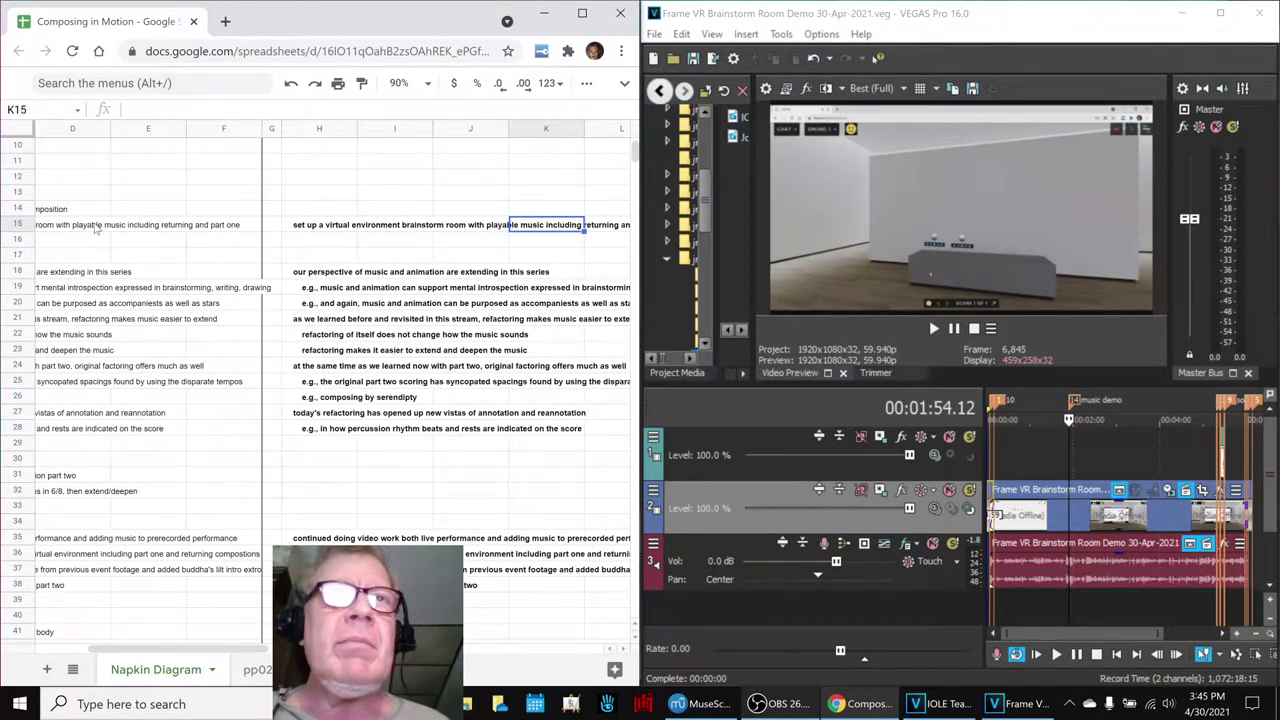
pyautogui.press('Right')
pyautogui.press('Left')
pyautogui.press('Left')
pyautogui.press('Left')
pyautogui.press('Left')
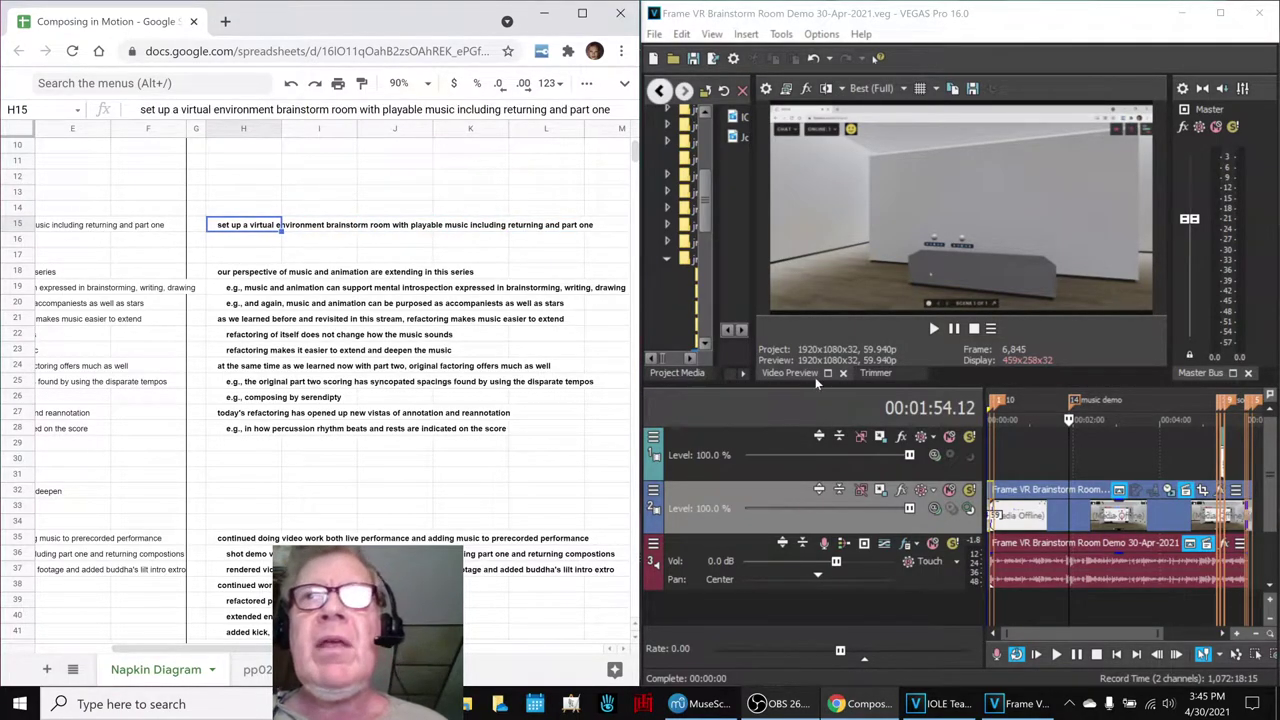
pyautogui.click(1076, 405)
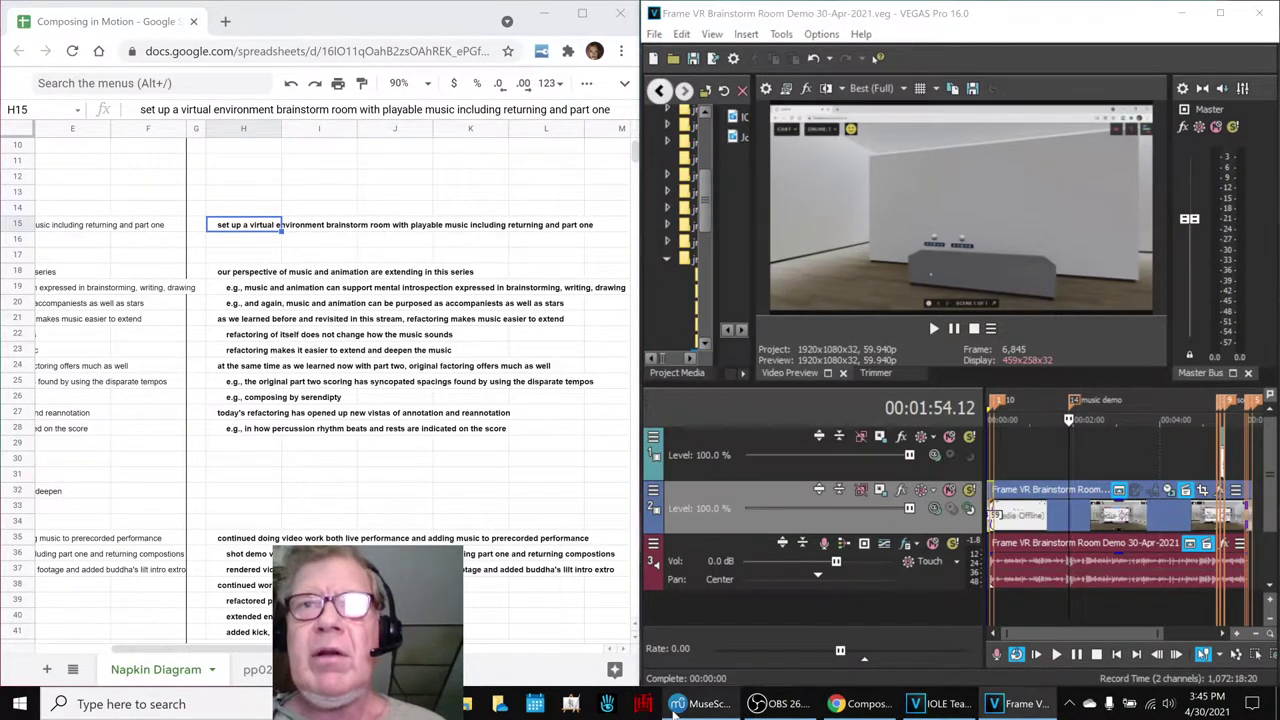
# Open the Lines of Demarcation Part One score and play its opening measures twice.
pyautogui.click(704, 704)
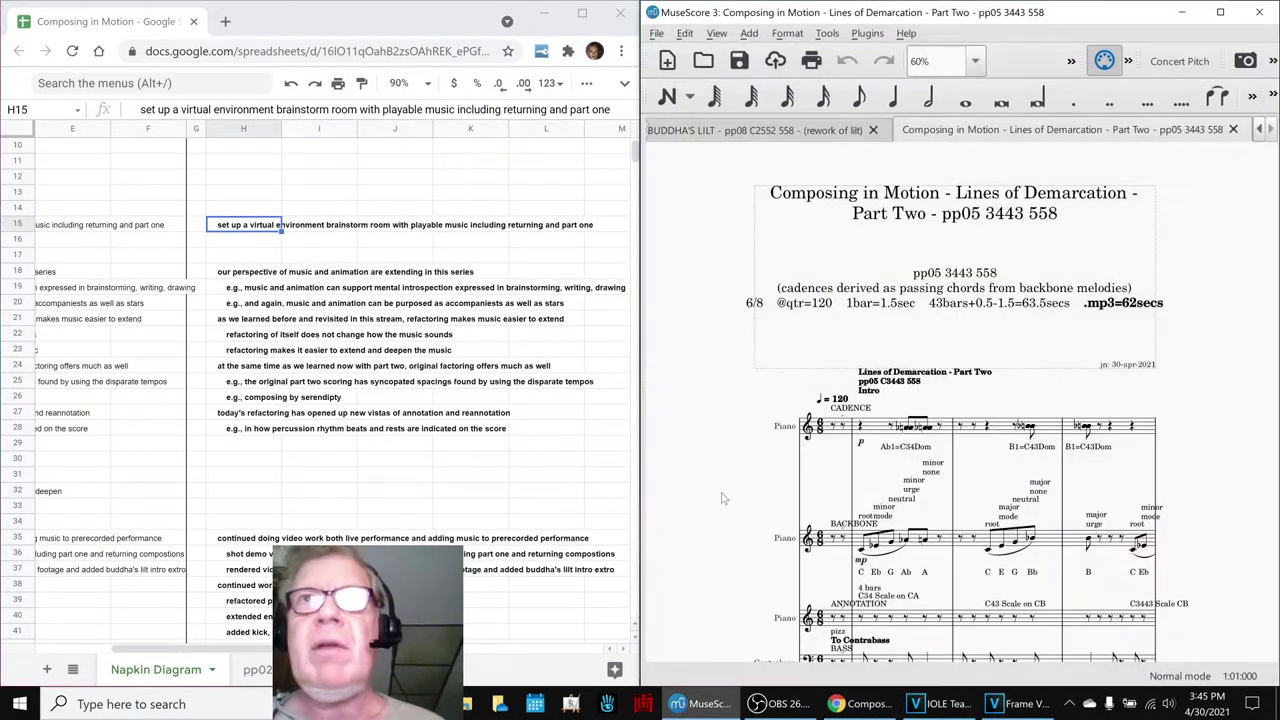
pyautogui.click(1258, 136)
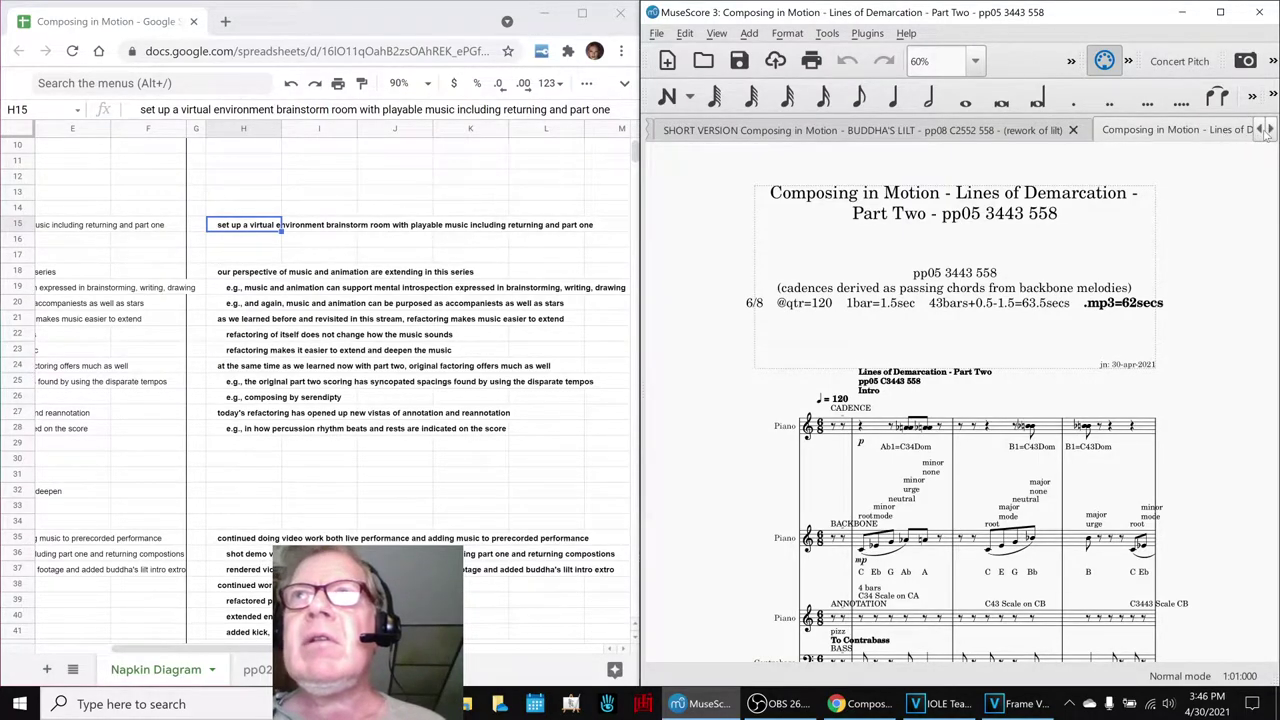
pyautogui.click(1260, 133)
pyautogui.click(967, 138)
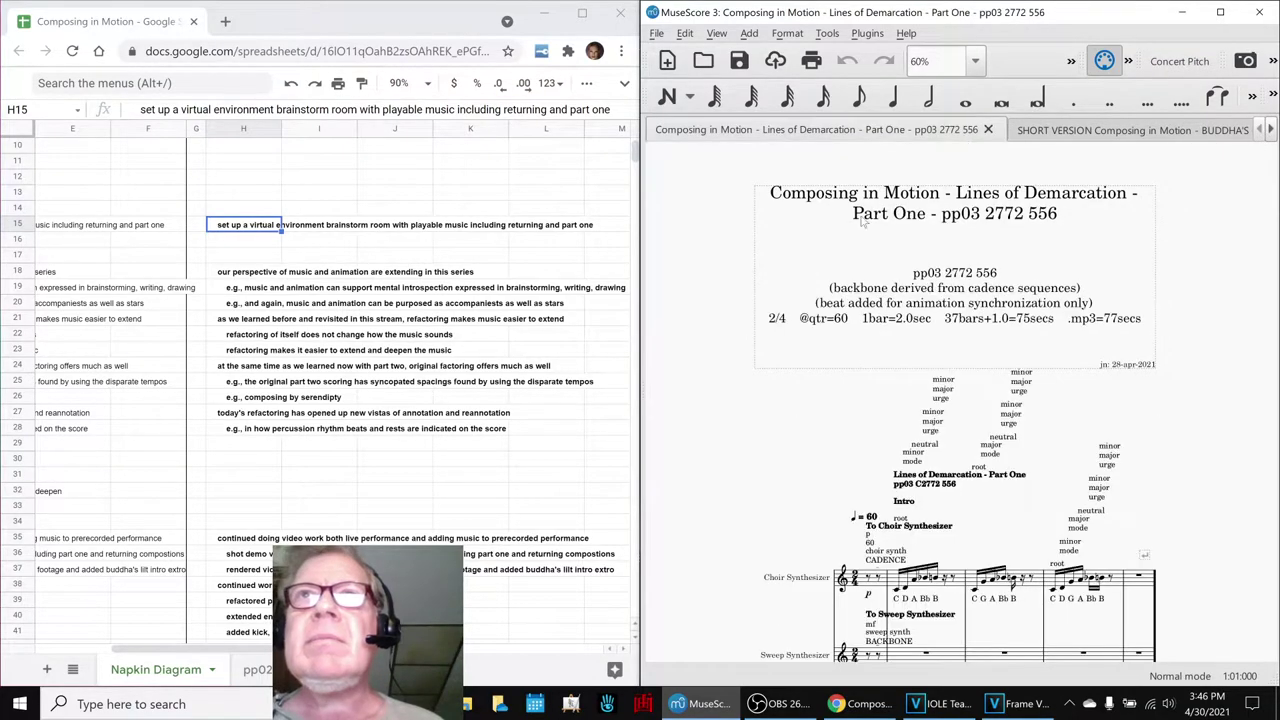
pyautogui.press('space')
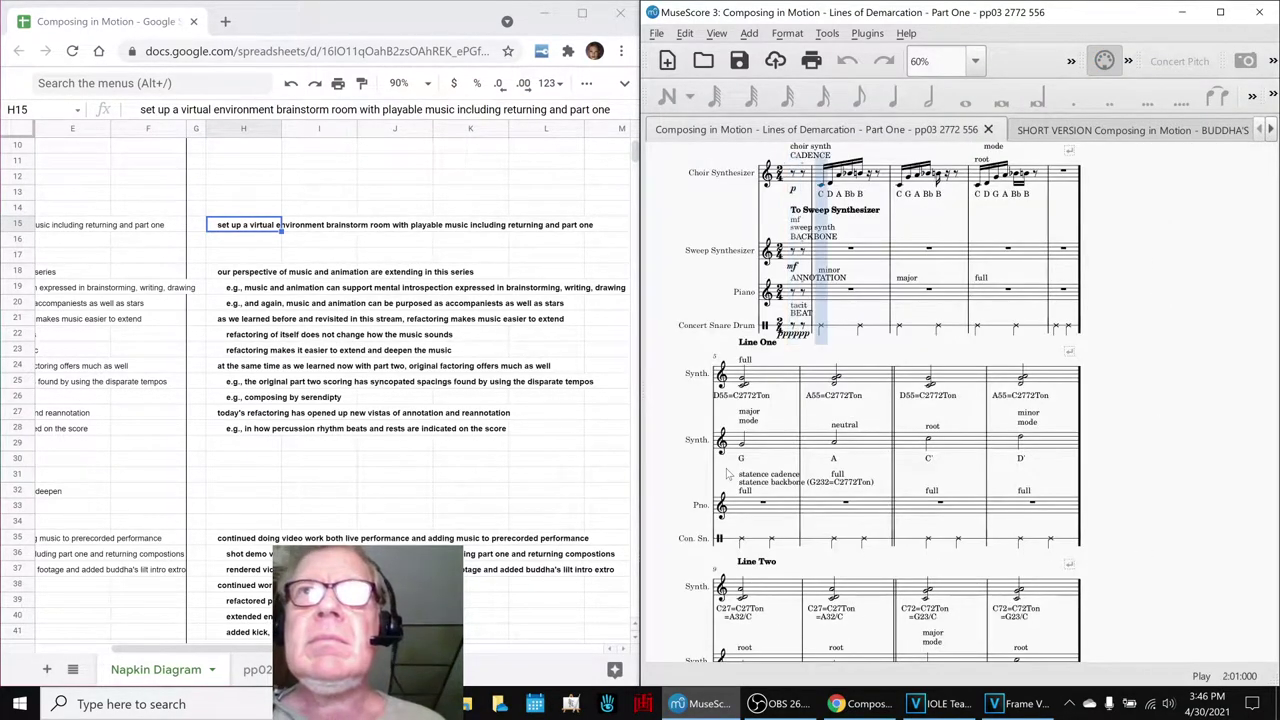
pyautogui.press('space')
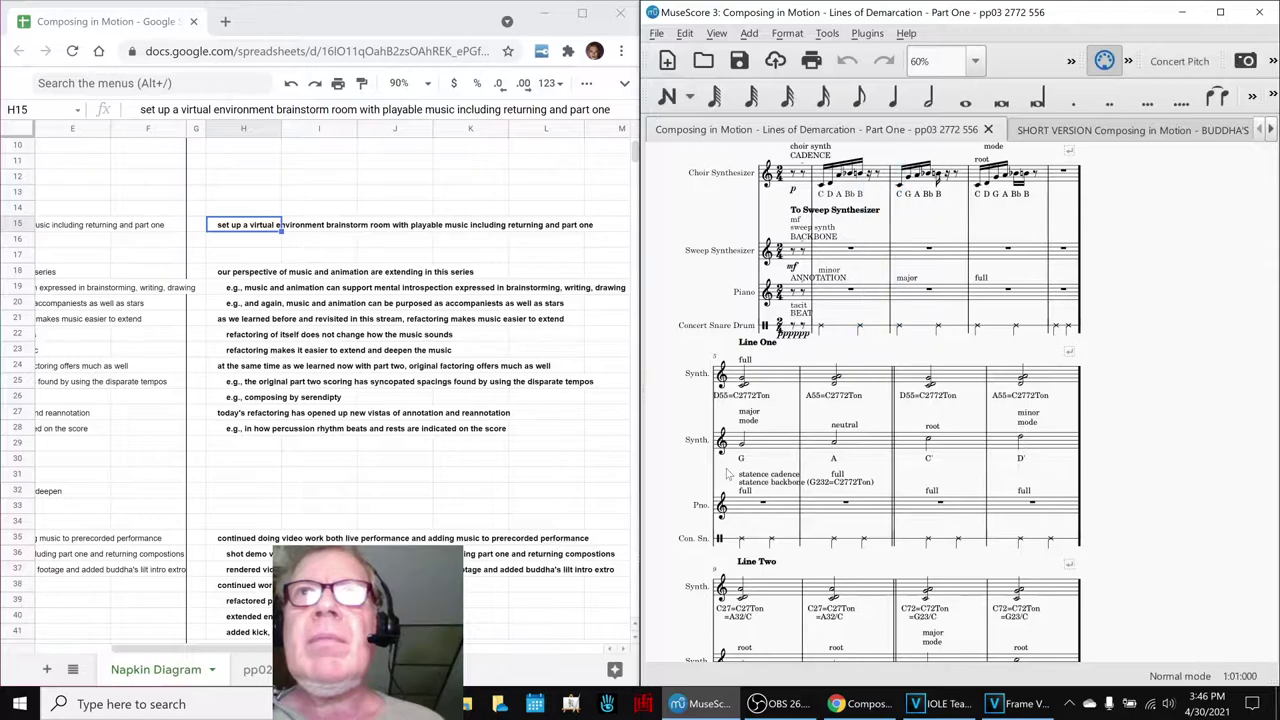
pyautogui.press('space')
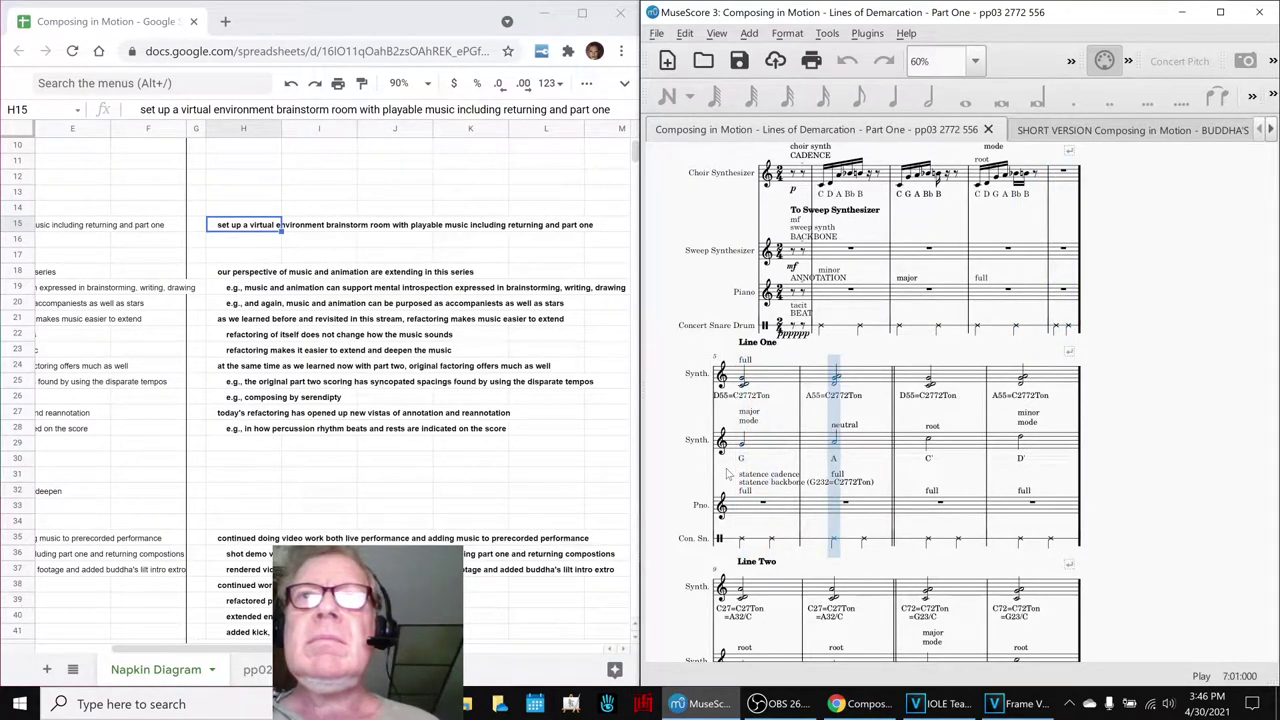
pyautogui.press('space')
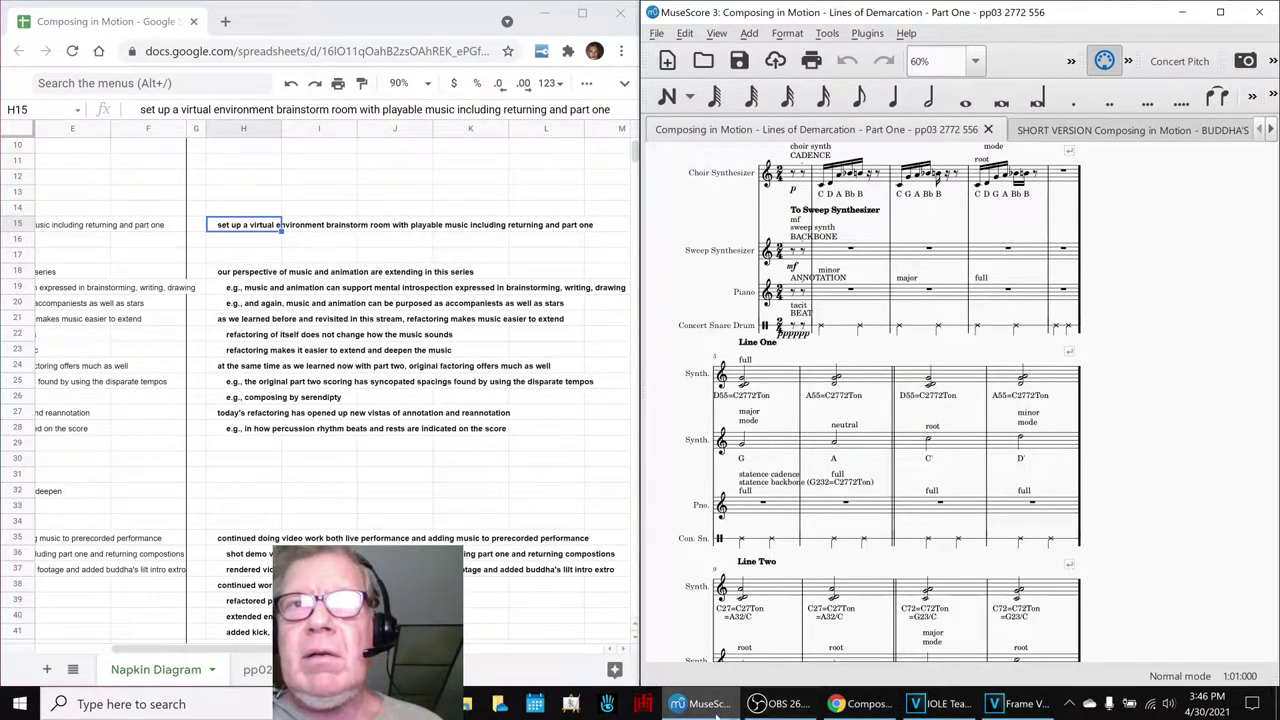
pyautogui.click(840, 708)
# Switch VEGAS from the IOLE Teamwork Class project to Frame VR, then read notes H18–H20.
pyautogui.click(940, 704)
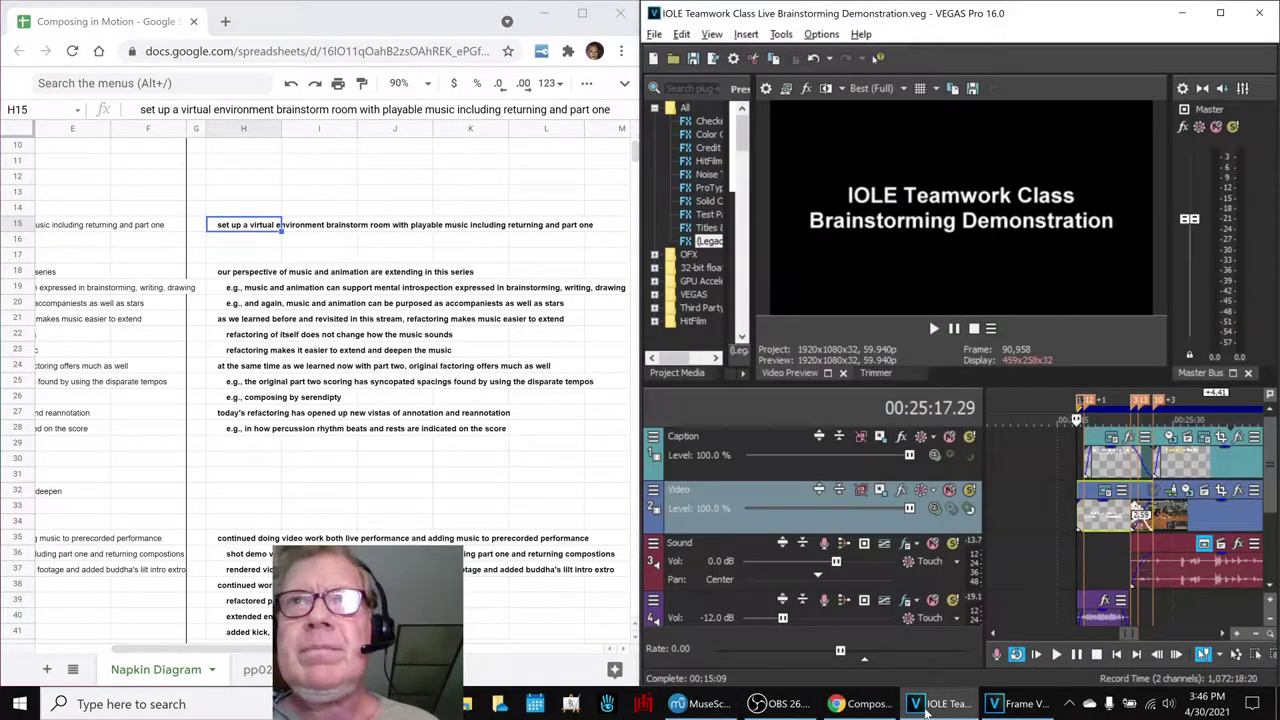
pyautogui.click(1015, 706)
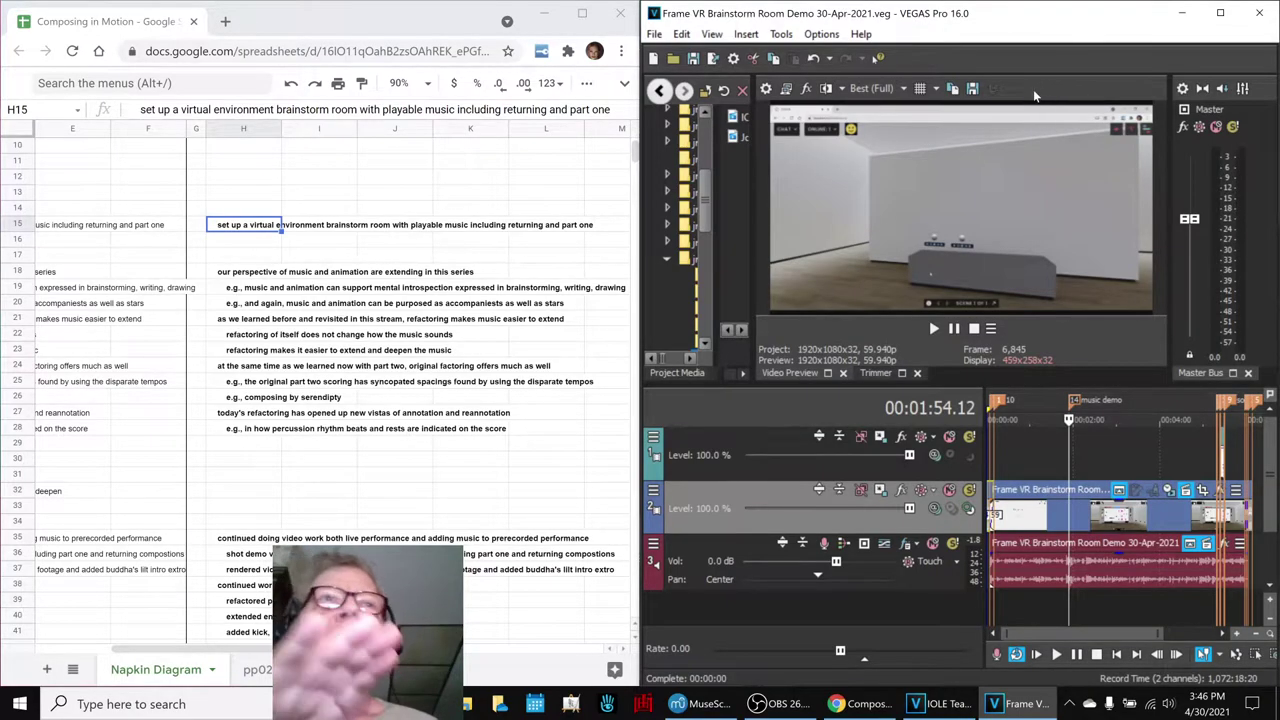
pyautogui.click(222, 277)
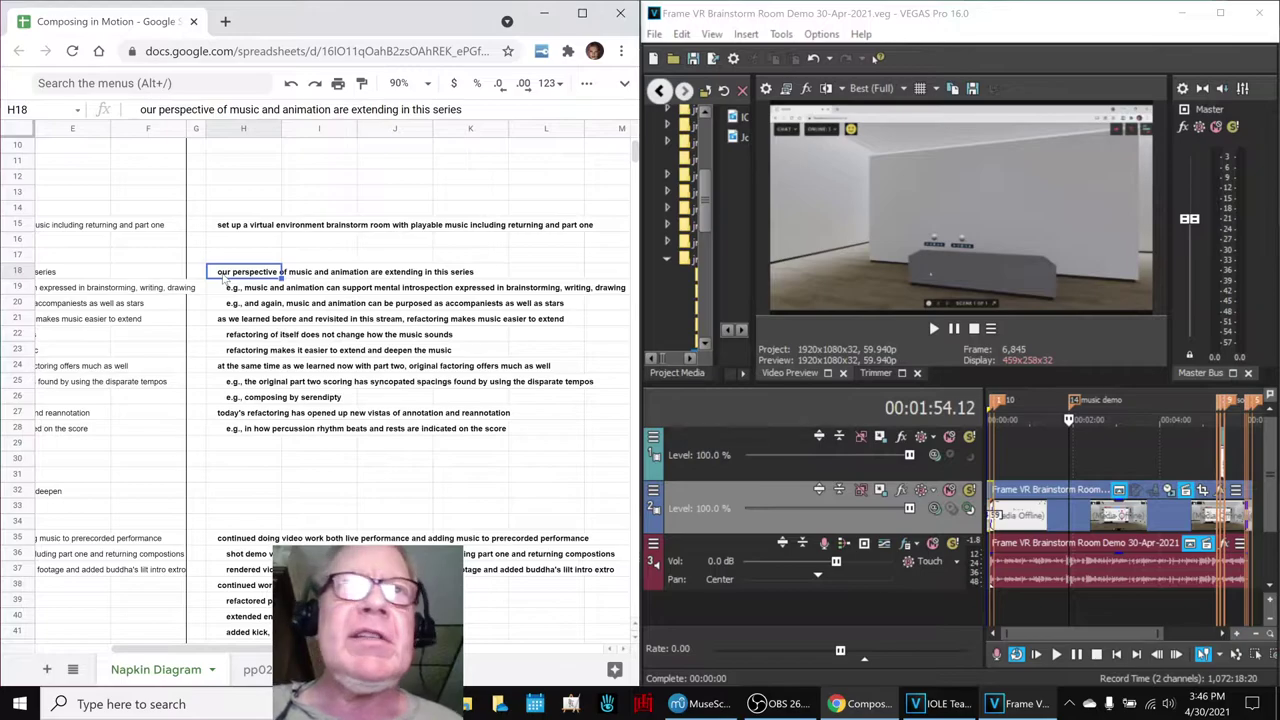
pyautogui.click(225, 281)
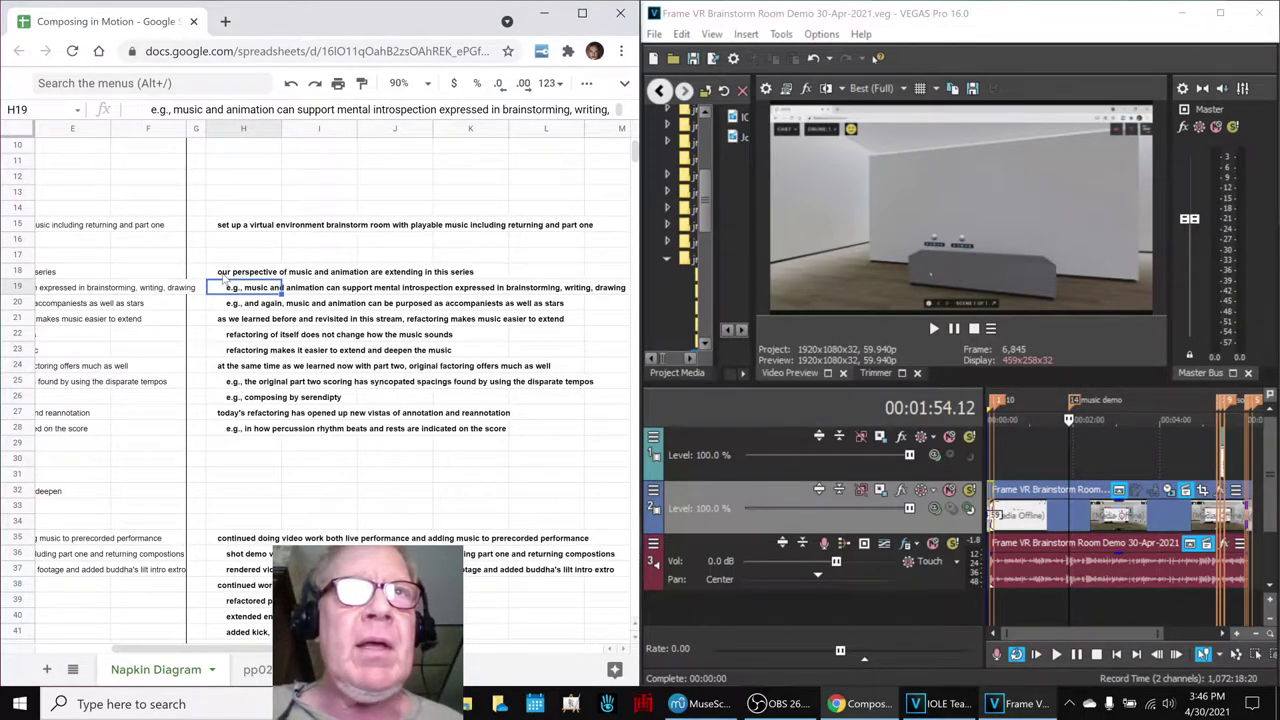
pyautogui.press('Down')
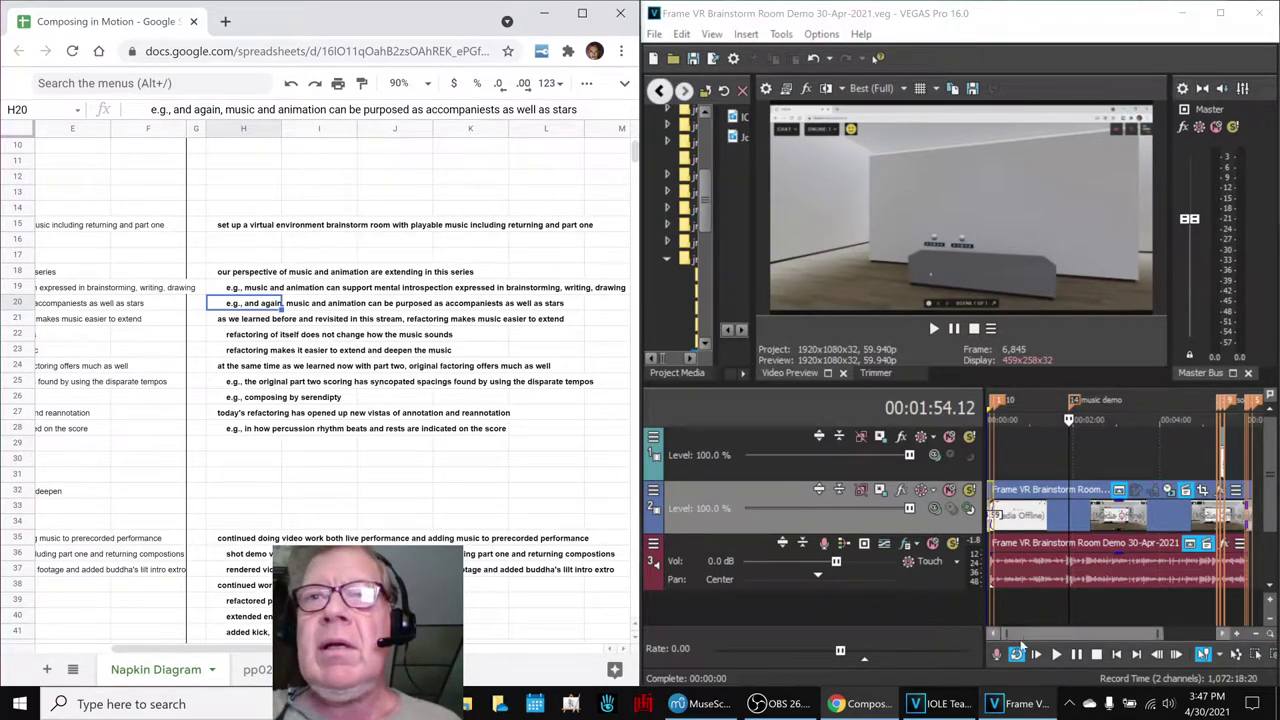
# Show the Part Two score's new Contrabass and Drumset staves, then launch Load Score.
pyautogui.click(698, 704)
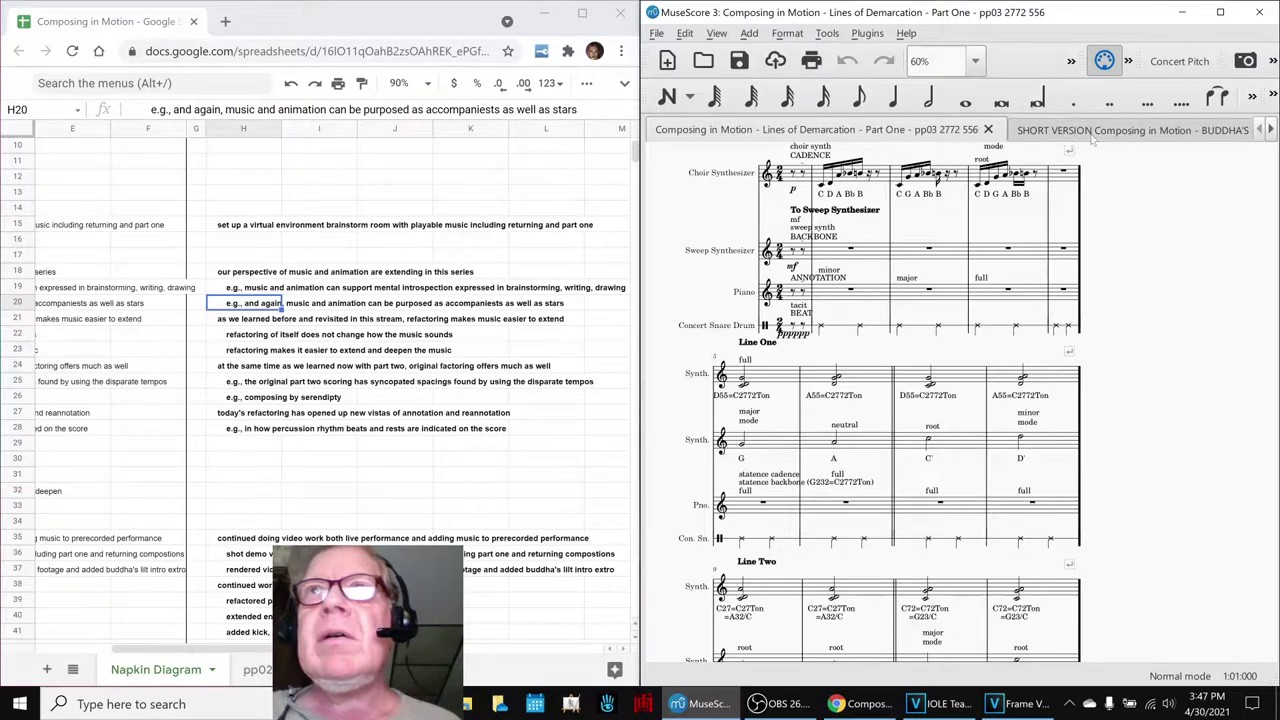
pyautogui.click(1270, 130)
pyautogui.click(1270, 131)
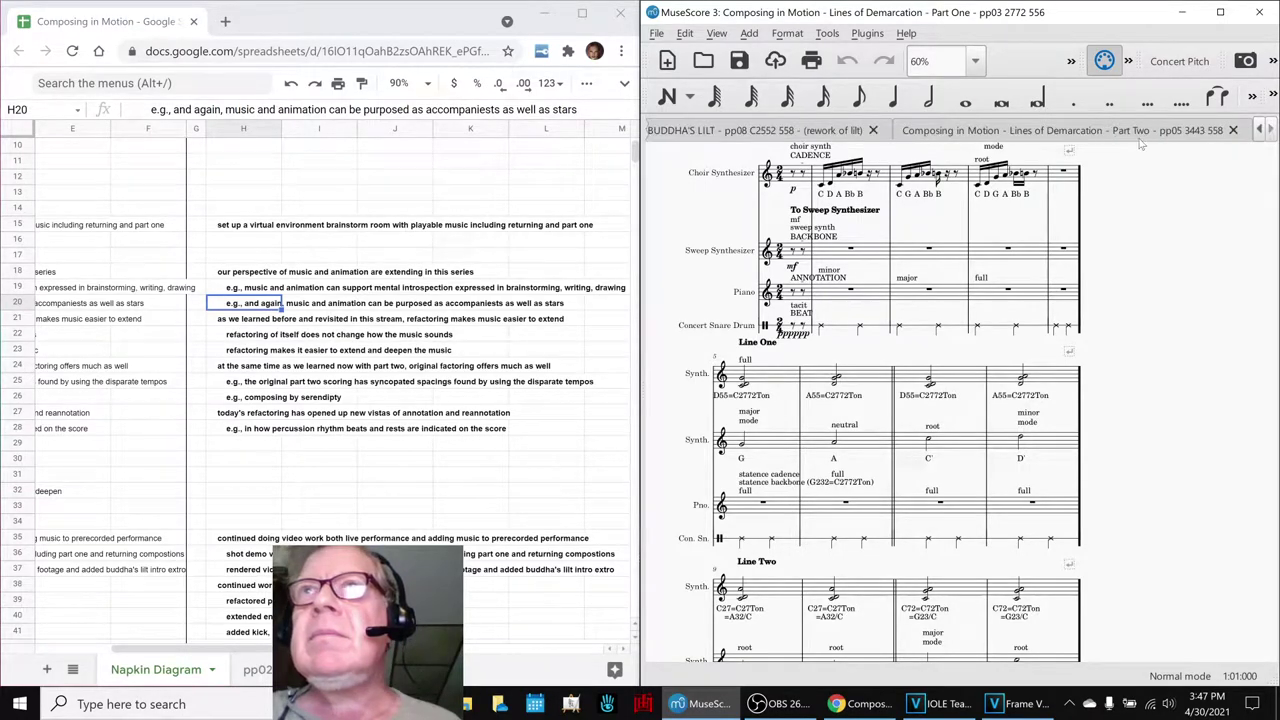
pyautogui.click(1126, 130)
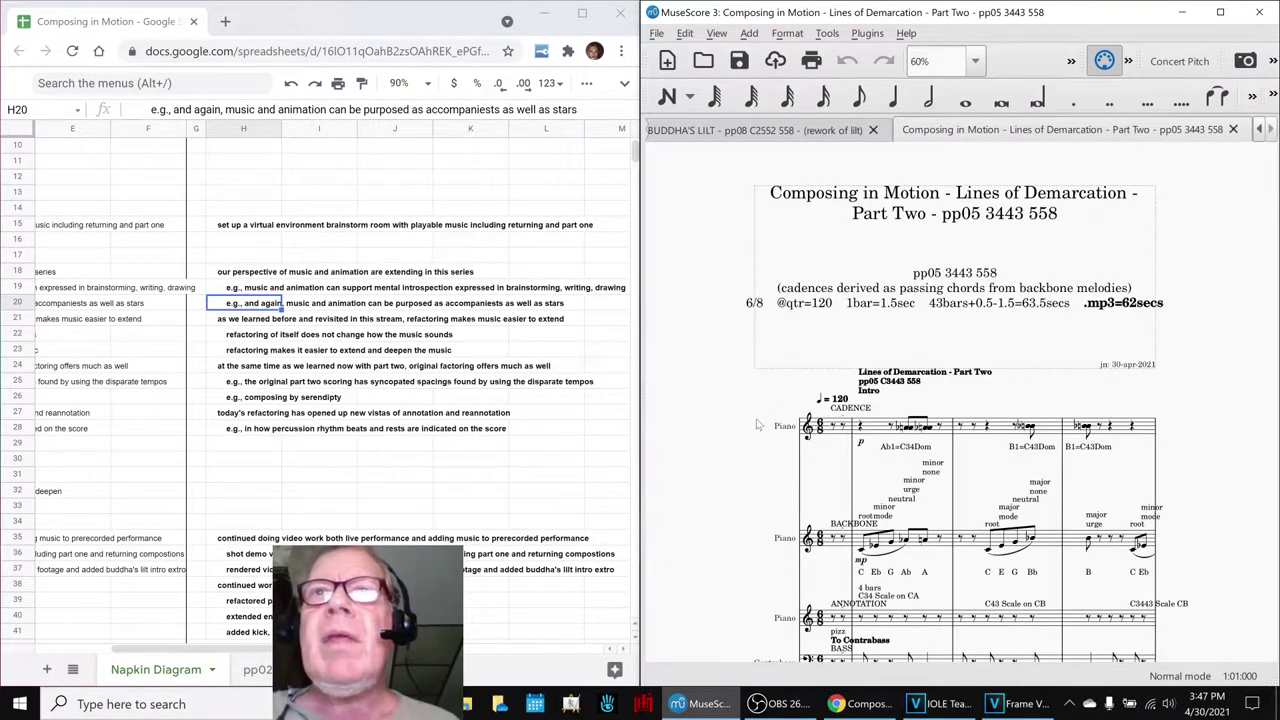
pyautogui.scroll(-3, 756, 455)
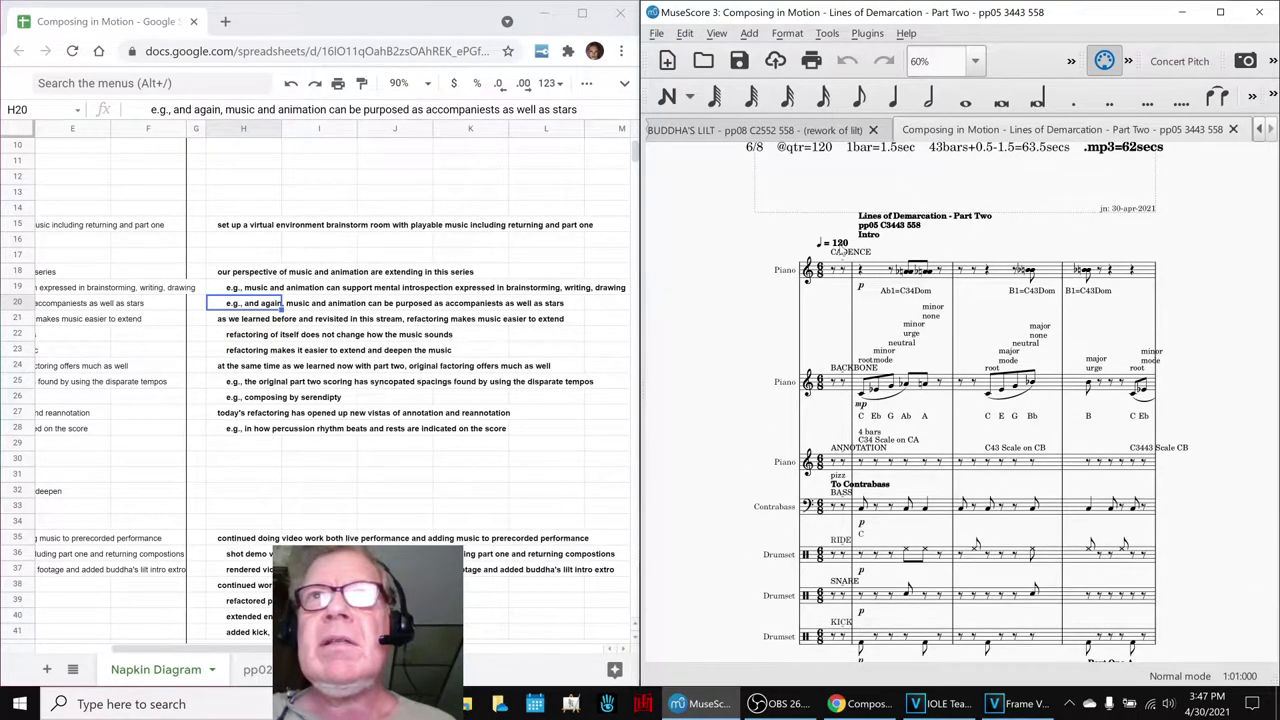
pyautogui.click(703, 61)
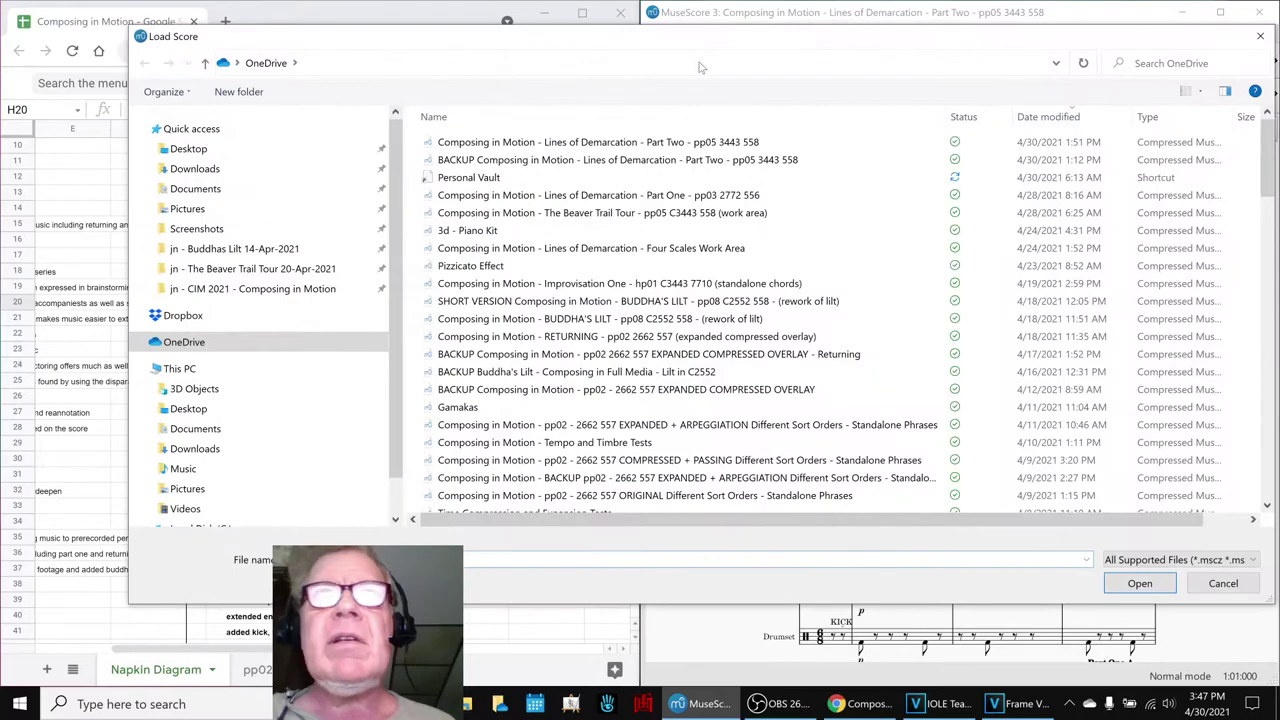
# Open the BACKUP Part Two score and check its ♩ = 60 Intro and 480 Part One A tempos.
pyautogui.doubleClick(646, 160)
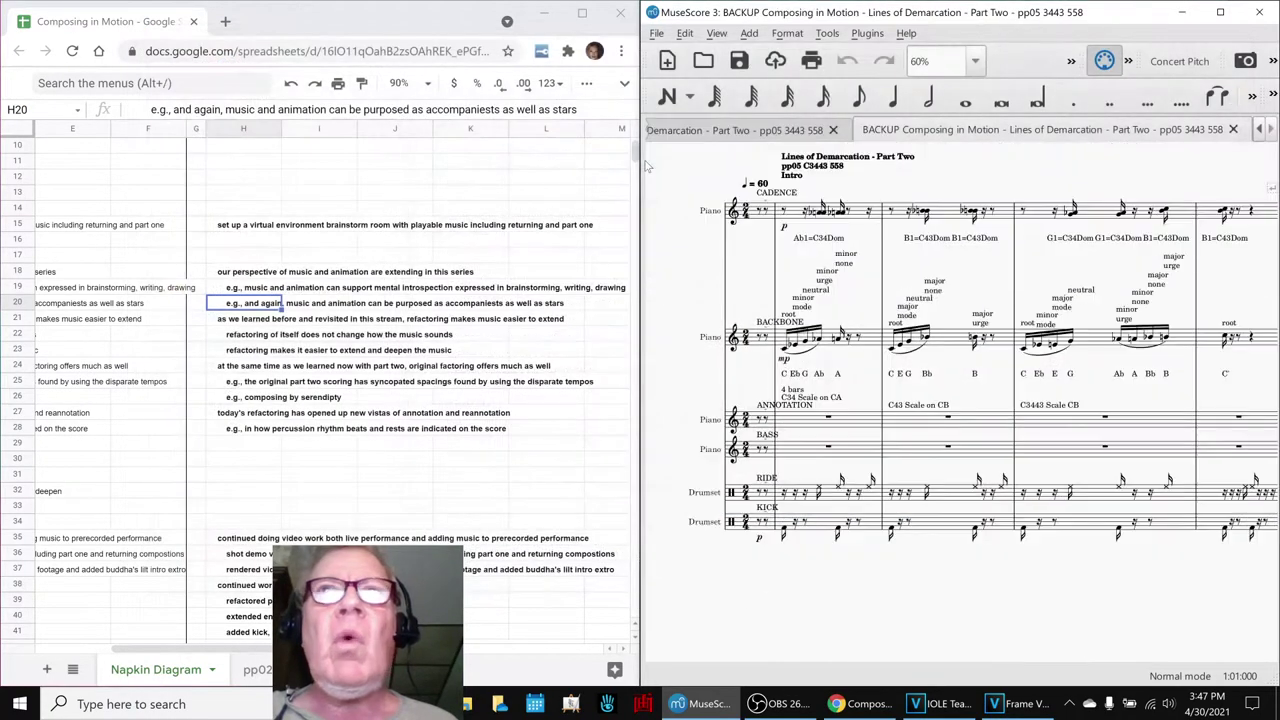
pyautogui.scroll(2, 710, 245)
pyautogui.click(760, 289)
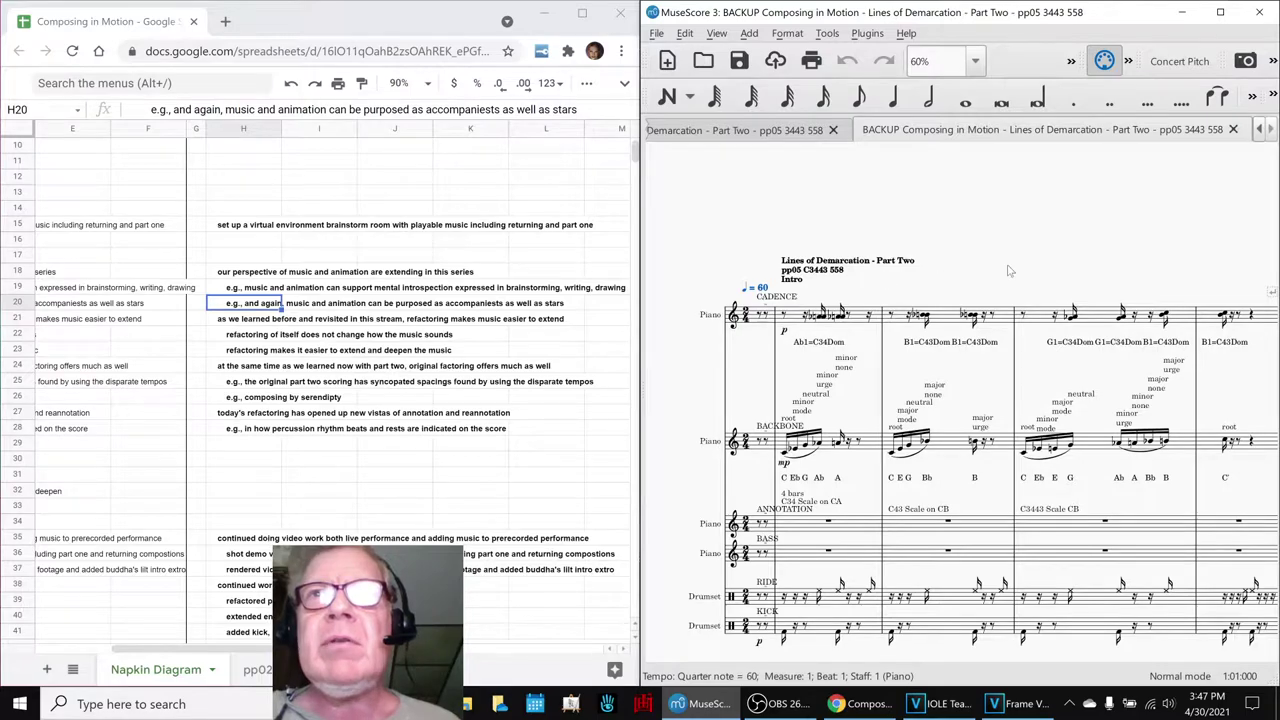
pyautogui.hscroll(5, 1108, 228)
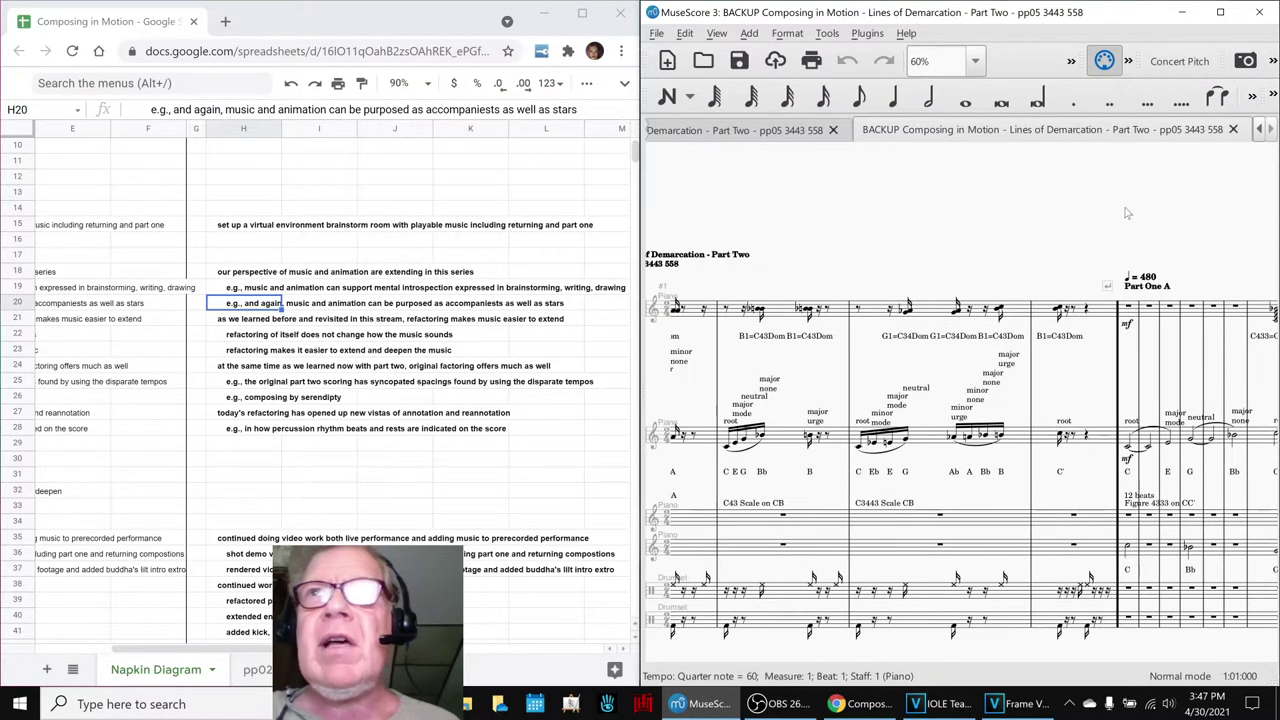
pyautogui.click(1044, 276)
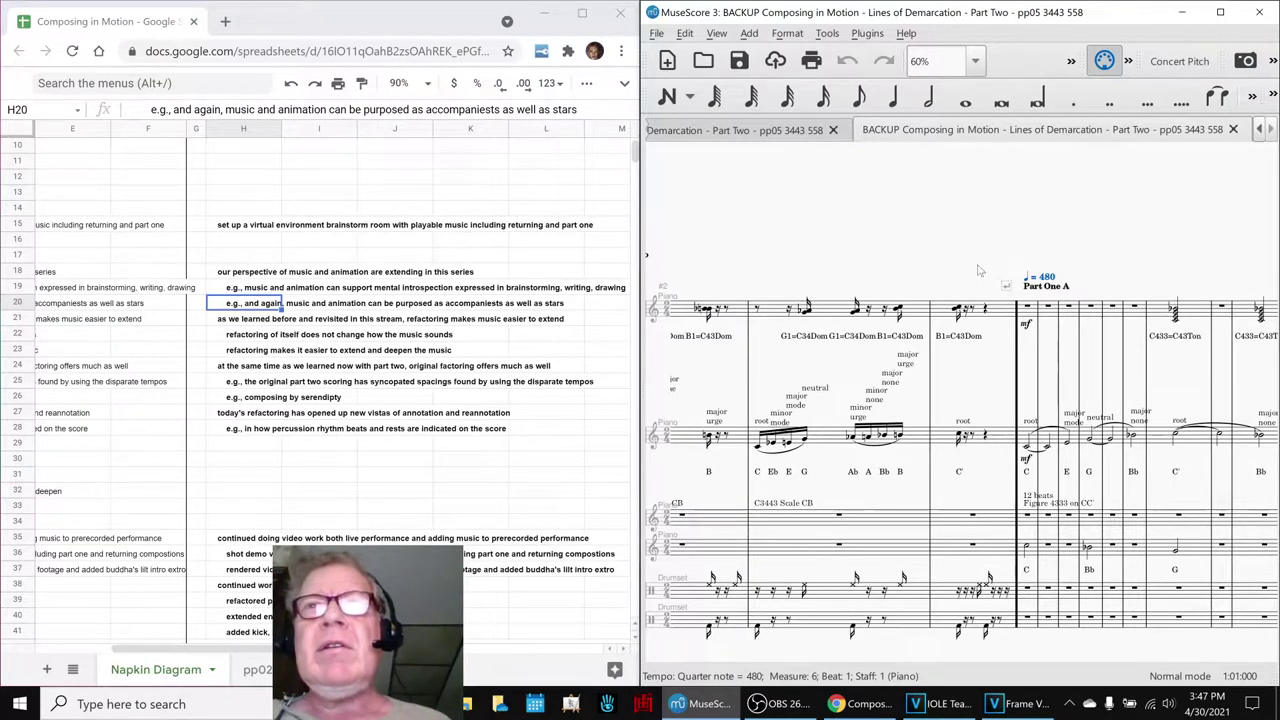
pyautogui.hscroll(-10, 1150, 200)
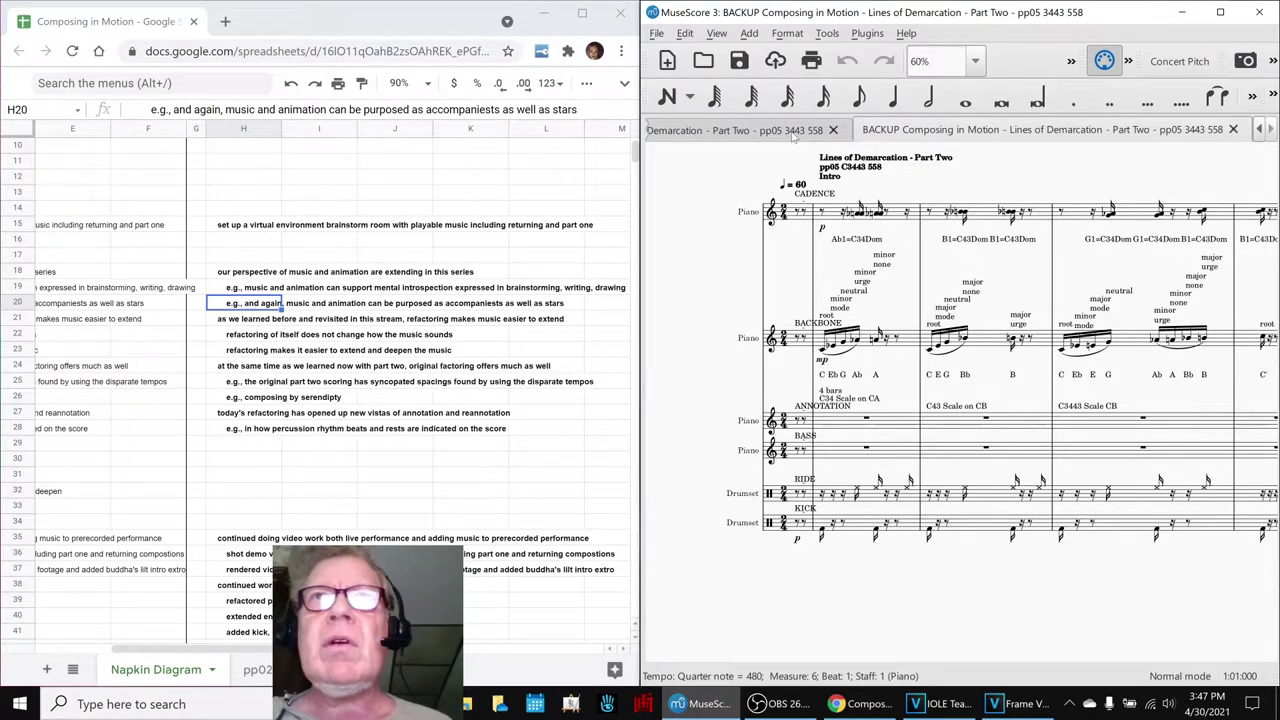
pyautogui.click(794, 137)
# Scroll through the refactored Part Two systems and back to the ♩ = 120 intro.
pyautogui.scroll(-8, 777, 393)
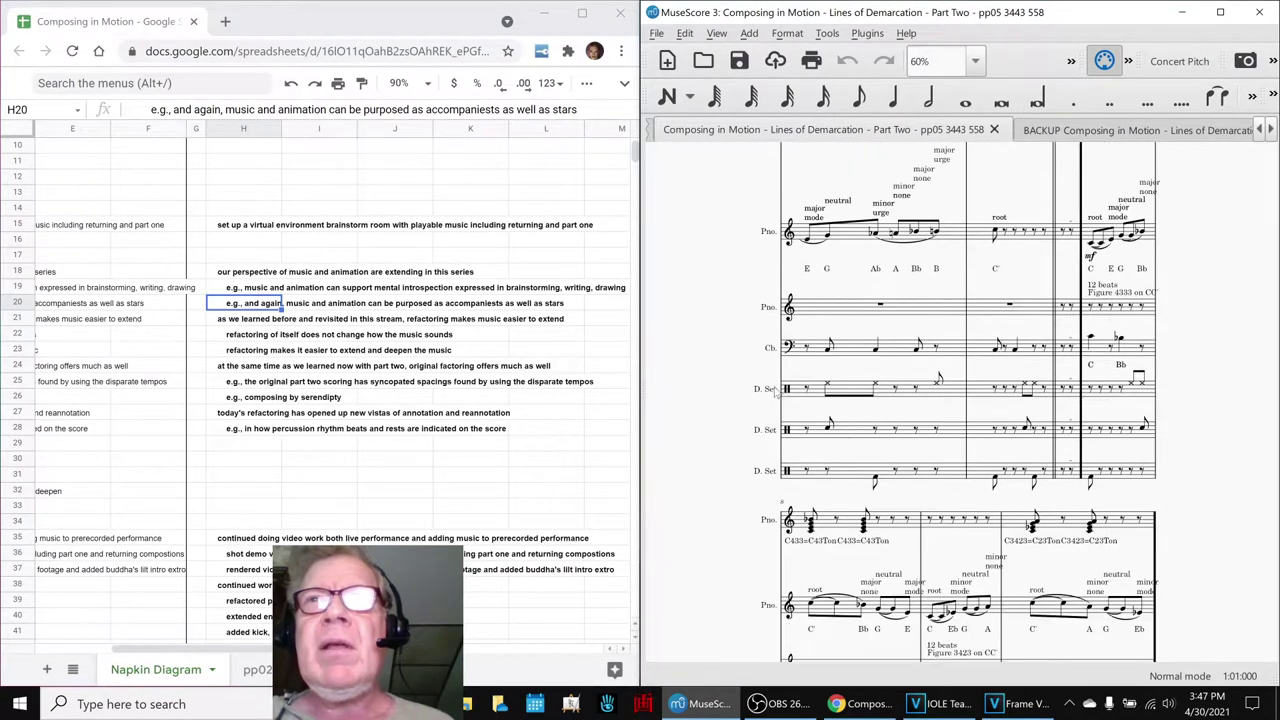
pyautogui.scroll(-6, 776, 393)
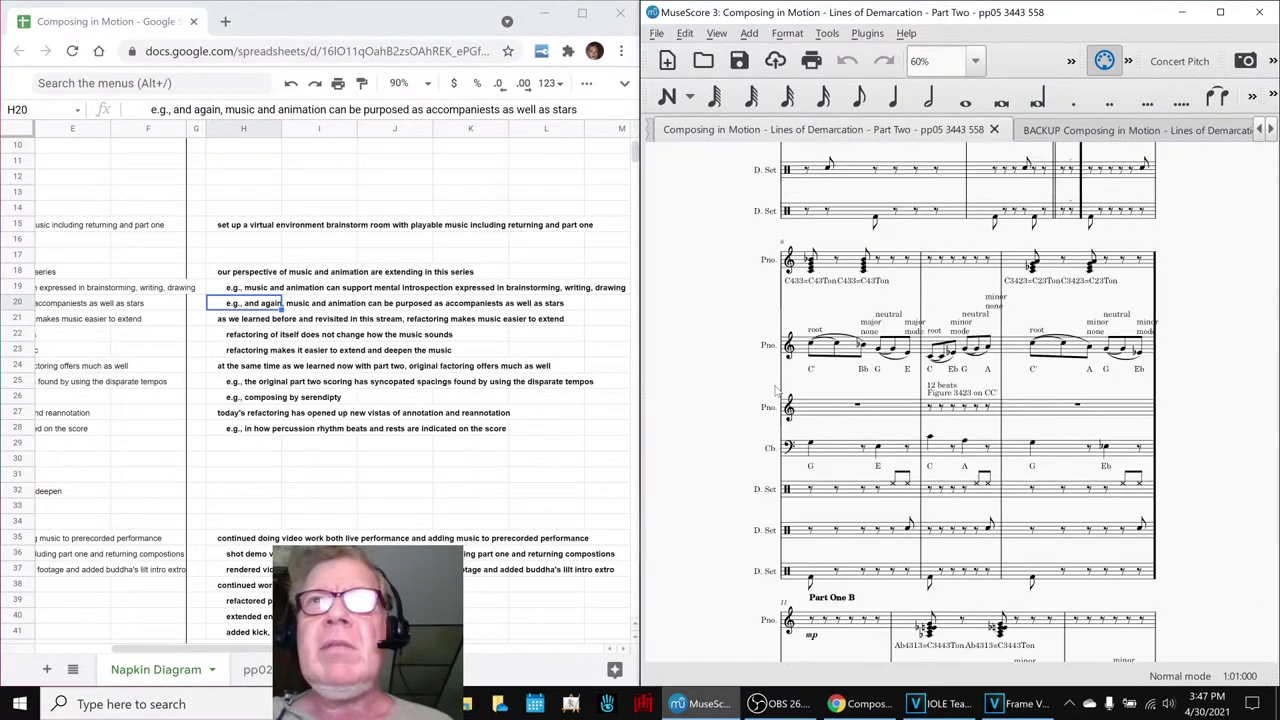
pyautogui.scroll(10, 777, 391)
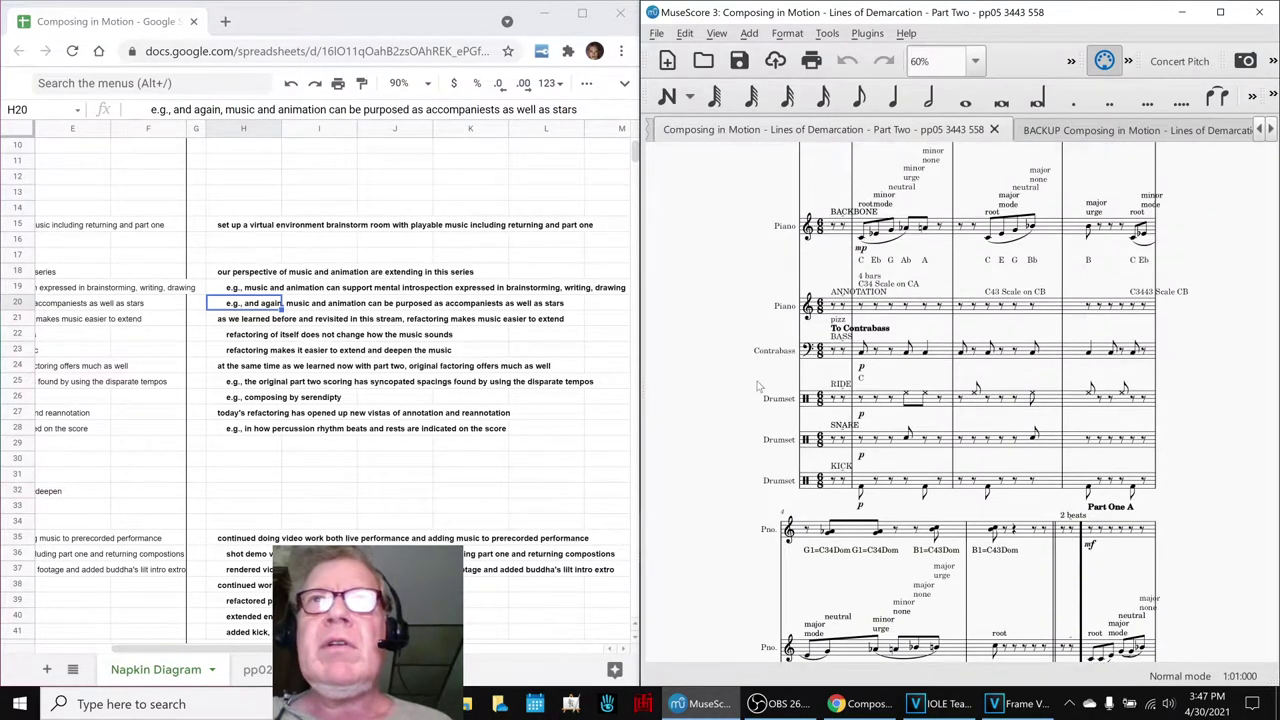
pyautogui.scroll(3, 504, 287)
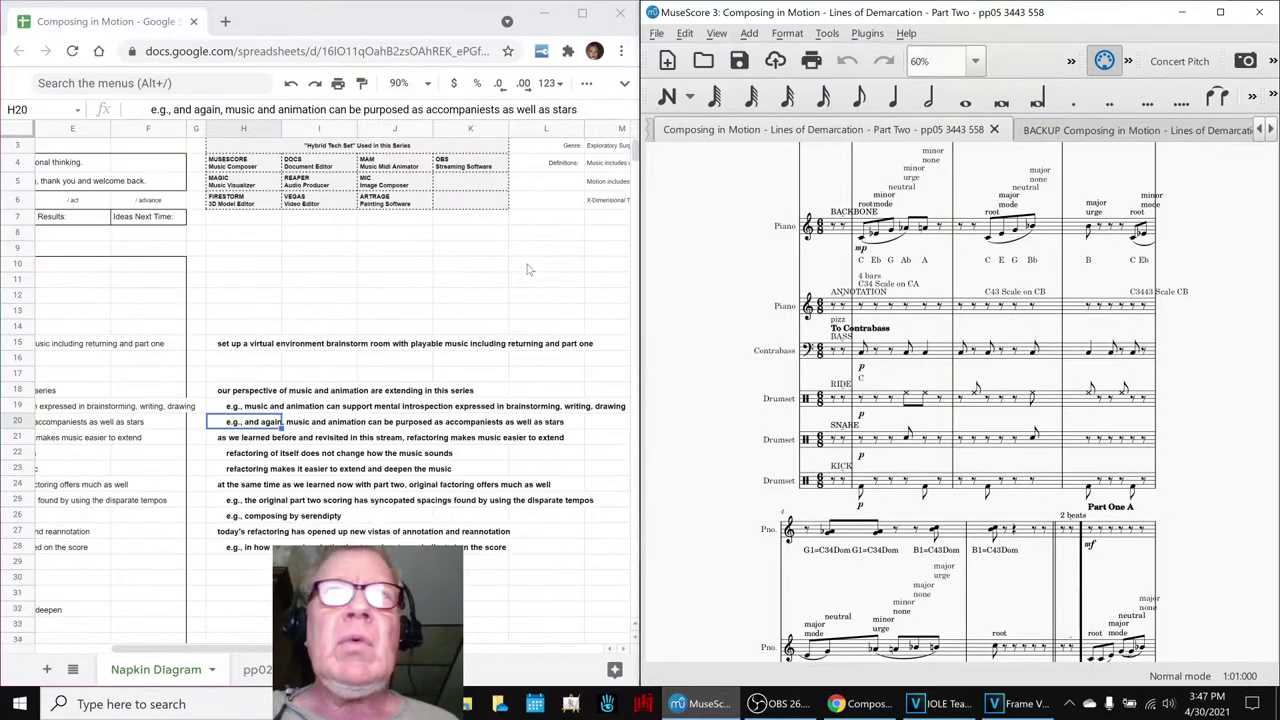
pyautogui.scroll(-8, 577, 271)
pyautogui.scroll(4, 740, 292)
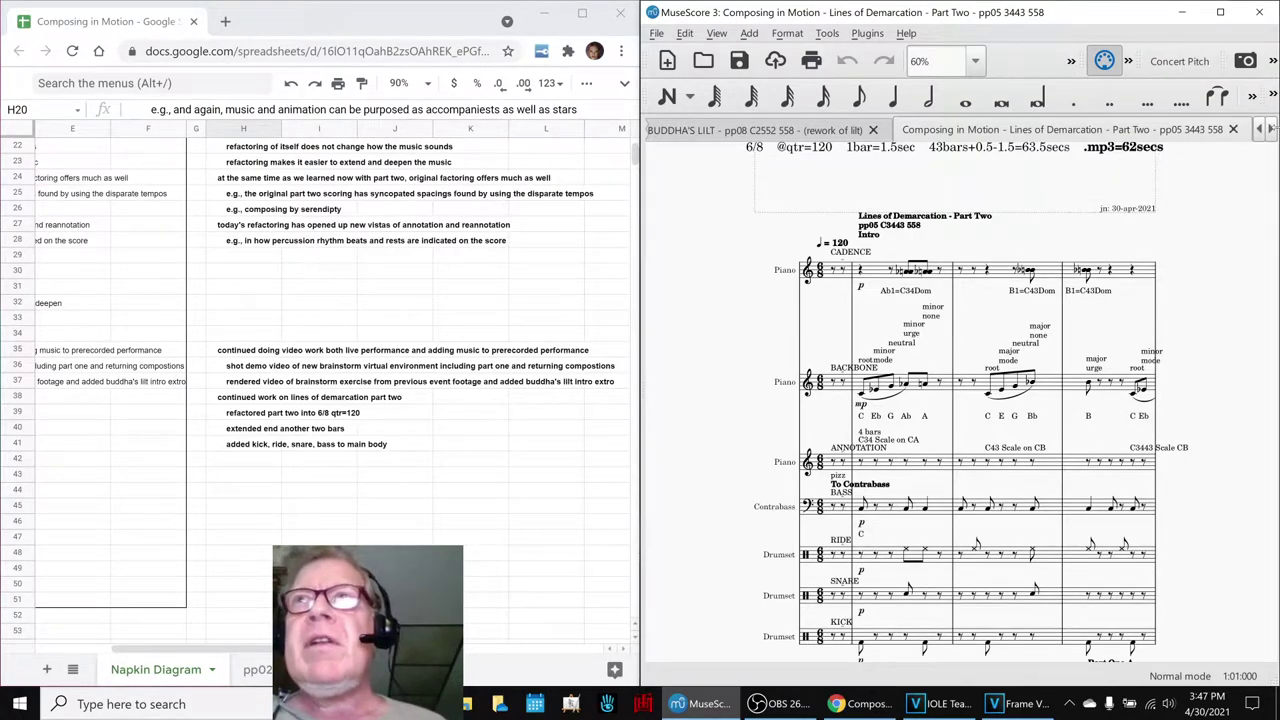
pyautogui.click(1271, 129)
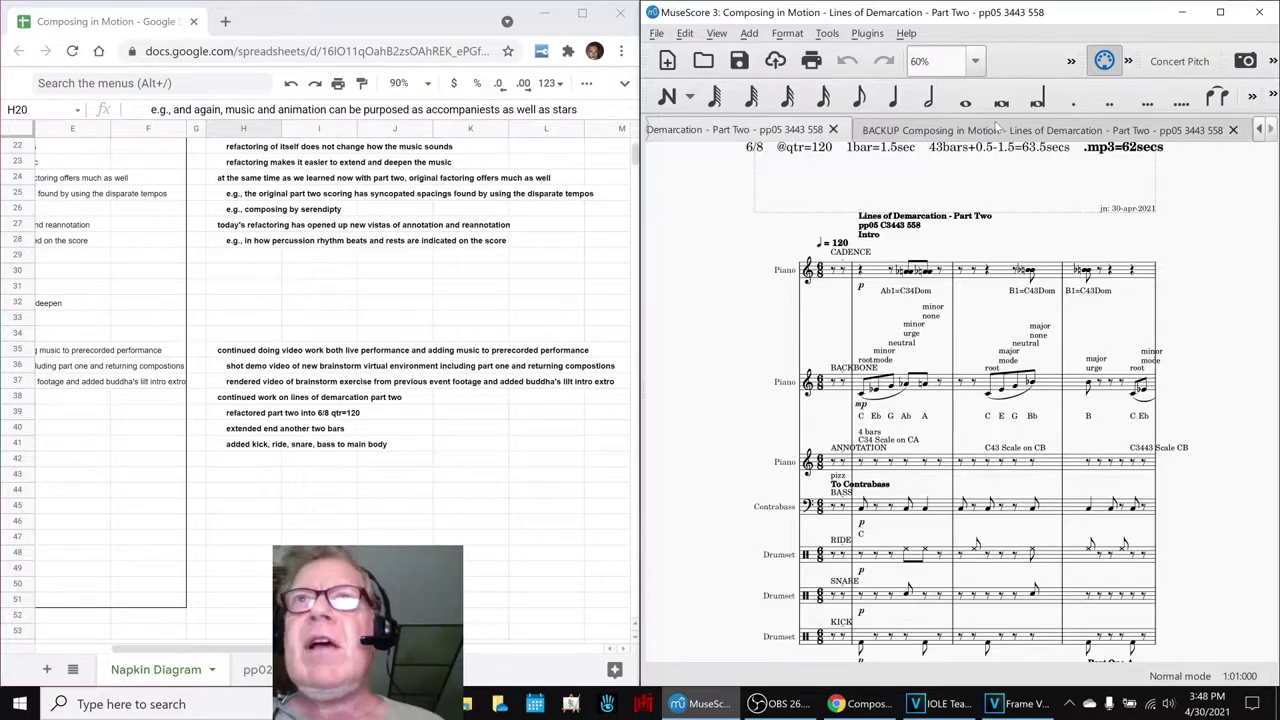
# Play the opening of the original BACKUP score, then stop.
pyautogui.click(997, 132)
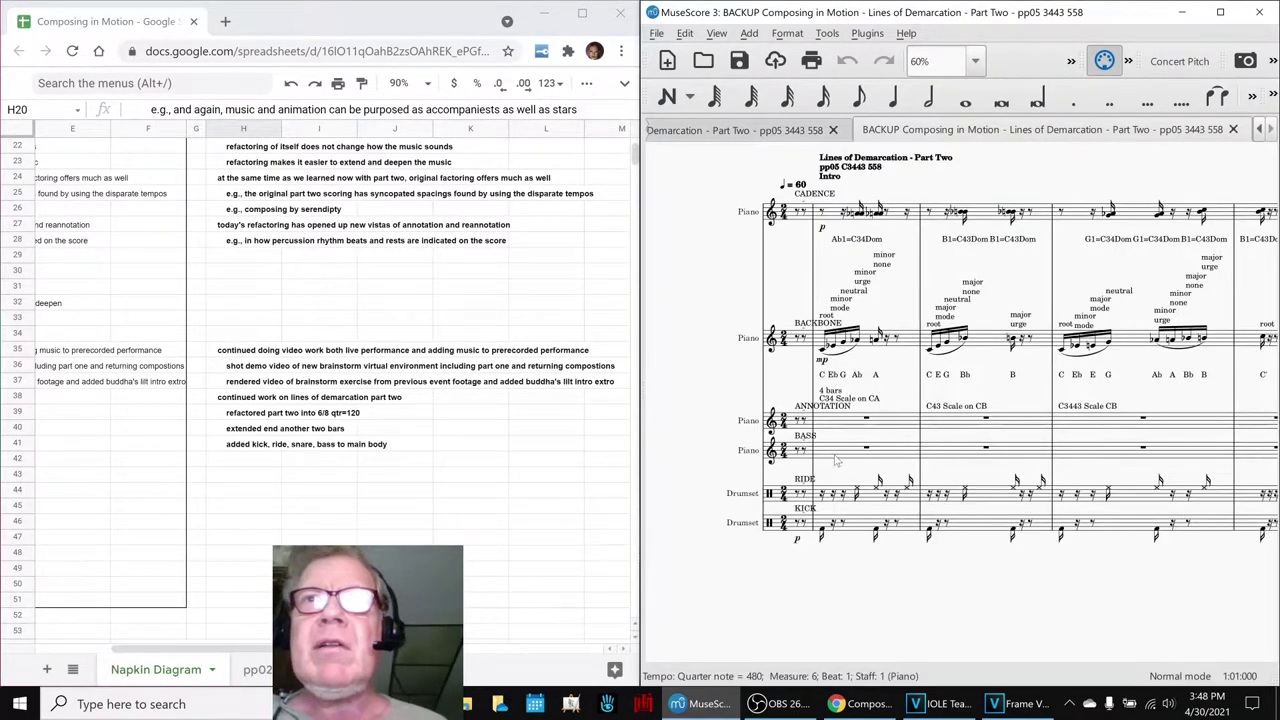
pyautogui.click(838, 452)
pyautogui.click(714, 297)
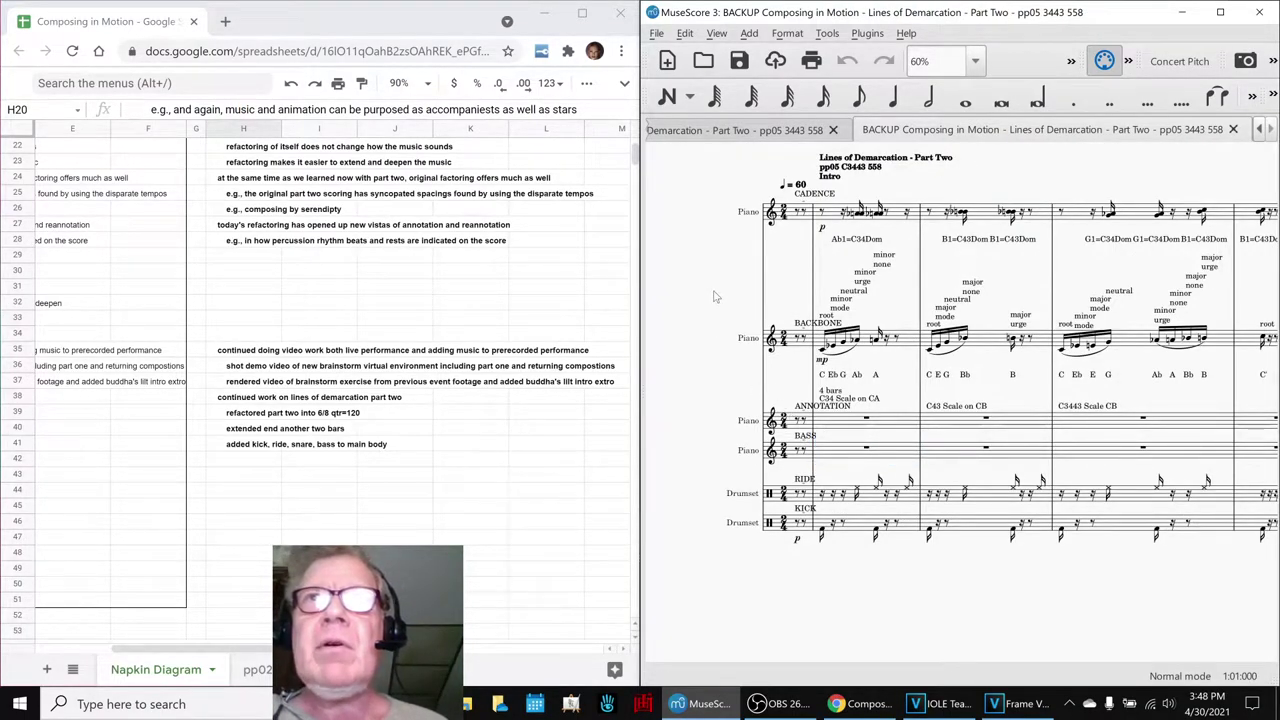
pyautogui.press('space')
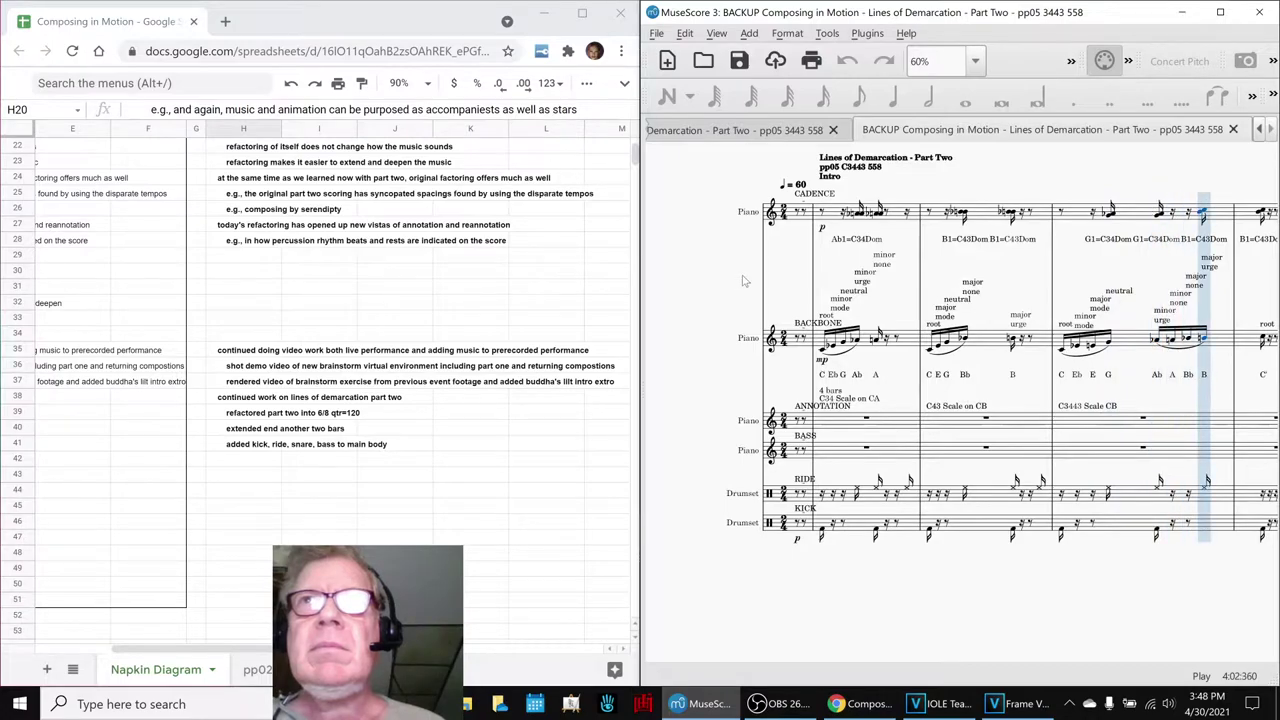
pyautogui.press('space')
# Play the refactored Part Two intro up to Part One A, then stop.
pyautogui.click(777, 137)
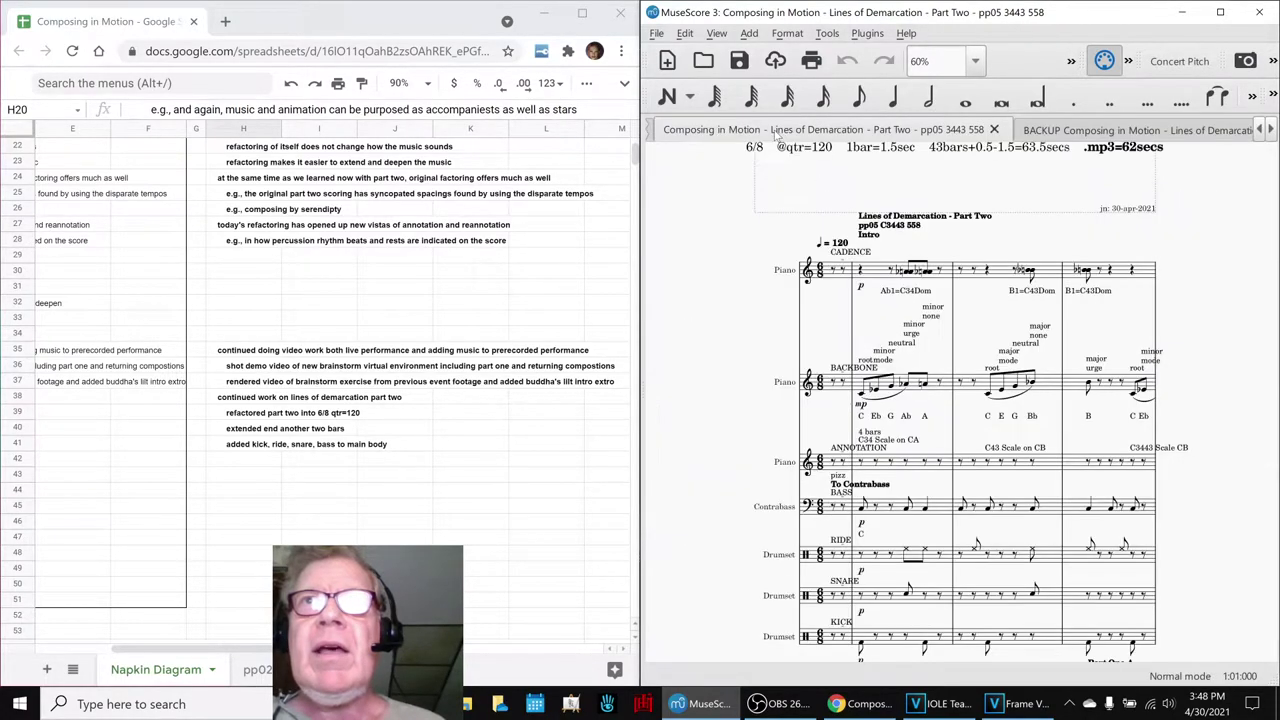
pyautogui.click(876, 270)
pyautogui.click(716, 330)
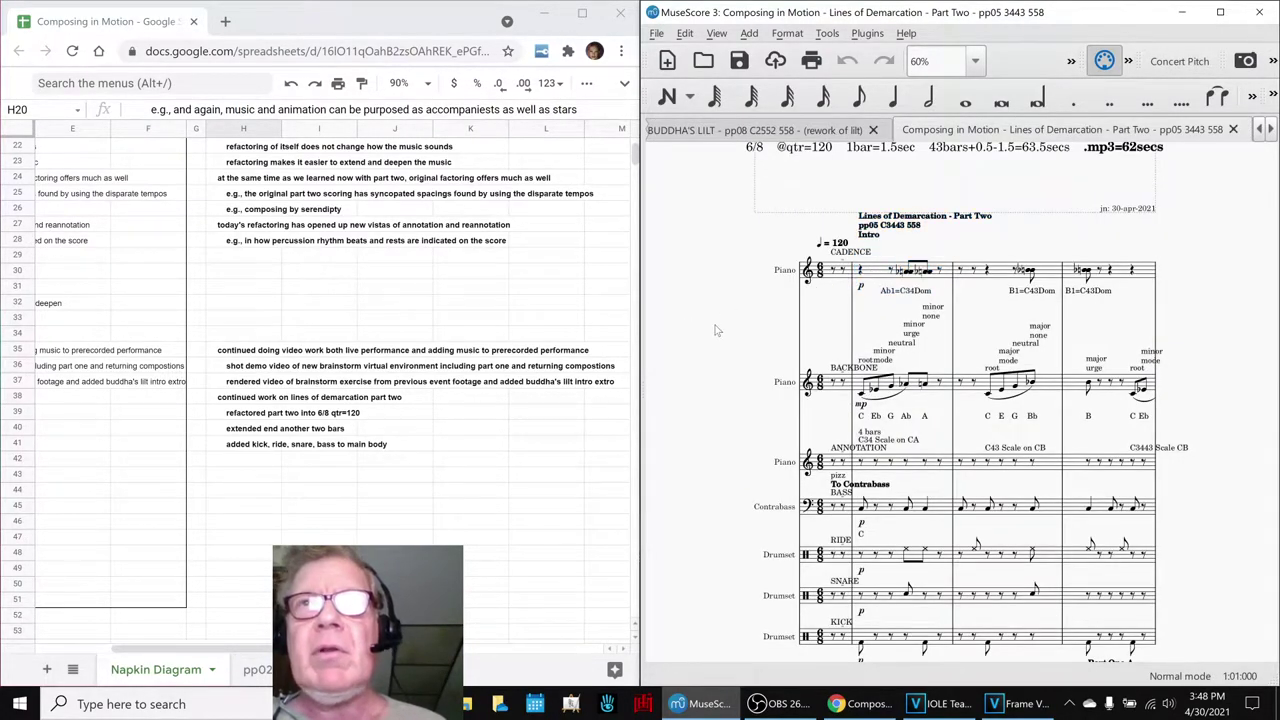
pyautogui.press('space')
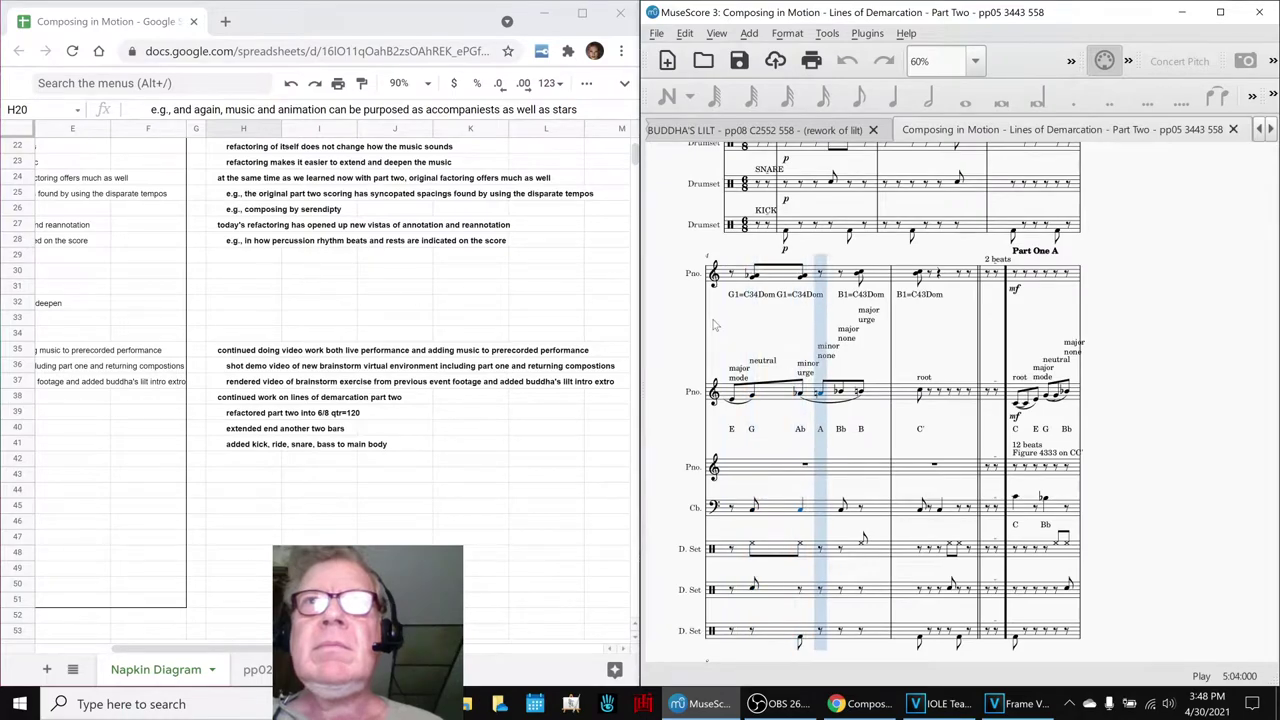
pyautogui.press('space')
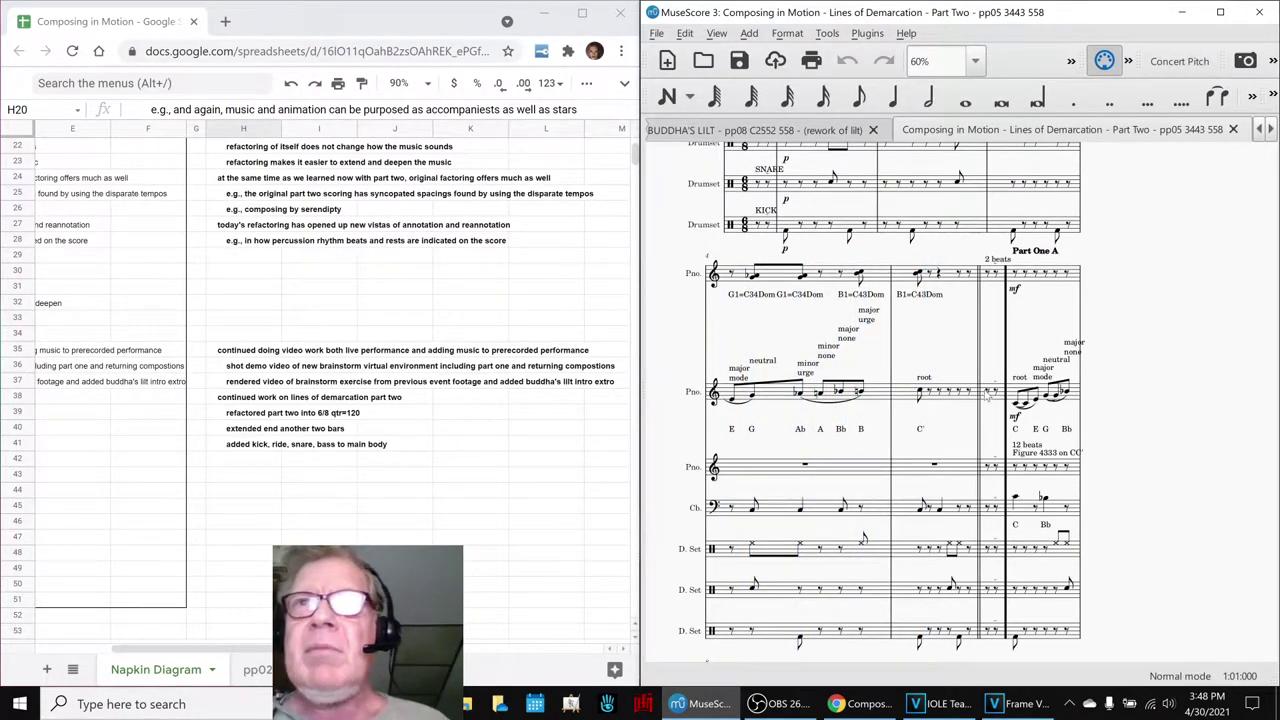
pyautogui.click(351, 310)
pyautogui.scroll(2, 352, 316)
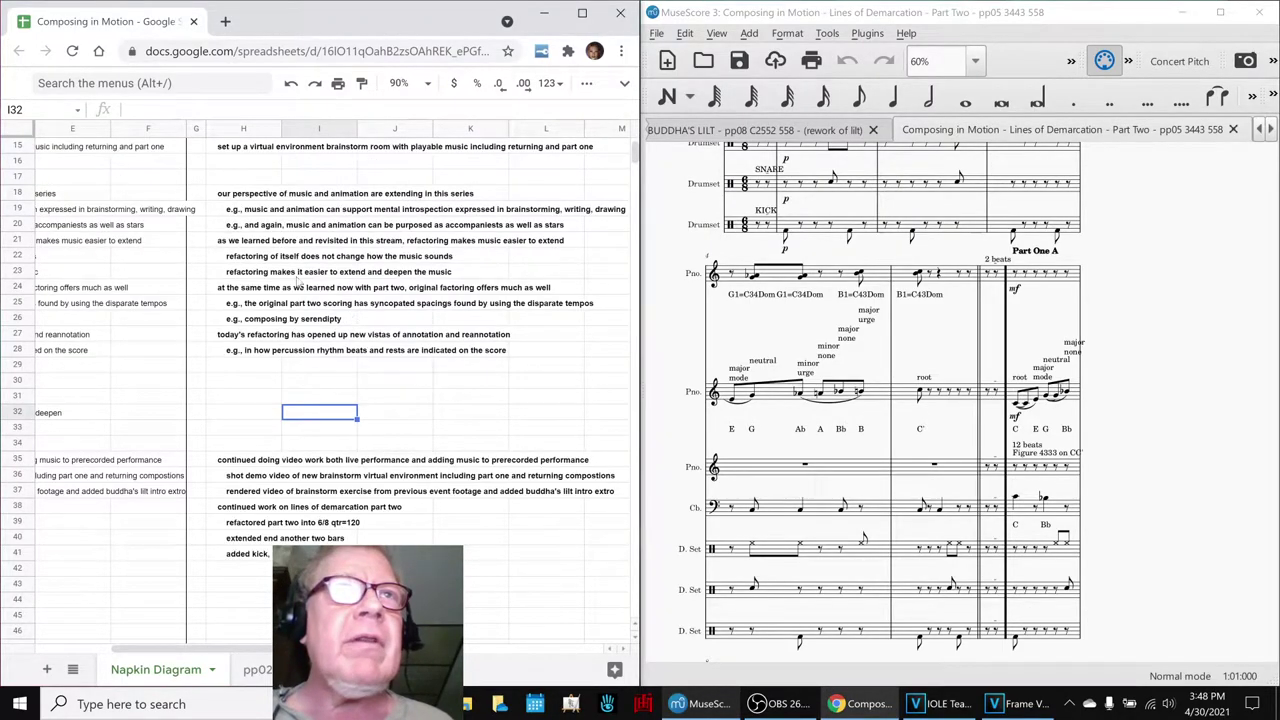
# Read the refactoring notes in H22–H24, then show the BACKUP score at Part One A.
pyautogui.click(261, 260)
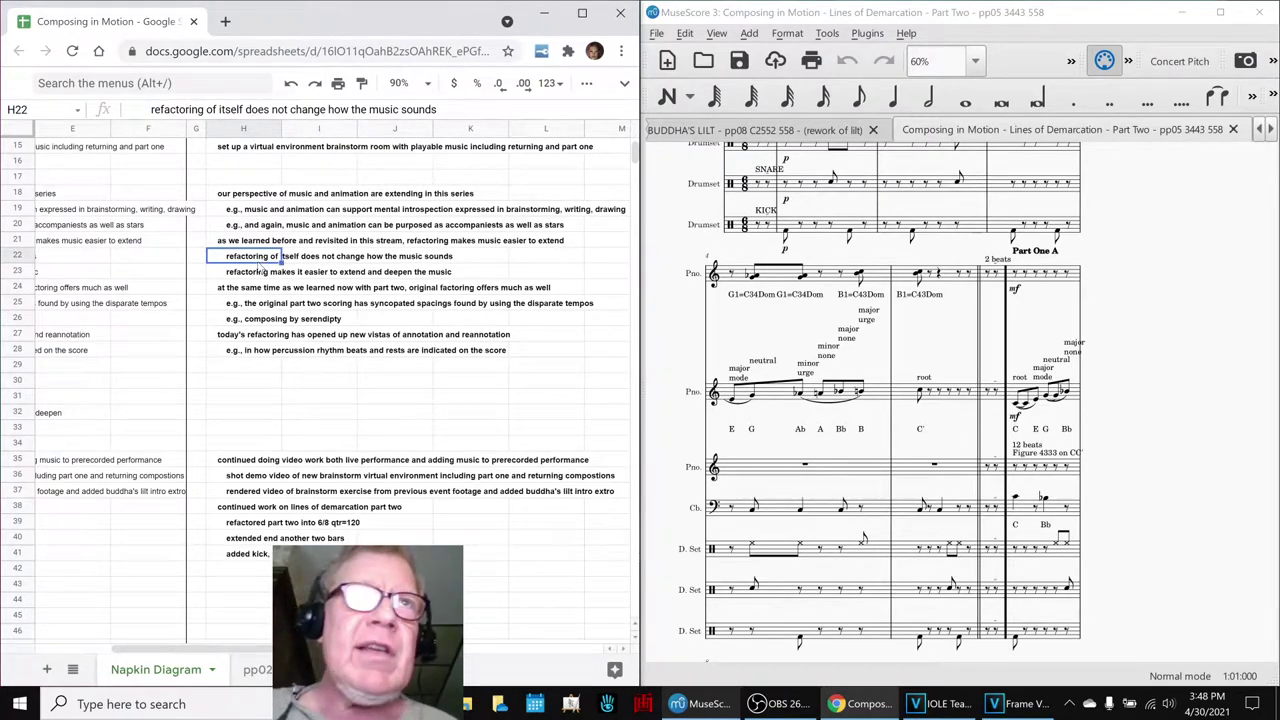
pyautogui.click(257, 274)
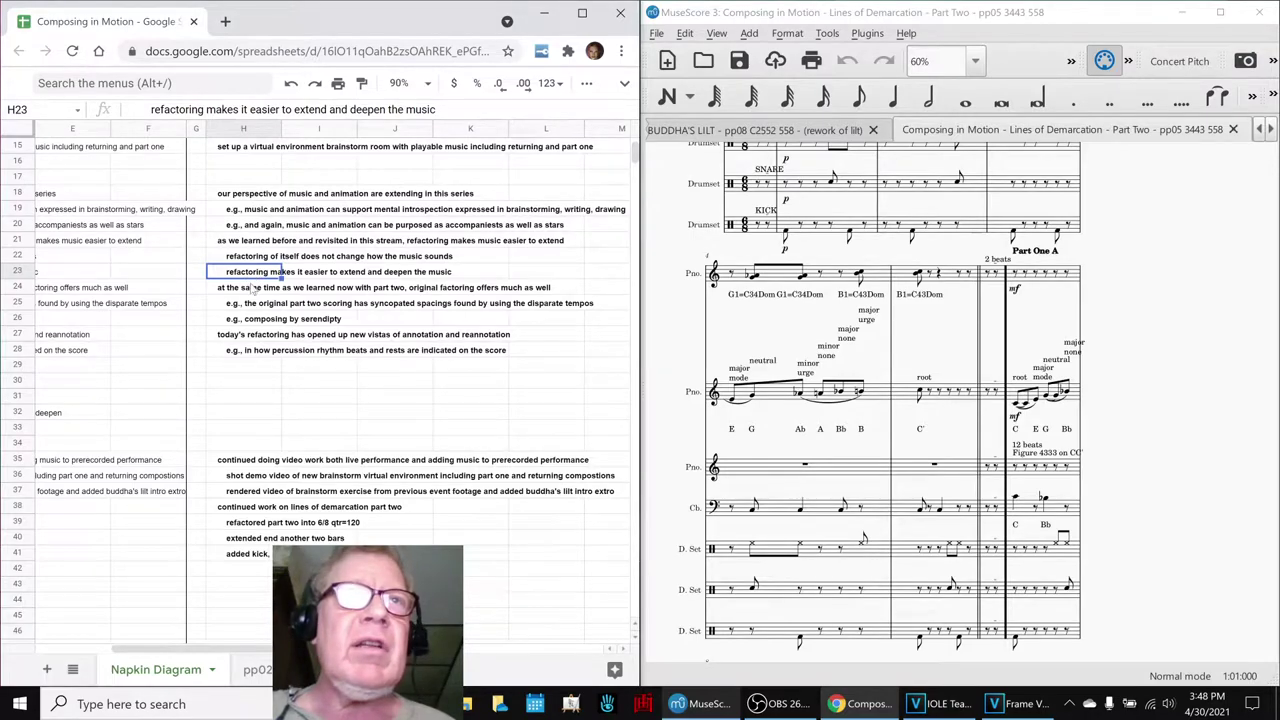
pyautogui.click(249, 290)
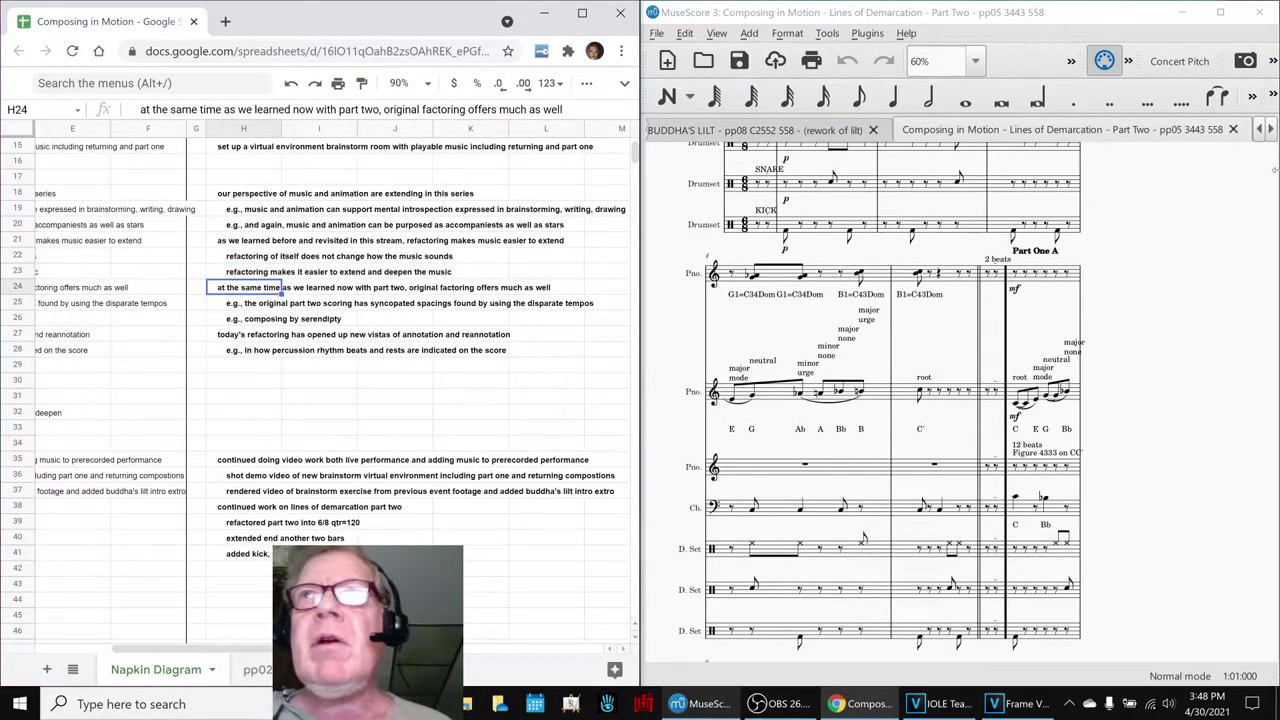
pyautogui.click(1270, 130)
pyautogui.click(1055, 129)
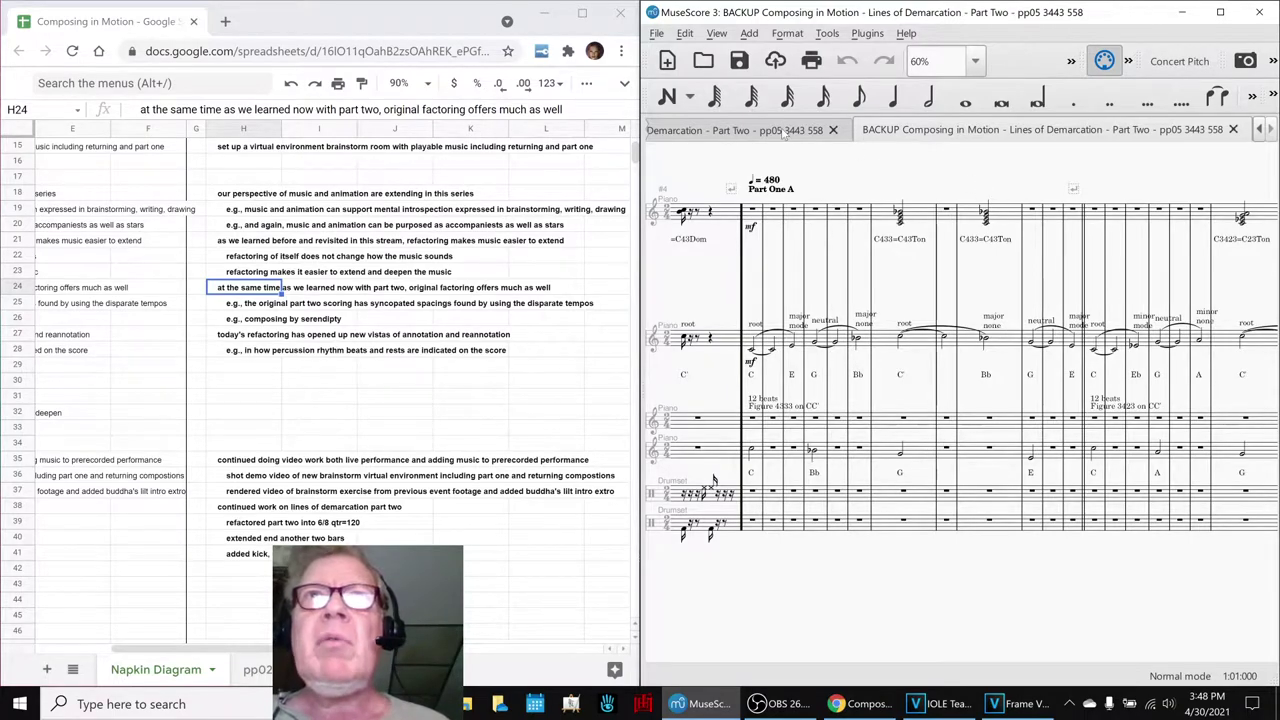
# Look through the refactored score from measure 7 onward, then read the note in H26.
pyautogui.click(788, 133)
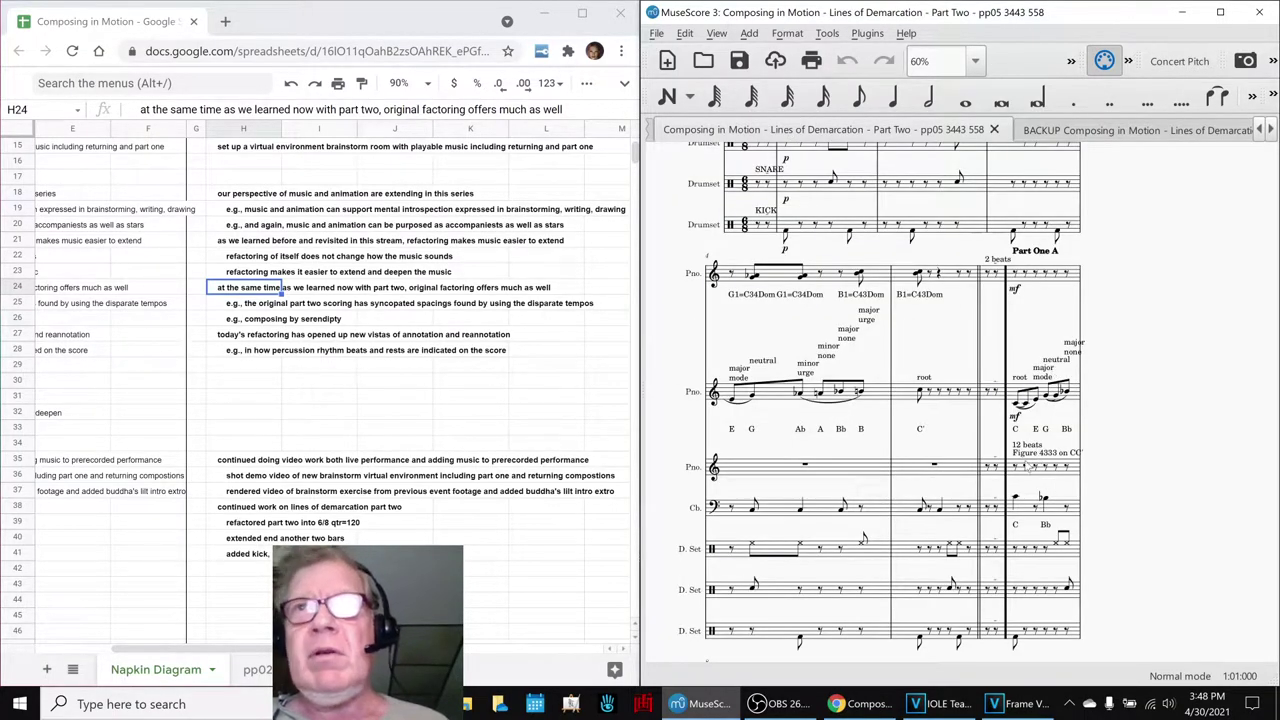
pyautogui.click(990, 280)
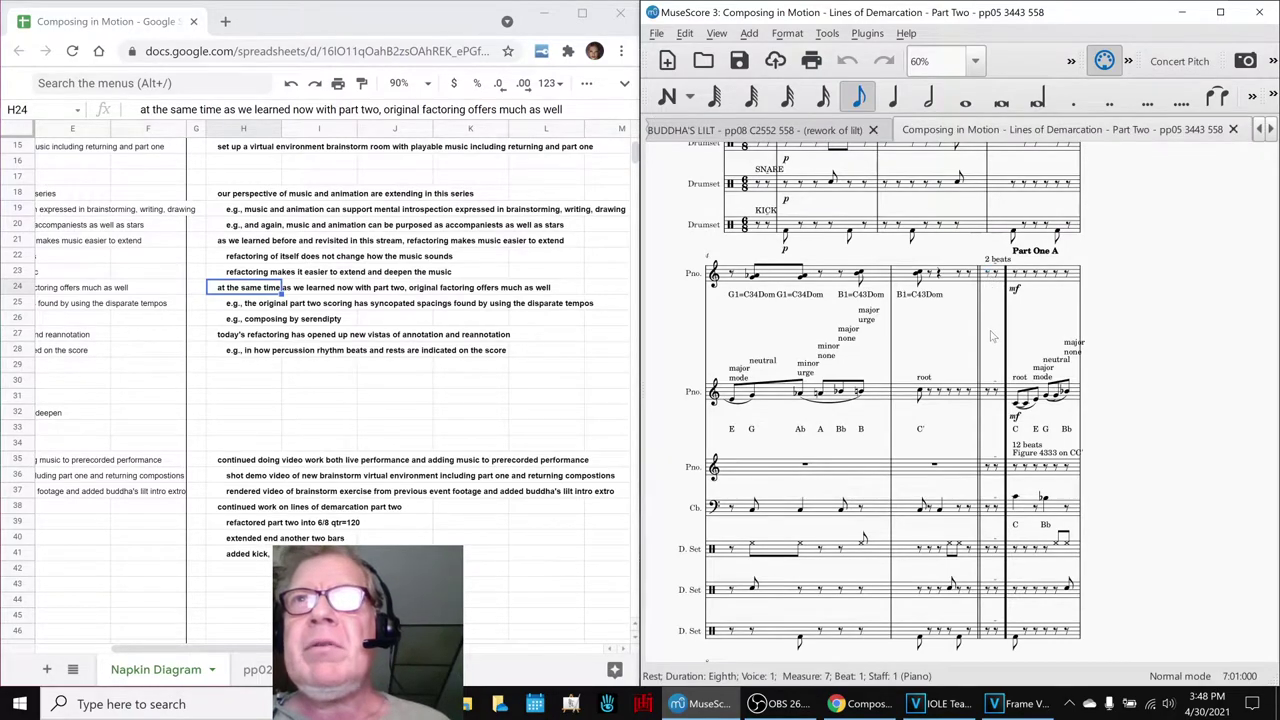
pyautogui.scroll(-10, 993, 337)
pyautogui.scroll(-10, 993, 337)
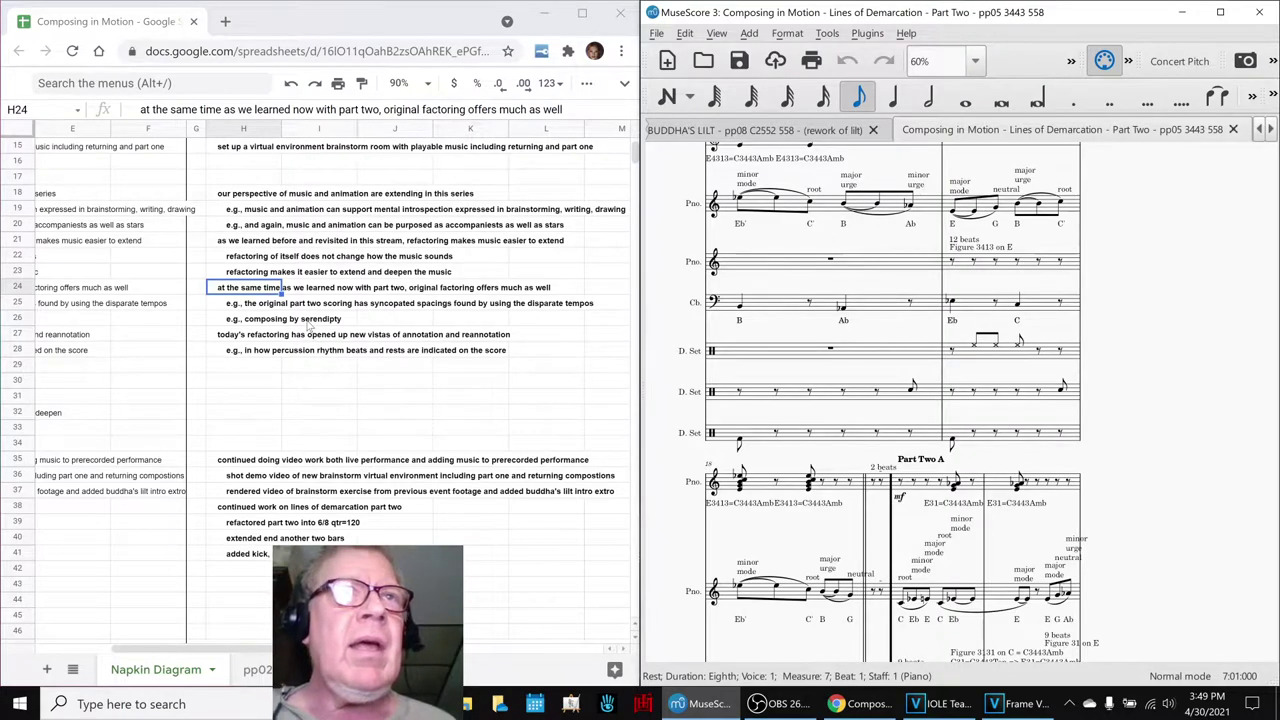
pyautogui.click(262, 320)
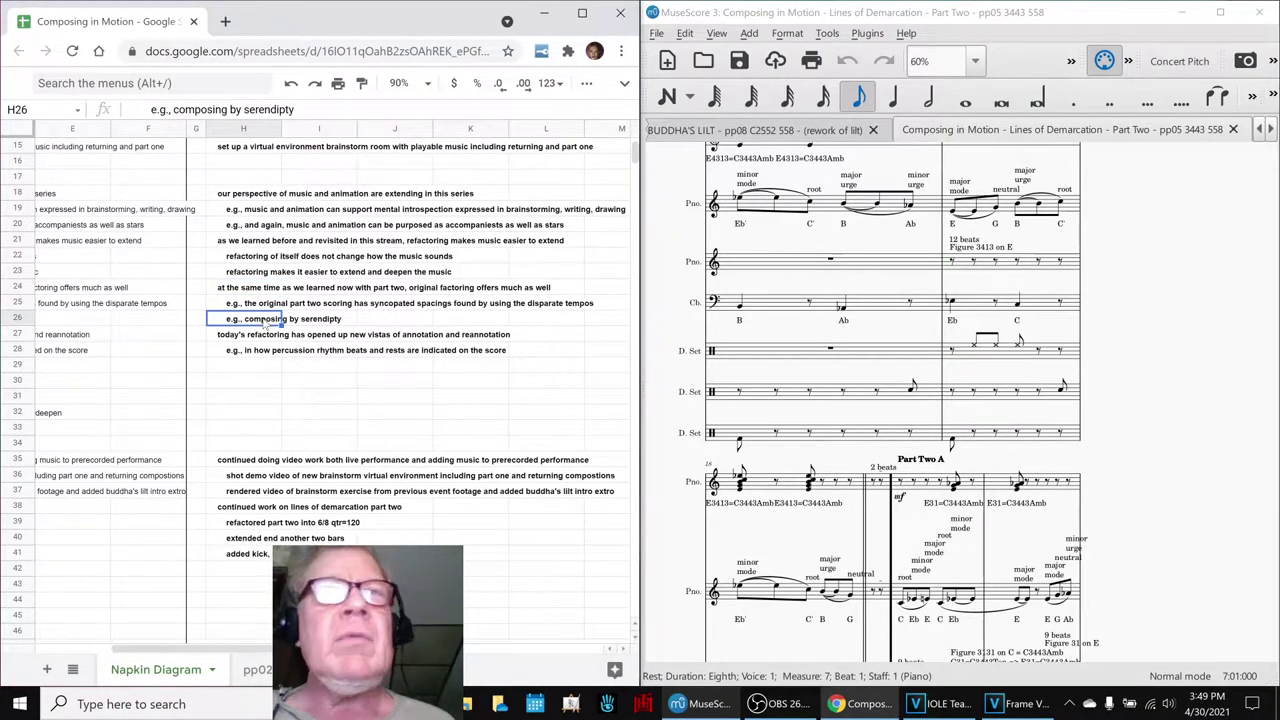
# Glance at the BACKUP score, return to the refactored one, and maximize MuseScore.
pyautogui.click(1248, 132)
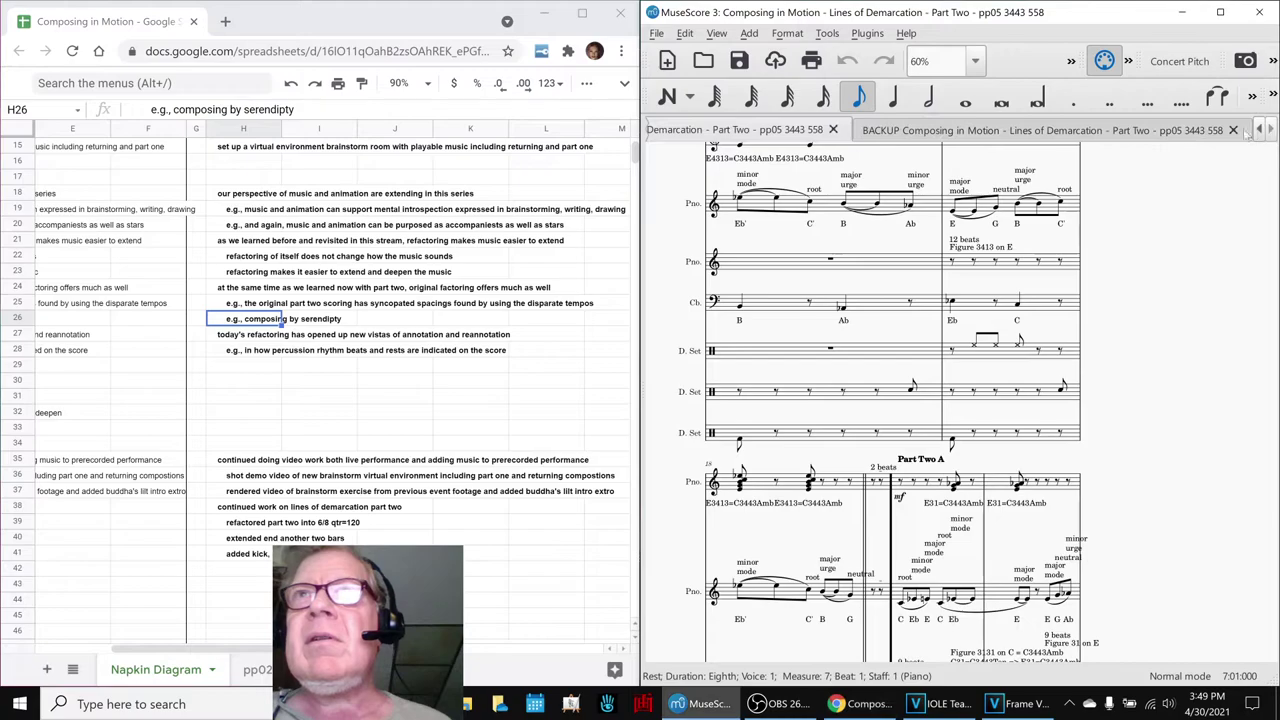
pyautogui.click(1137, 131)
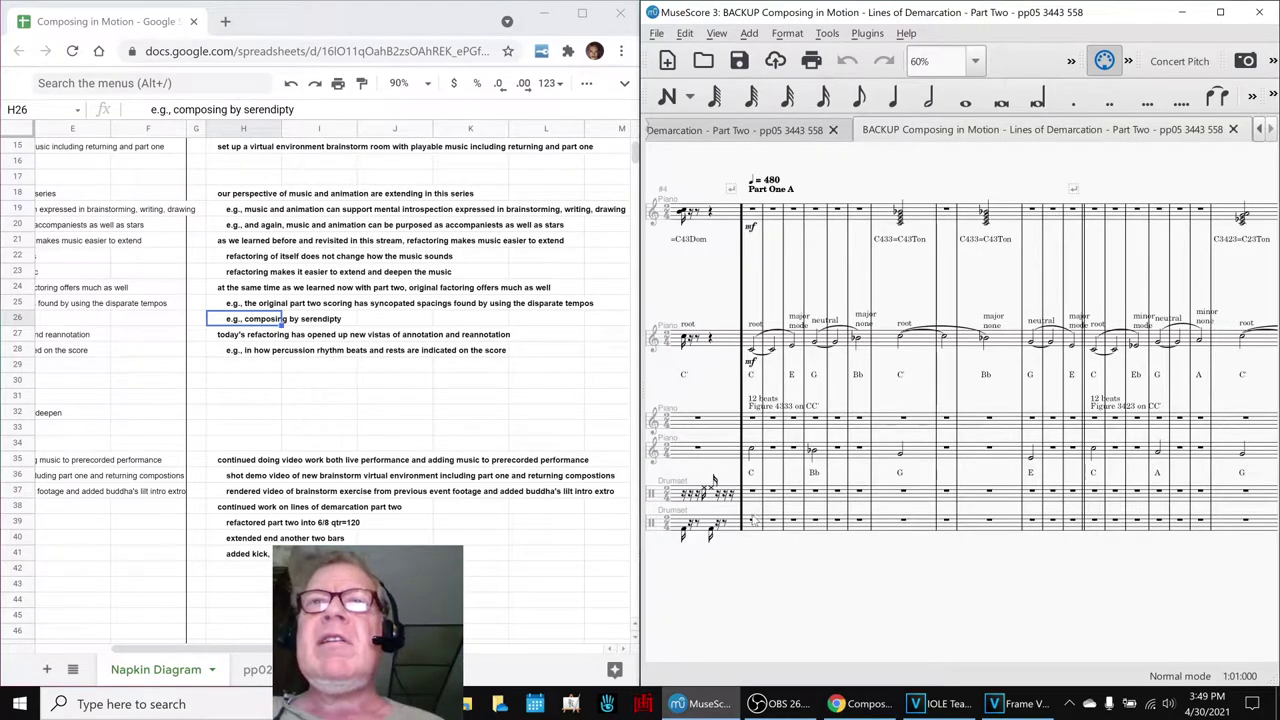
pyautogui.click(815, 131)
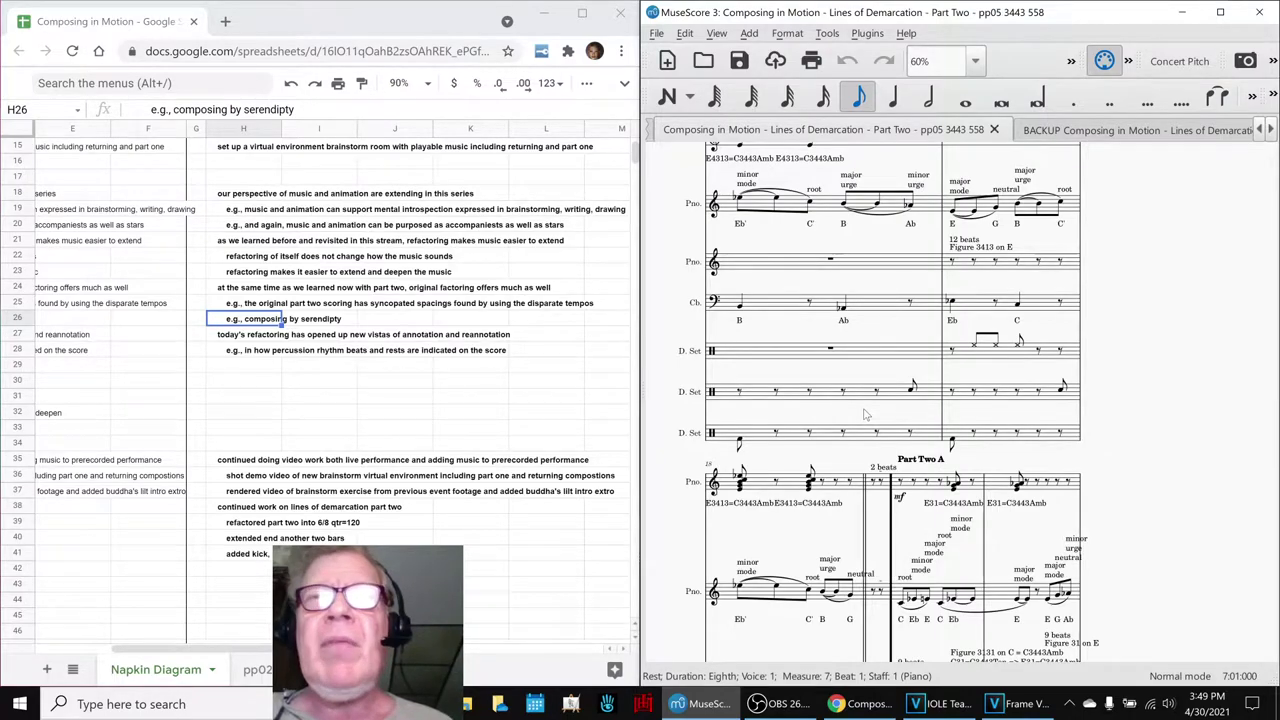
pyautogui.click(1224, 12)
# Switch to continuous view and inspect the ride, snare and kick drum notes.
pyautogui.click(385, 60)
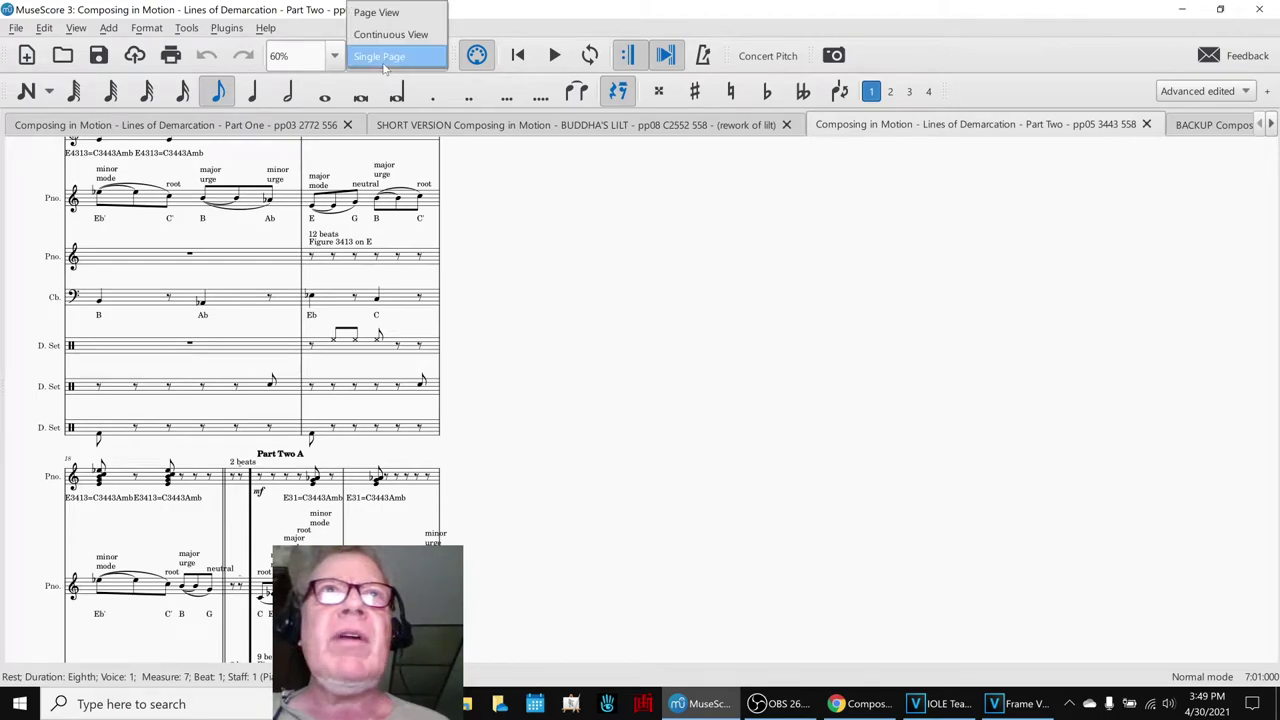
pyautogui.click(392, 32)
pyautogui.scroll(-1, 491, 355)
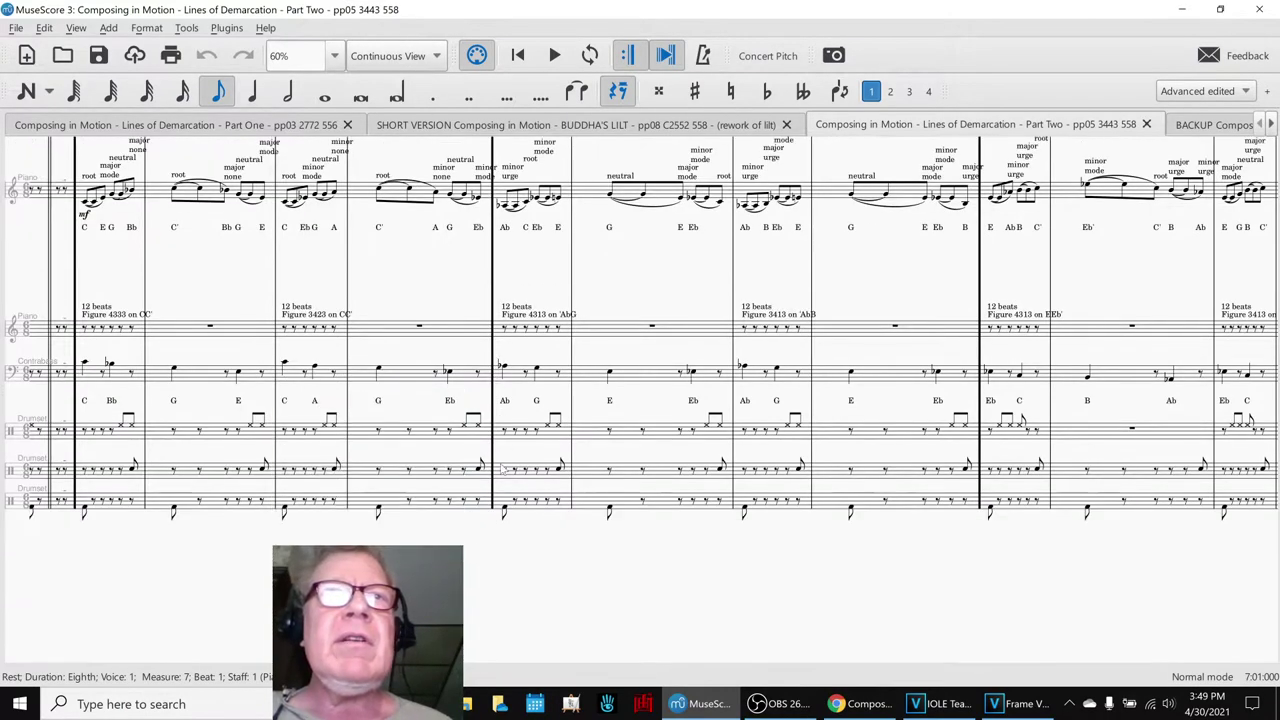
pyautogui.hscroll(-10, 611, 609)
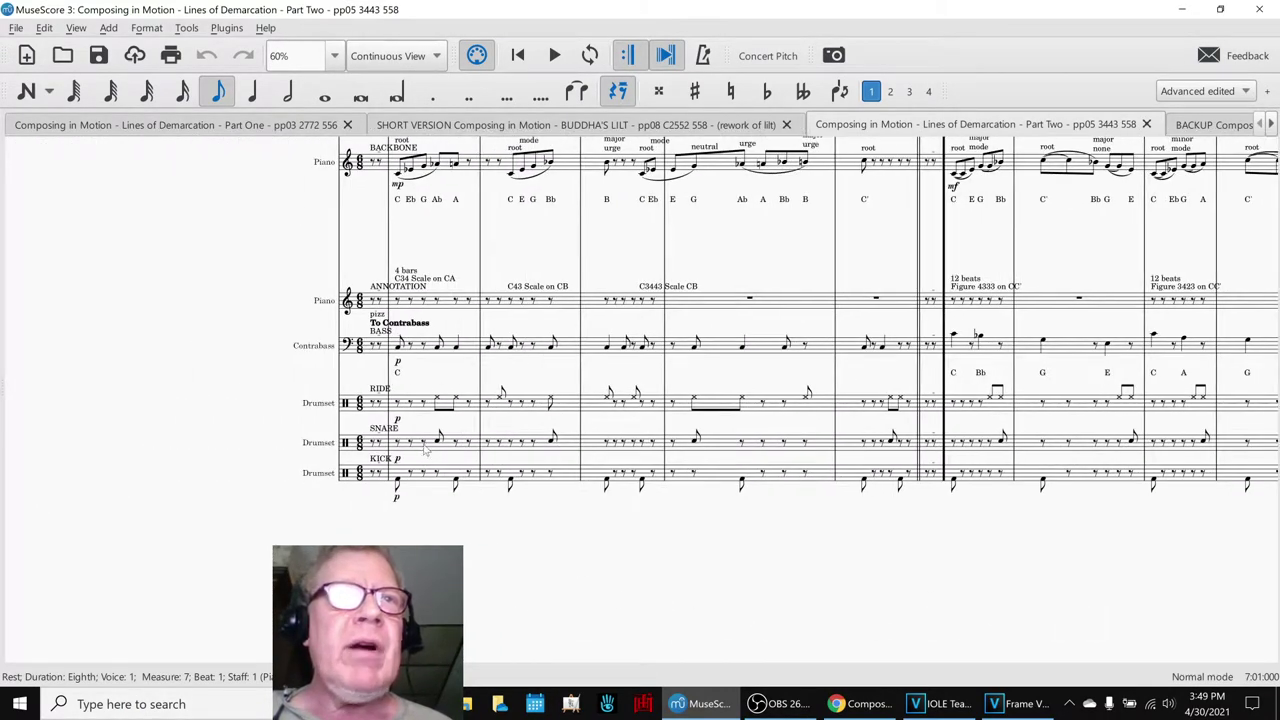
pyautogui.click(455, 401)
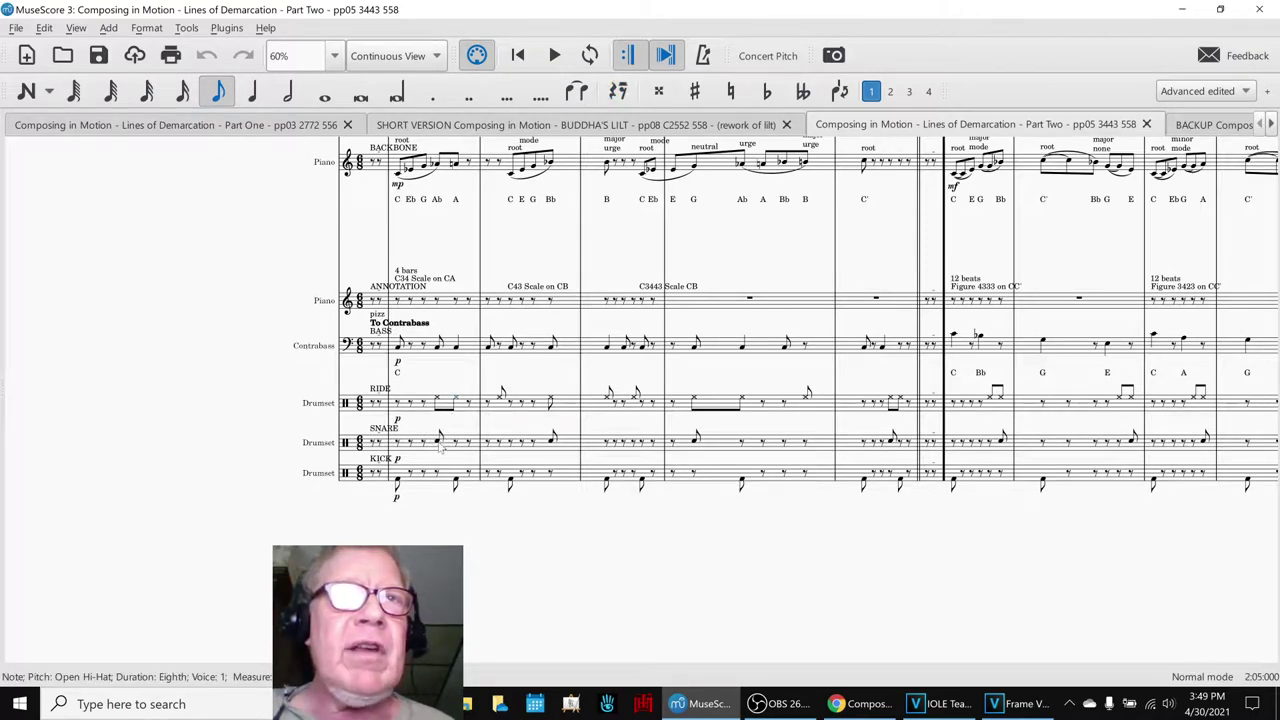
pyautogui.click(440, 443)
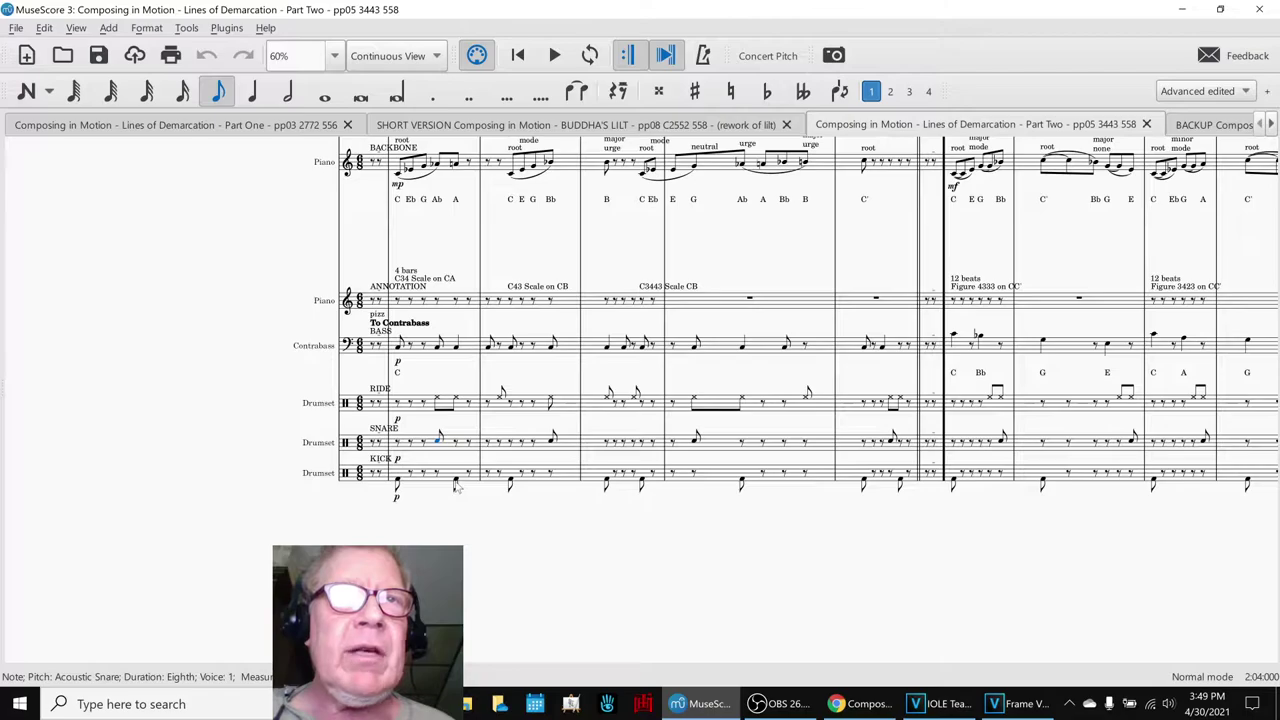
pyautogui.click(455, 483)
pyautogui.press('Escape')
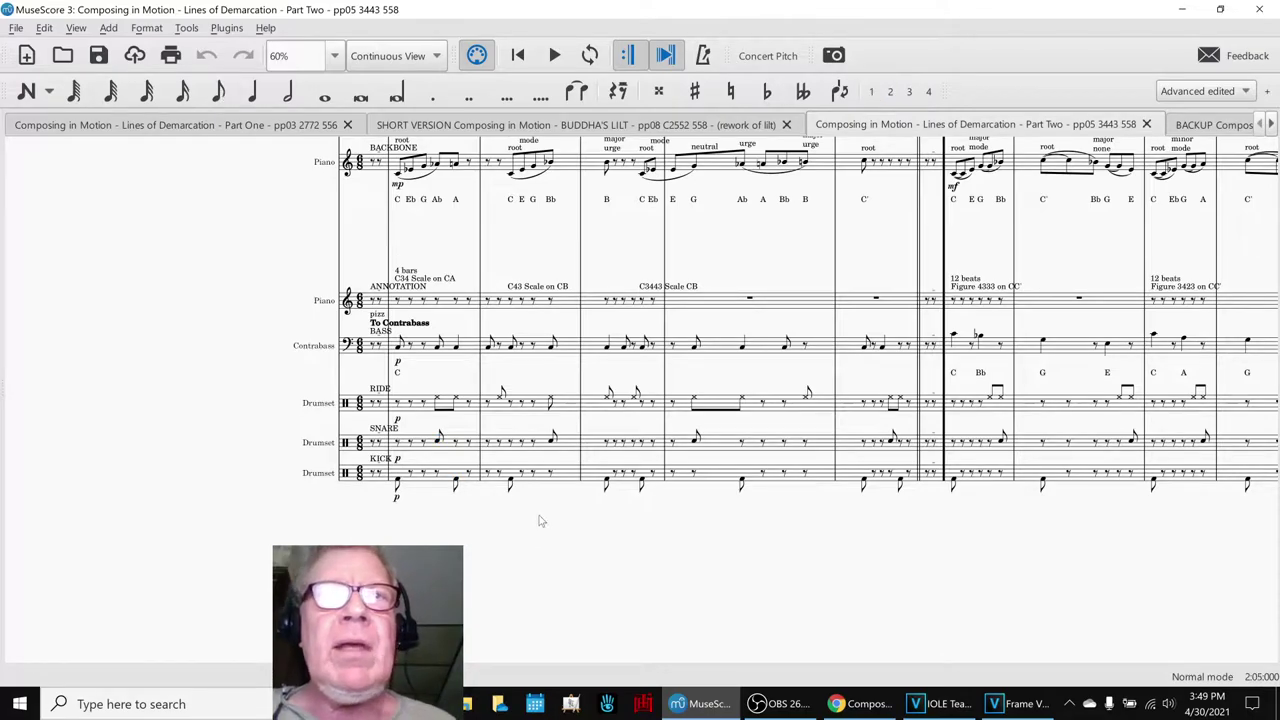
# Play the later drum and bass measures from a kick note, then return to the spreadsheet.
pyautogui.moveTo(587, 533); pyautogui.dragTo(523, 541)
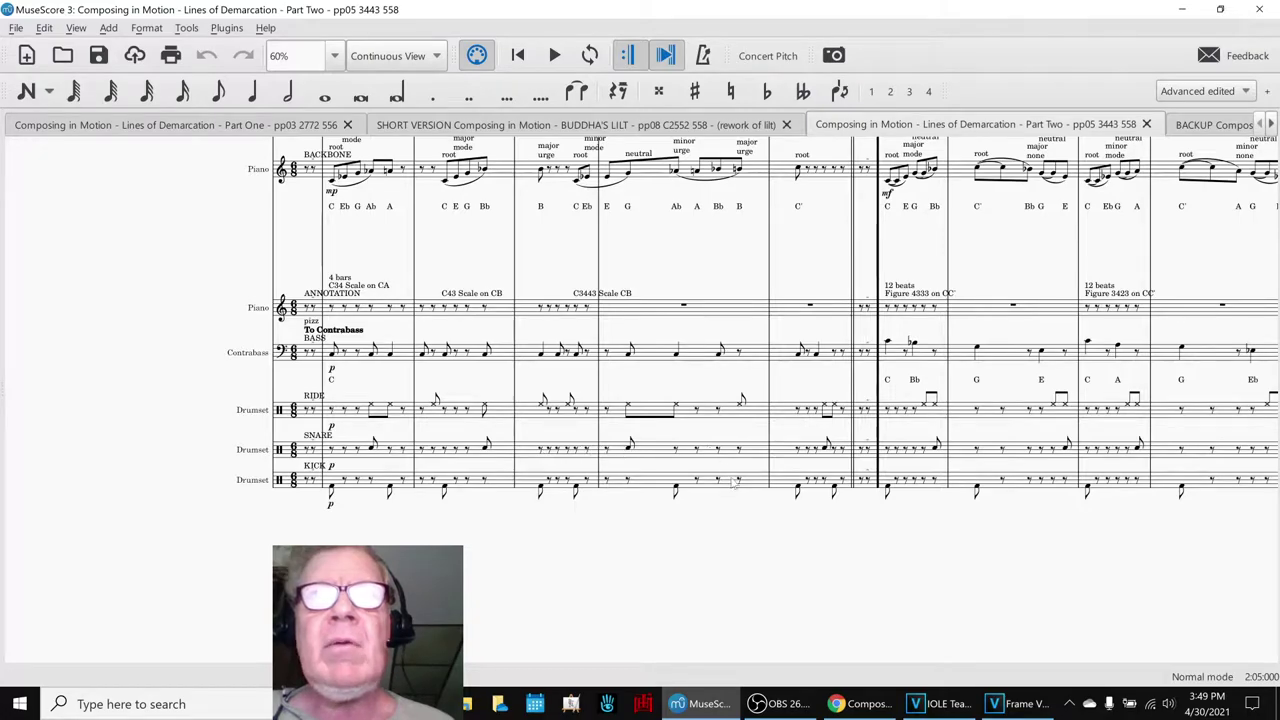
pyautogui.hscroll(2, 840, 546)
pyautogui.hscroll(2, 829, 540)
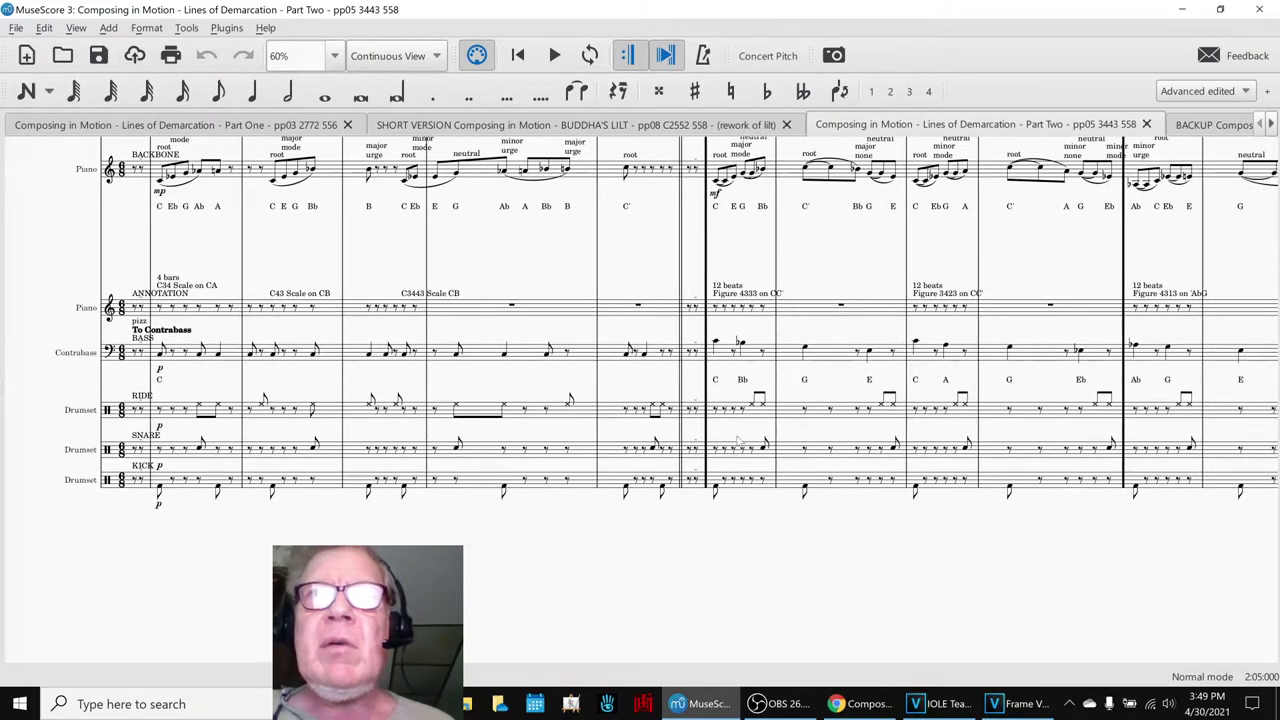
pyautogui.click(716, 489)
pyautogui.click(708, 558)
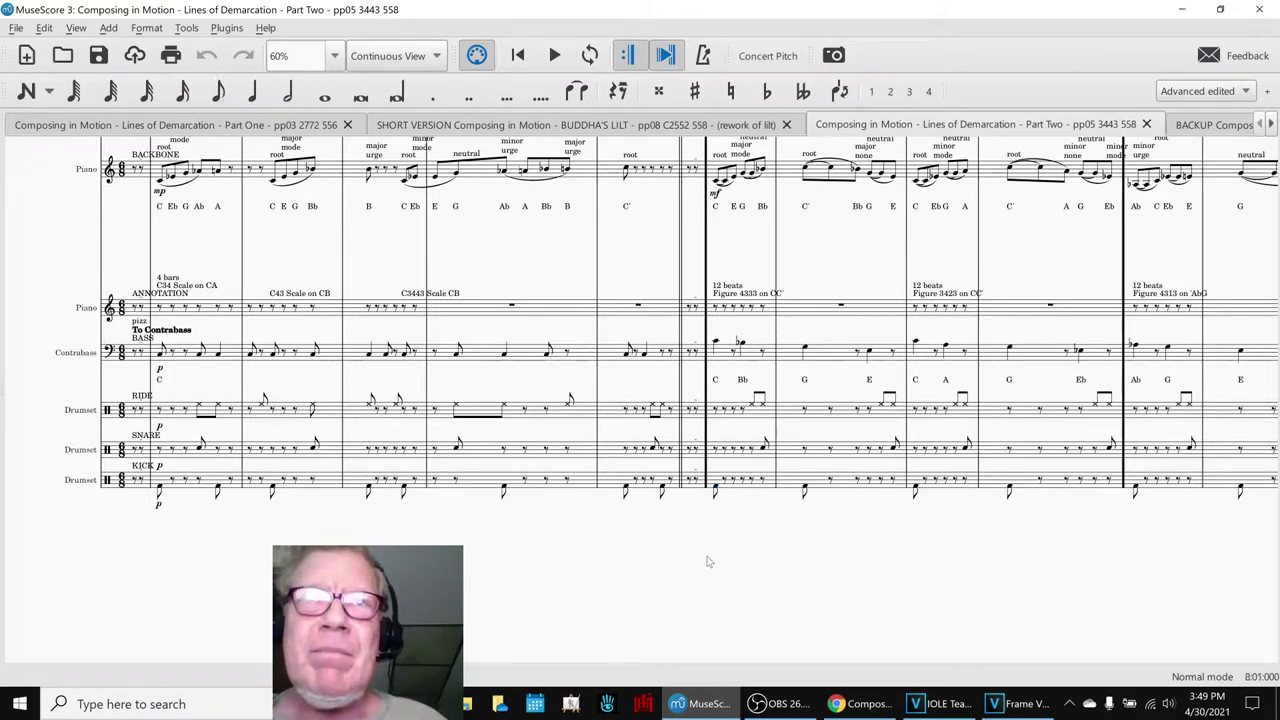
pyautogui.press('space')
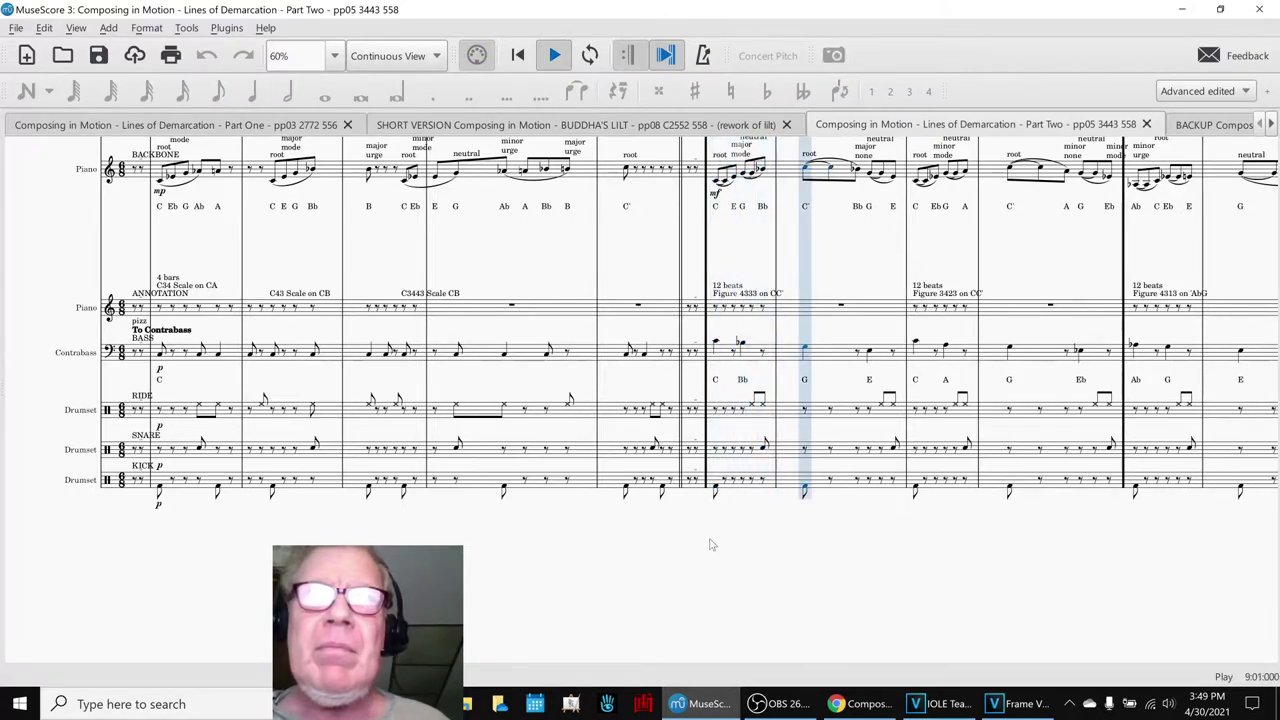
pyautogui.press('space')
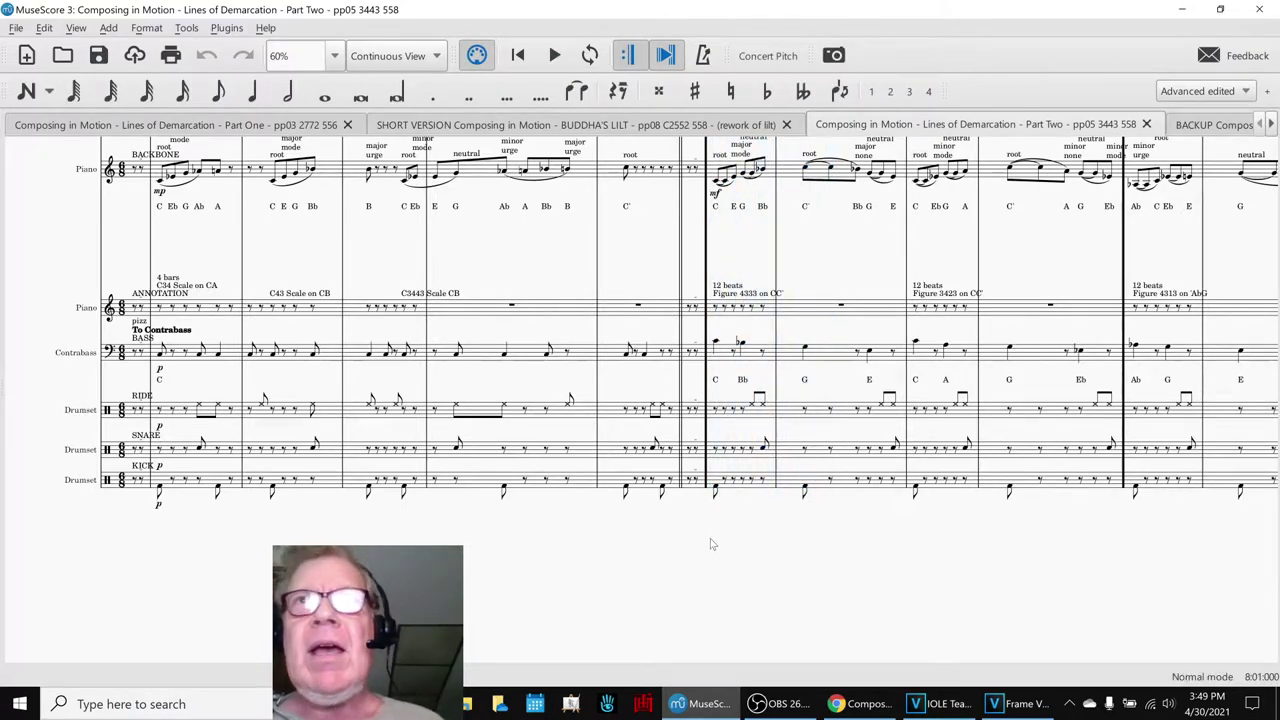
pyautogui.hotkey('alt', 'Tab')
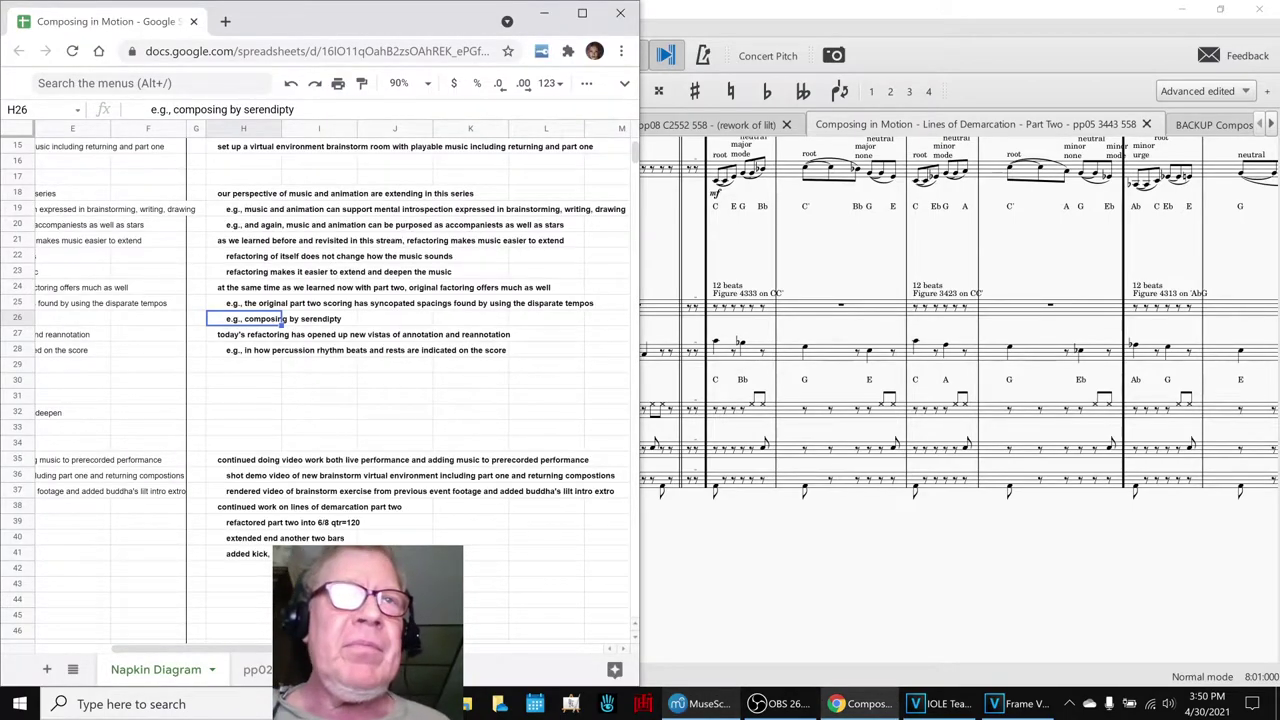
# Read the notes in H35 and H36, then bring up the Frame VR Brainstorm Room Demo project.
pyautogui.click(247, 462)
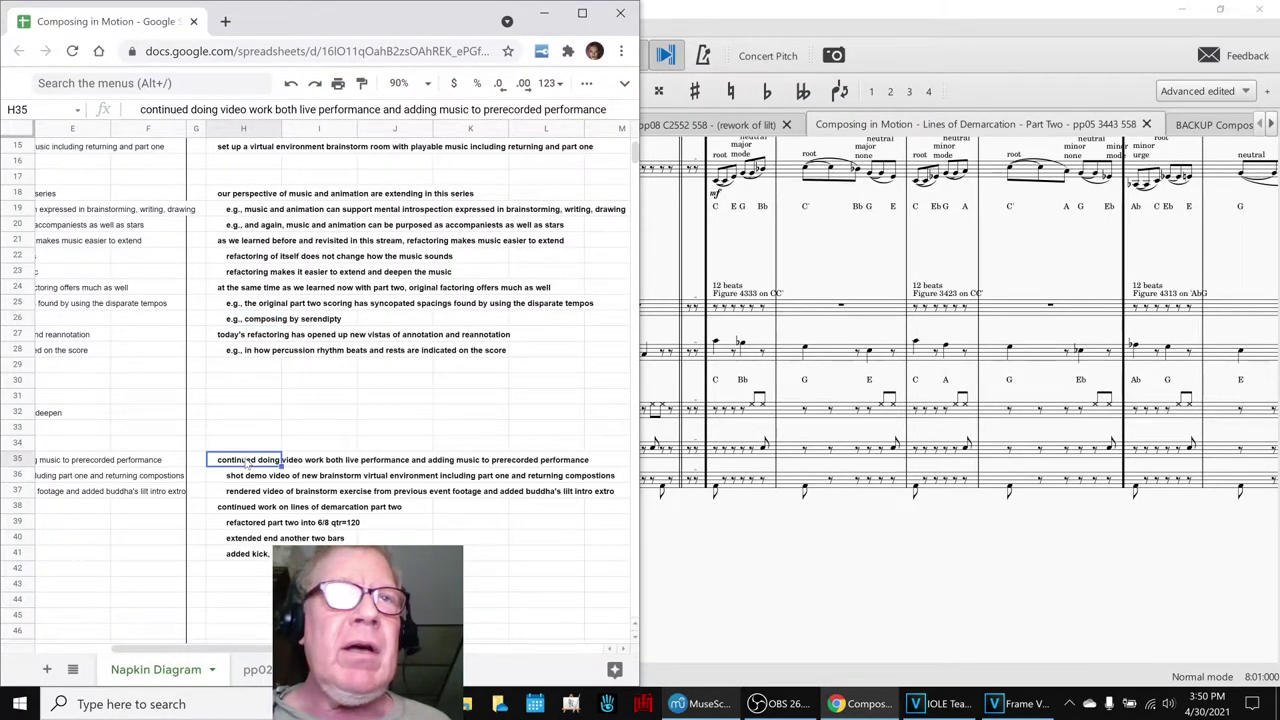
pyautogui.click(241, 479)
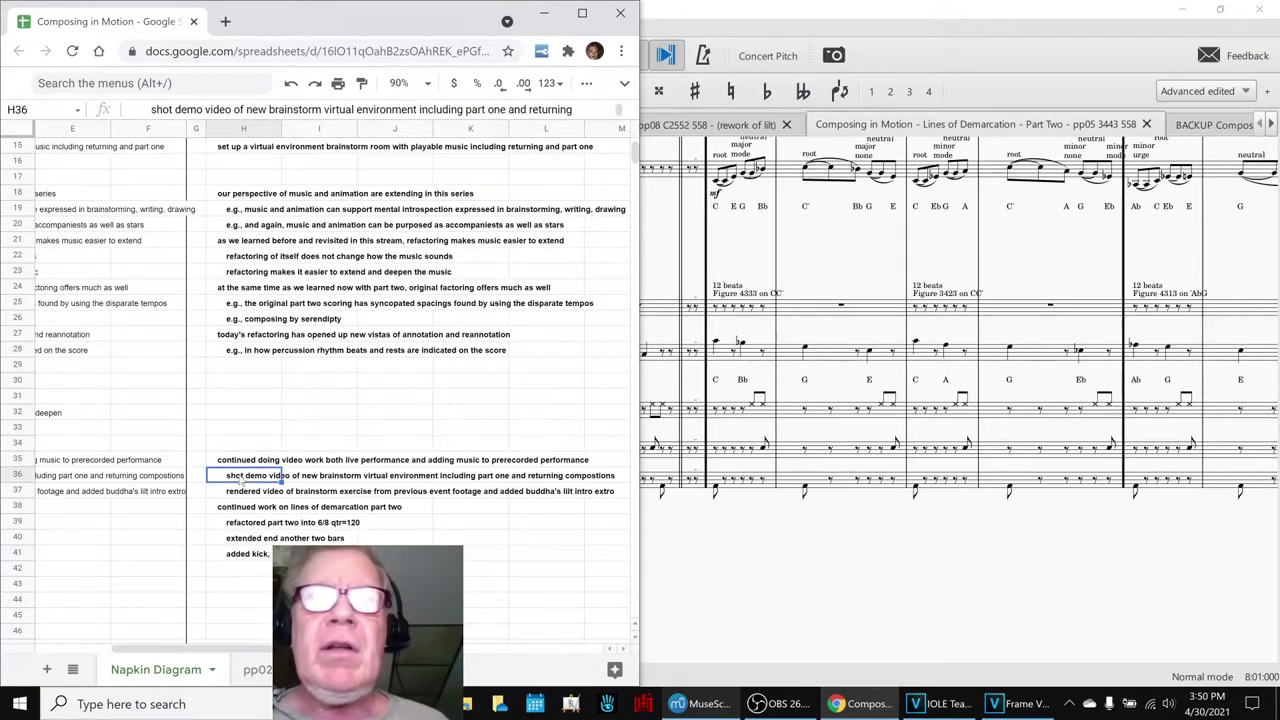
pyautogui.click(1012, 704)
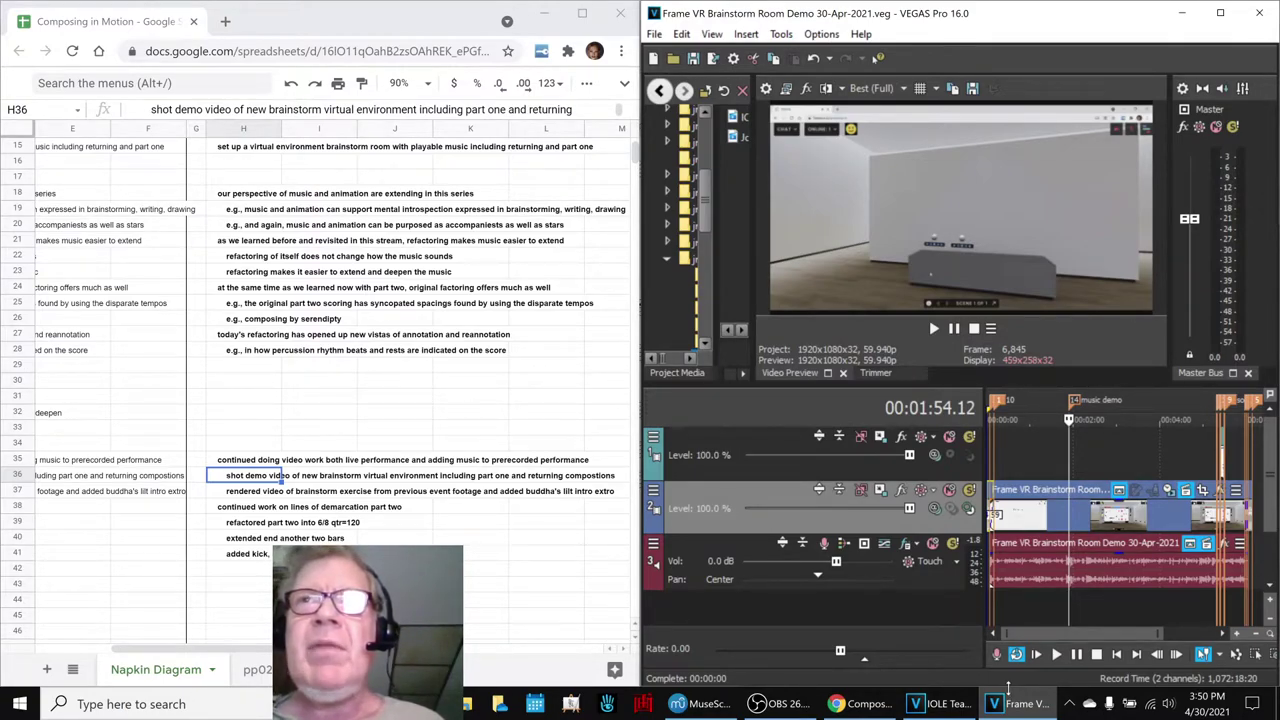
# Maximize VEGAS Pro and zoom the timeline in around the 00:05:24 marker.
pyautogui.click(1220, 13)
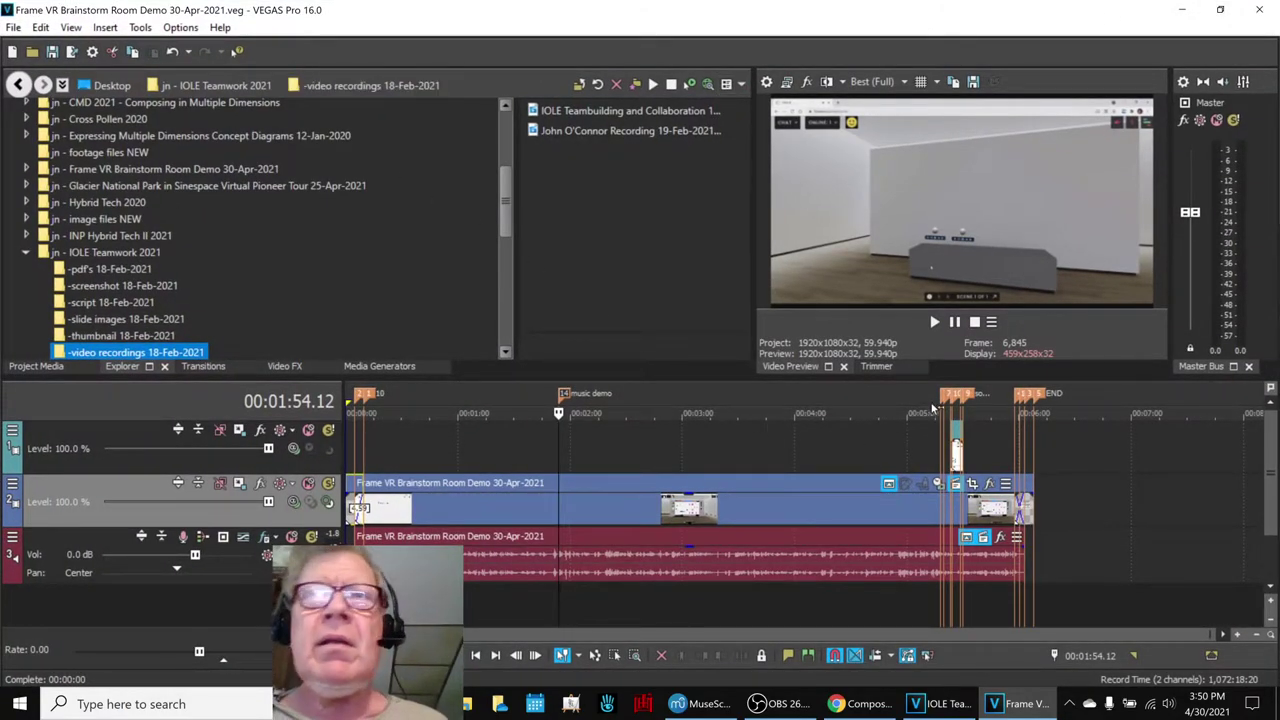
pyautogui.click(957, 400)
pyautogui.scroll(4, 960, 402)
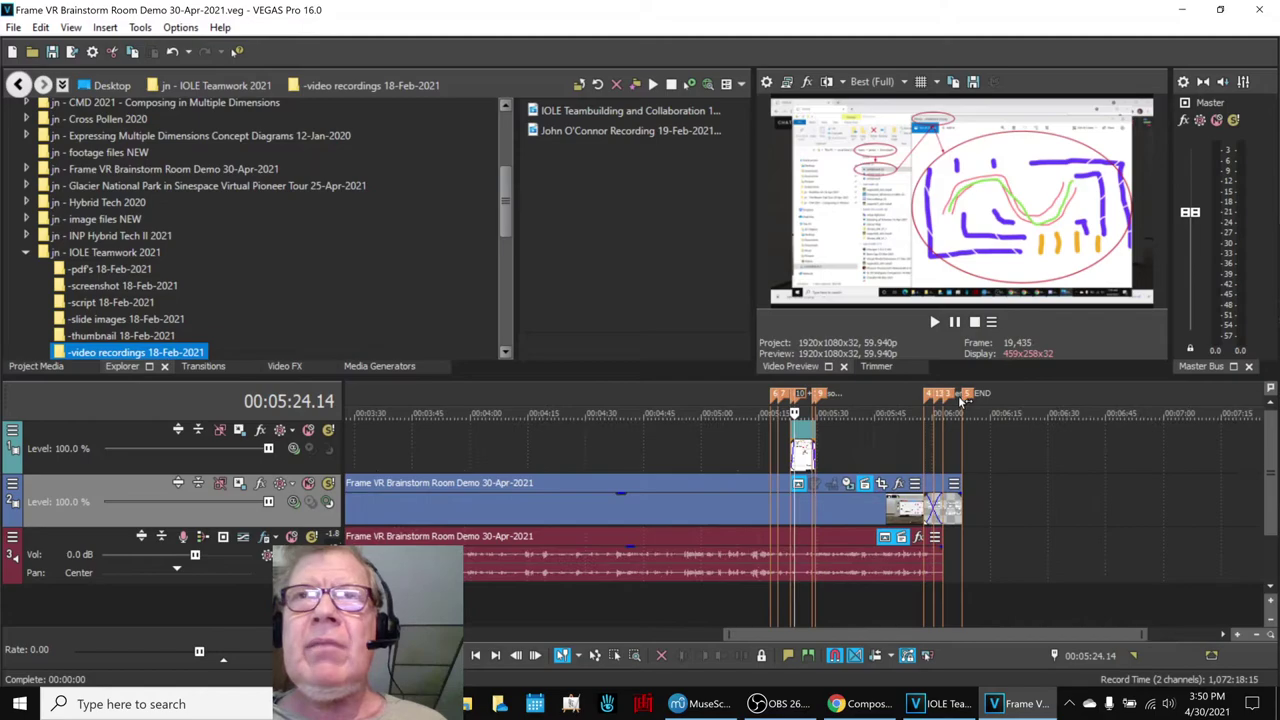
pyautogui.scroll(3, 960, 402)
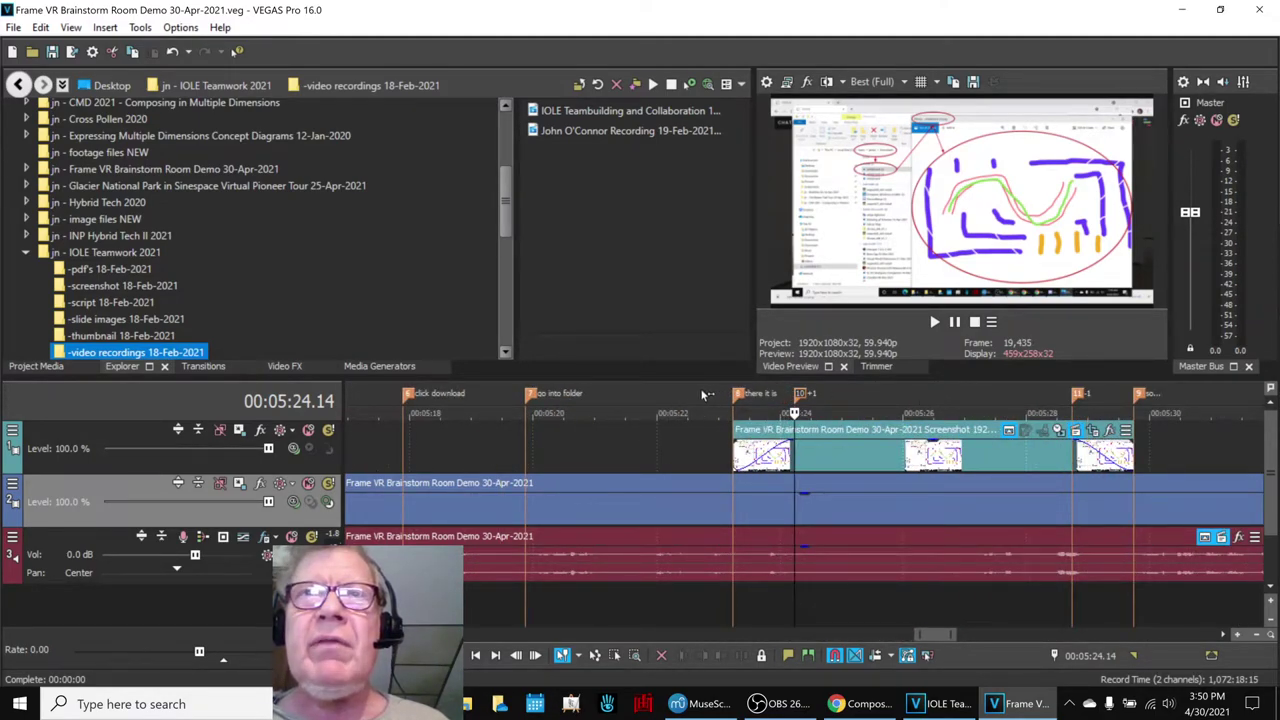
# Play the whiteboard-drawing section from 00:05:21, stop it, then minimize VEGAS Pro.
pyautogui.click(631, 394)
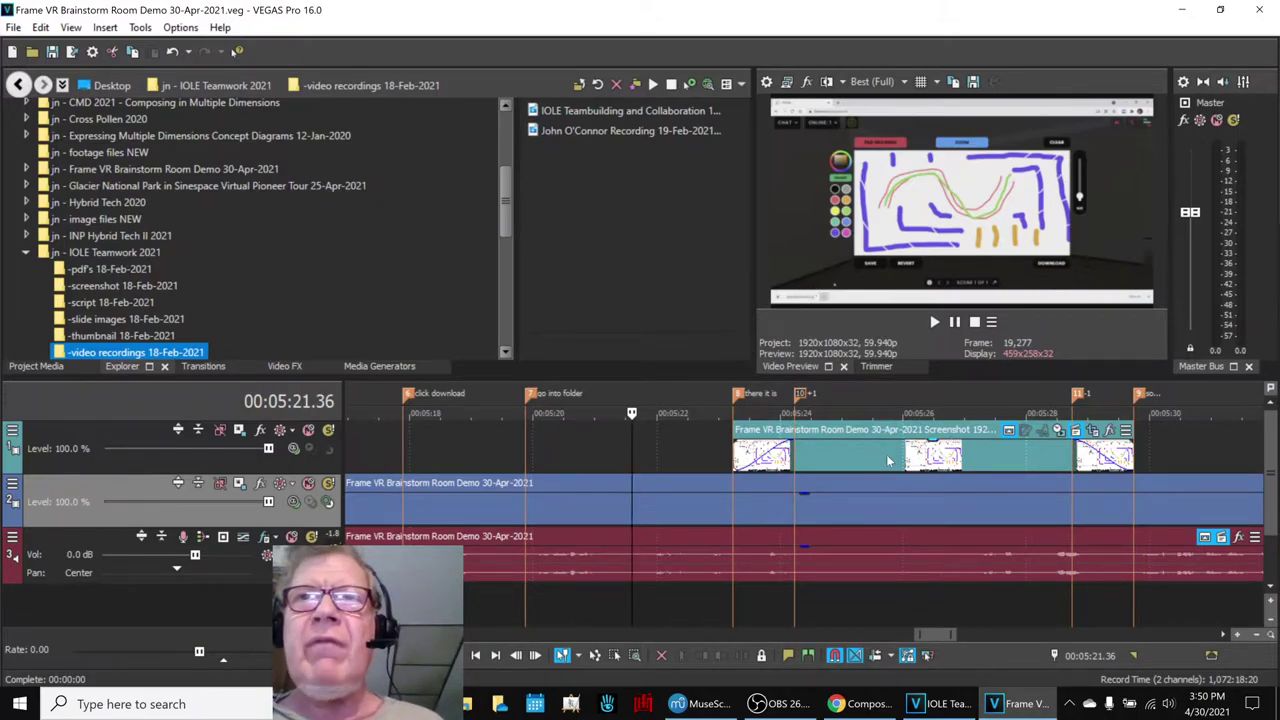
pyautogui.press('space')
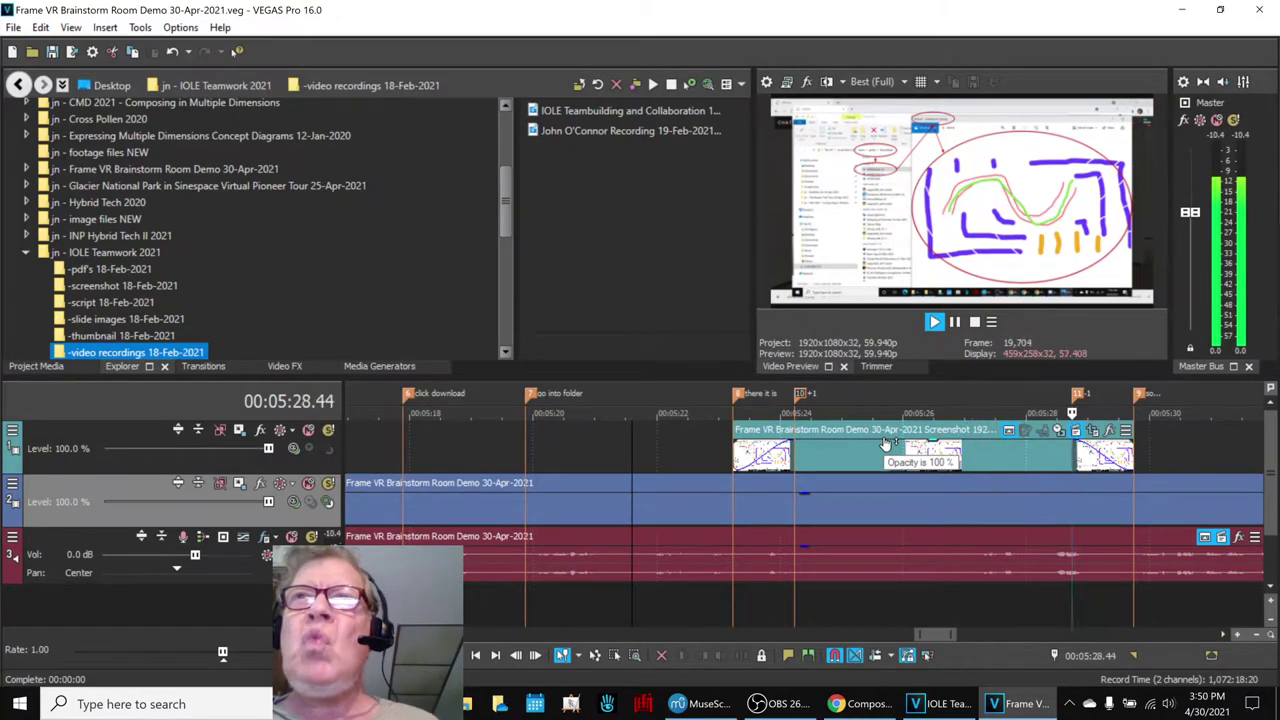
pyautogui.press('space')
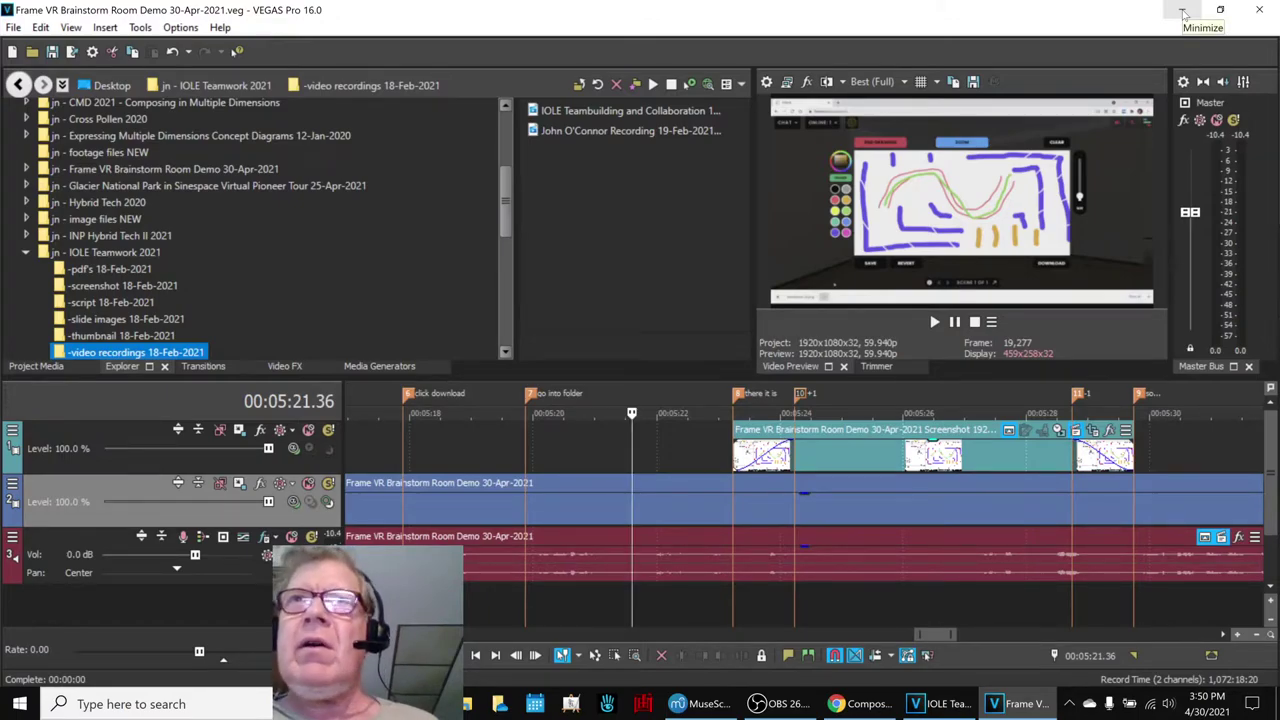
pyautogui.click(1183, 14)
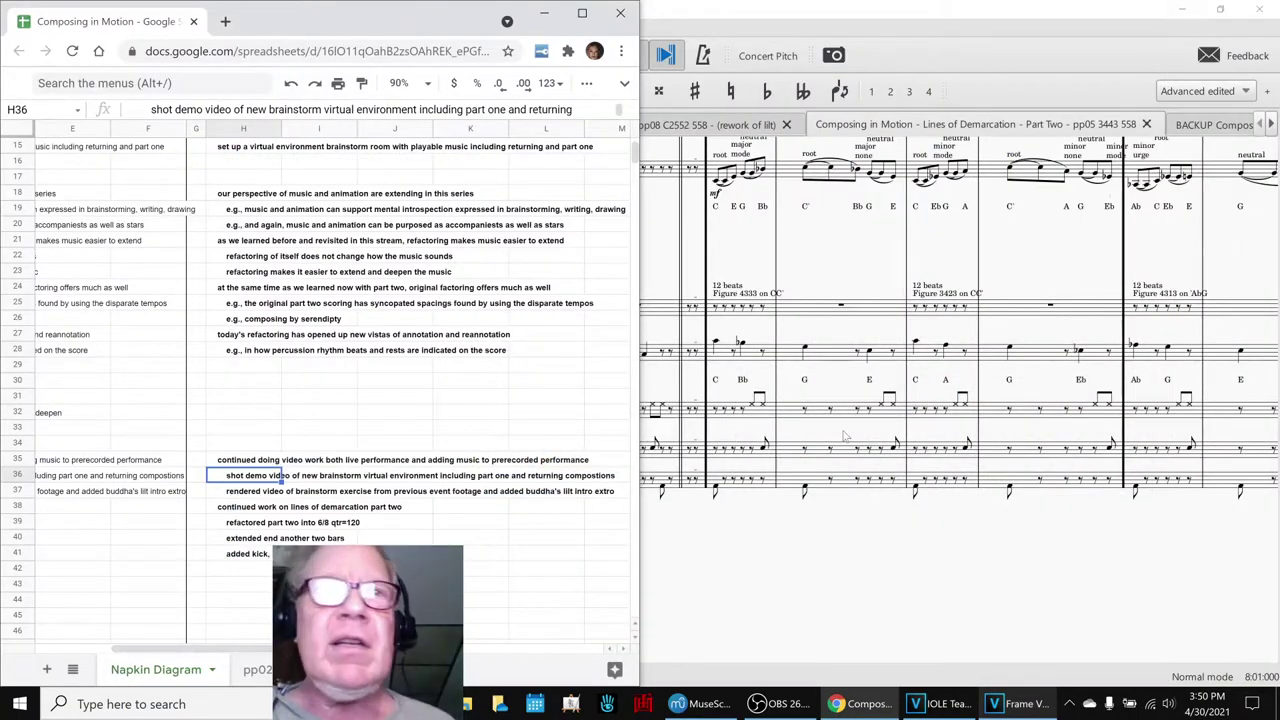
# Play the opening title of the IOLE Teamwork Class video in a maximized VEGAS Pro.
pyautogui.click(958, 704)
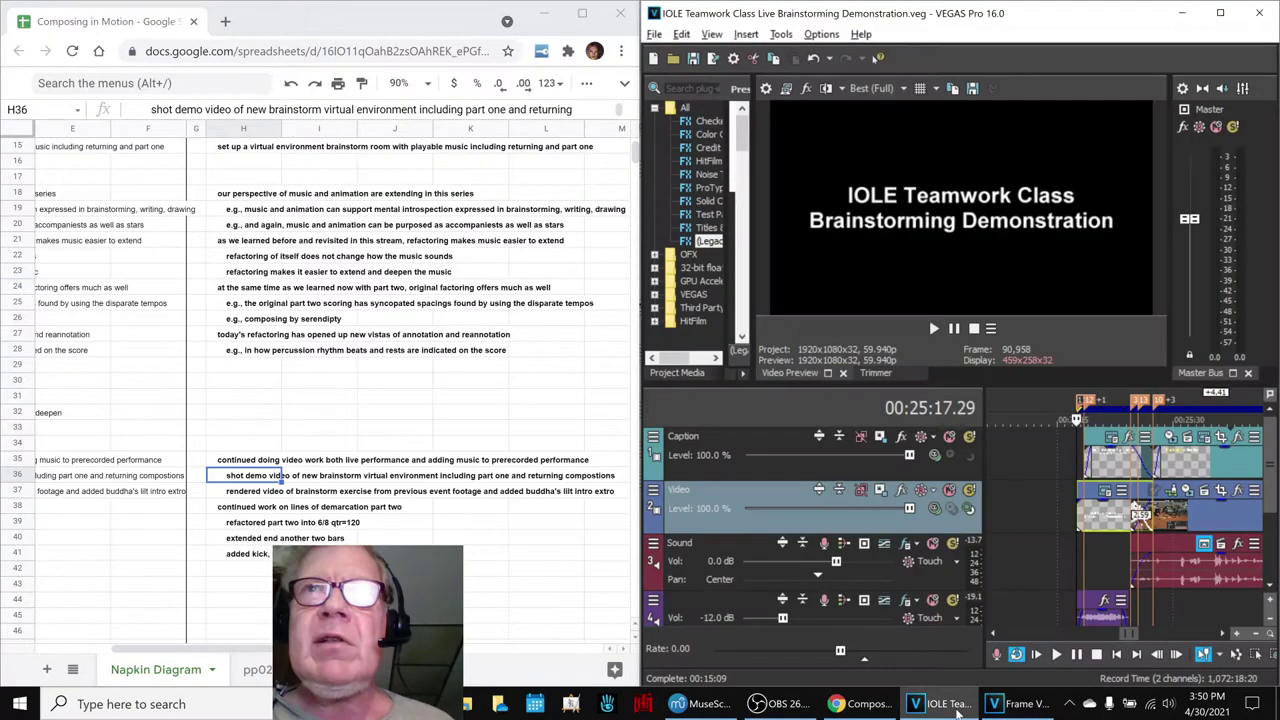
pyautogui.click(1220, 13)
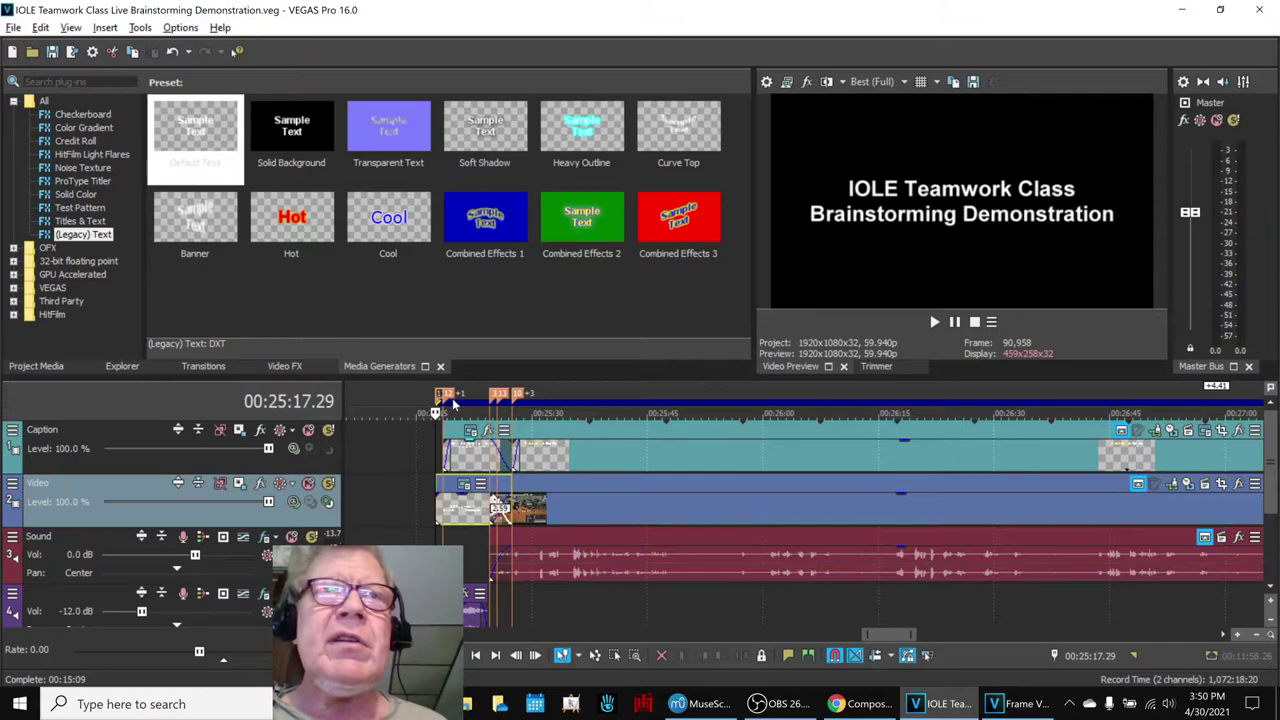
pyautogui.press('space')
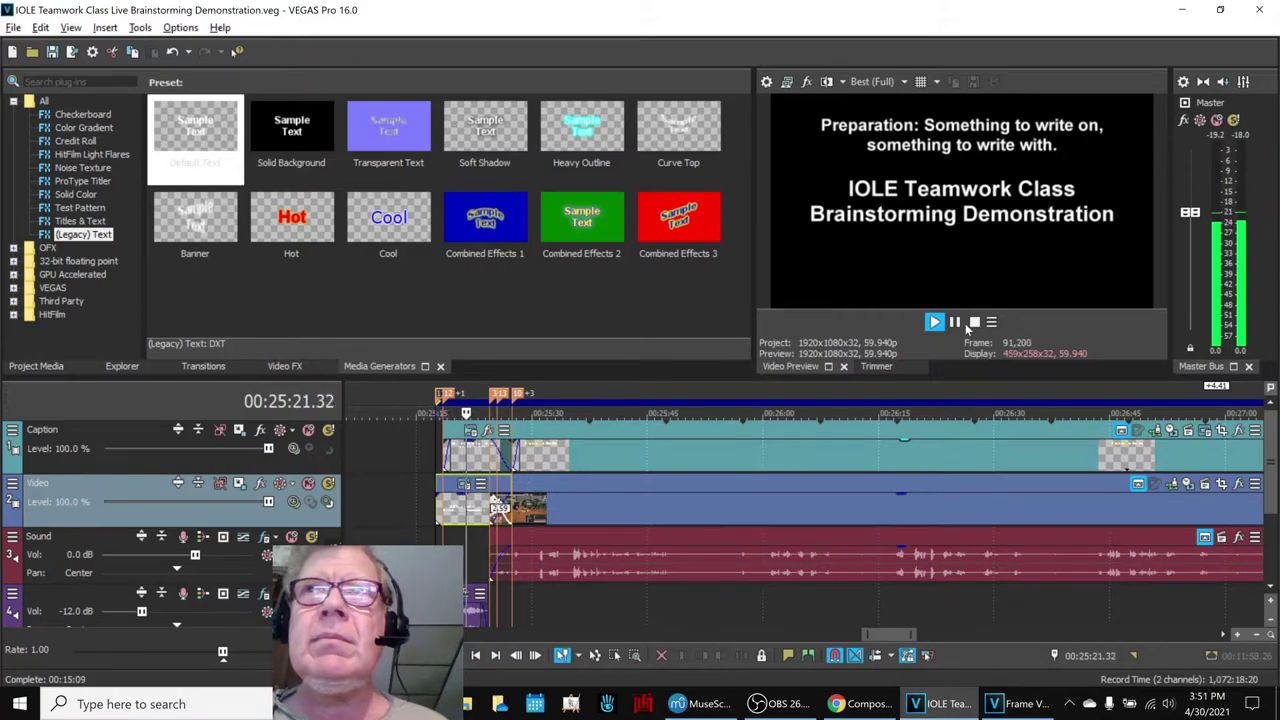
pyautogui.press('space')
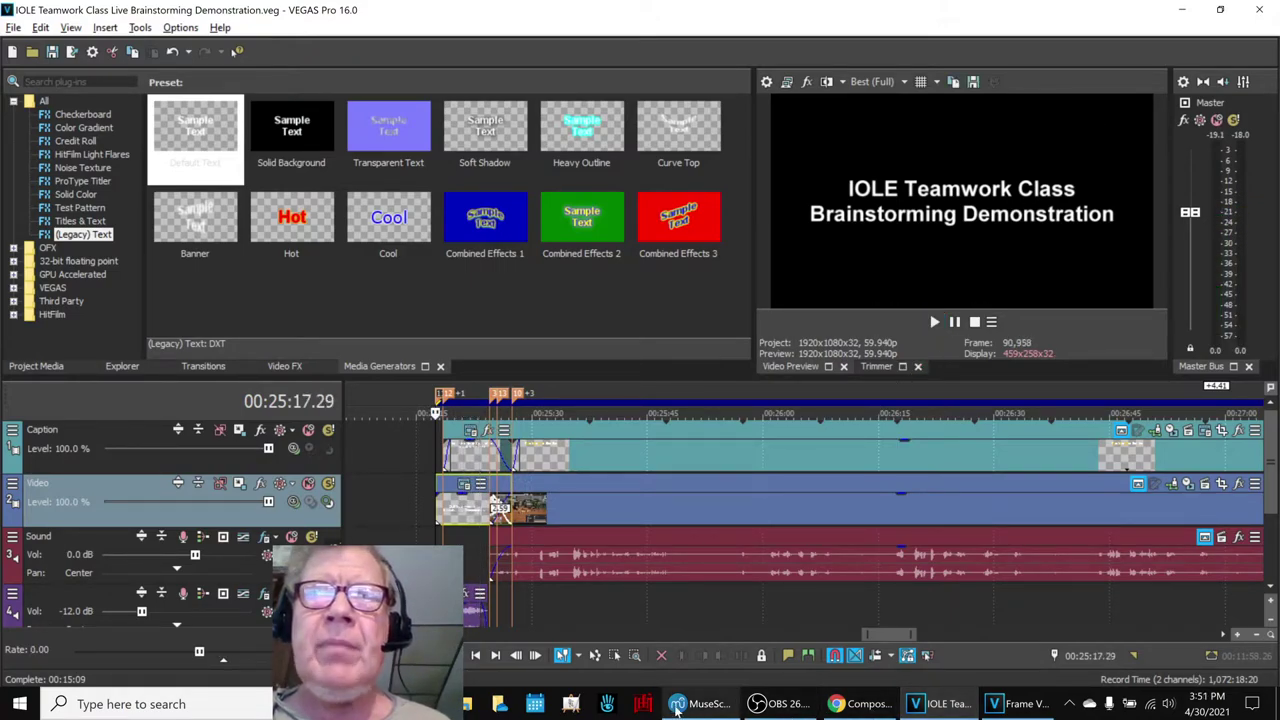
# Switch to MuseScore's SHORT VERSION BUDDHA'S LILT score and select its first Women measure.
pyautogui.click(700, 704)
pyautogui.click(656, 126)
pyautogui.click(274, 428)
# Play the Verse One opening of Buddha's Lilt, then stop playback.
pyautogui.click(132, 440)
pyautogui.scroll(-3, 135, 440)
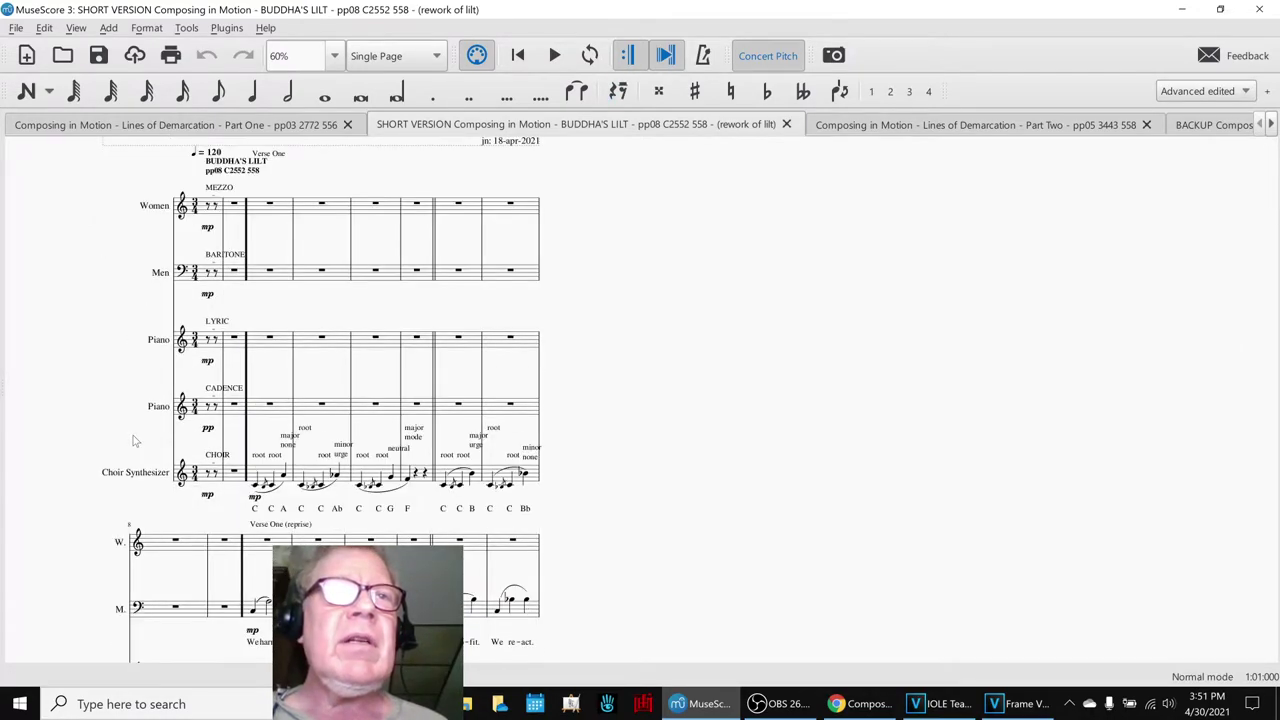
pyautogui.press('space')
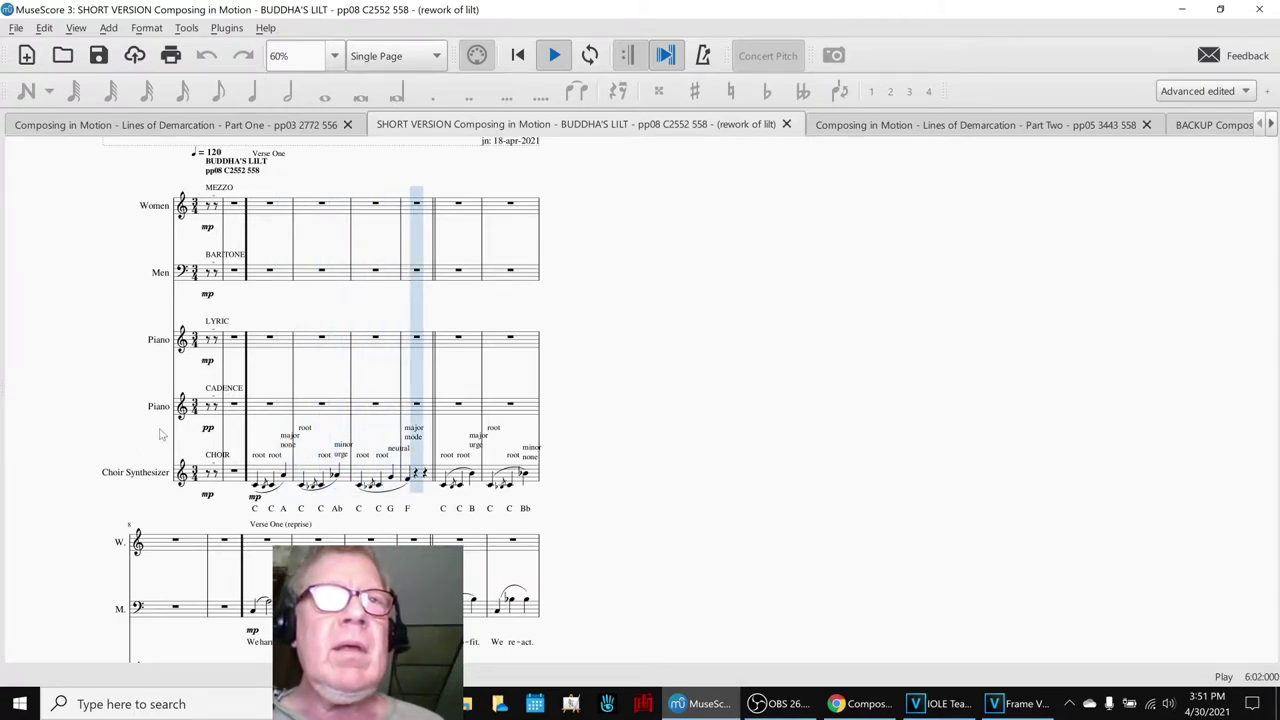
pyautogui.press('space')
# Scroll through the score's later systems, then switch to the Google Sheets notes.
pyautogui.scroll(-10, 752, 425)
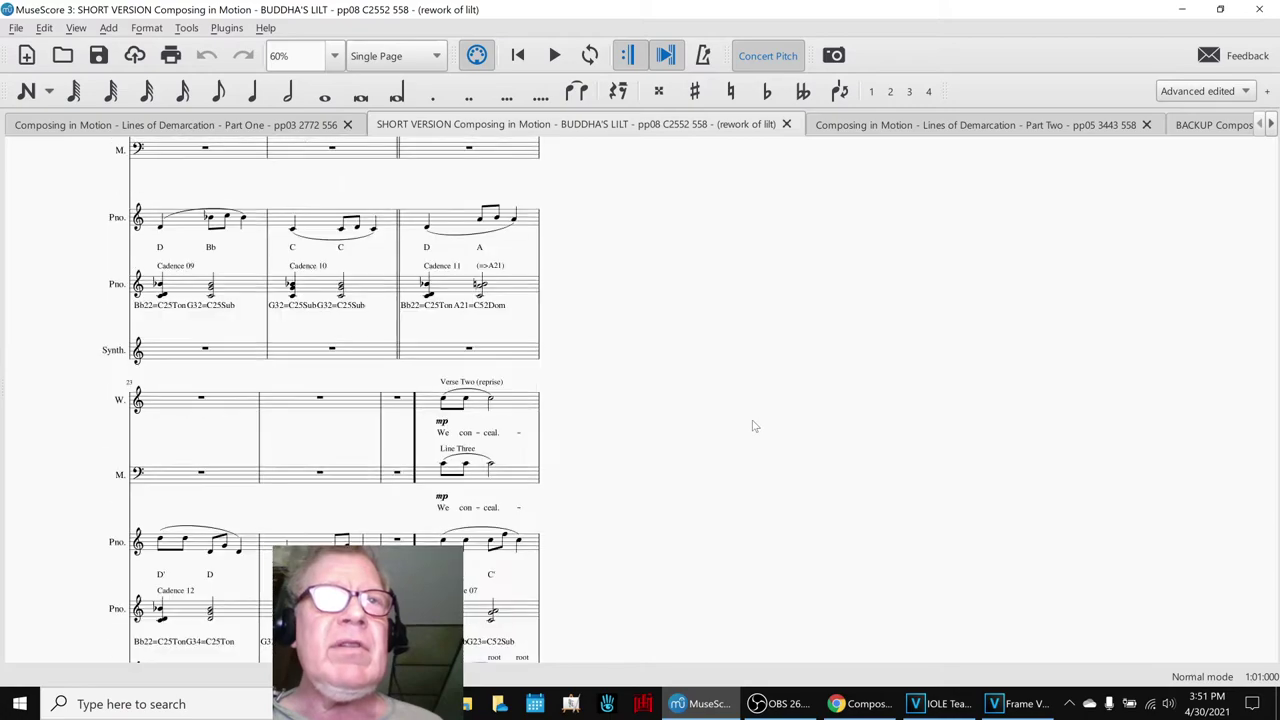
pyautogui.scroll(-8, 754, 424)
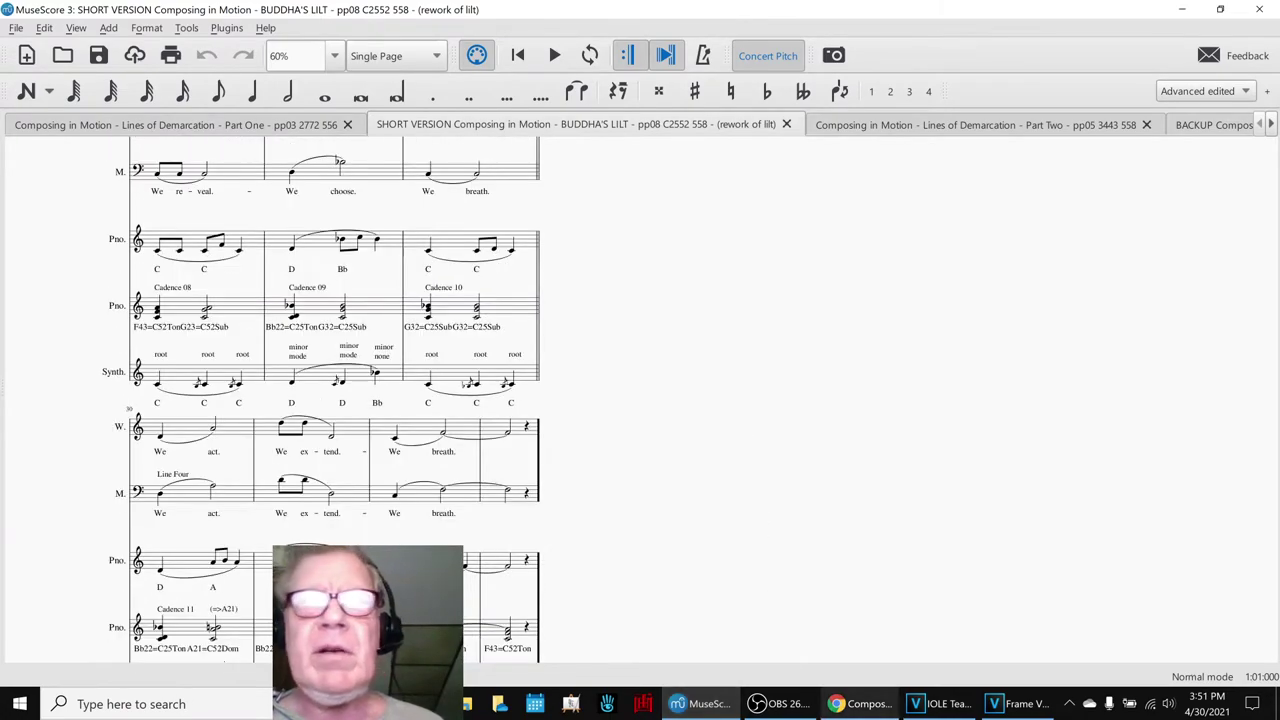
pyautogui.click(930, 706)
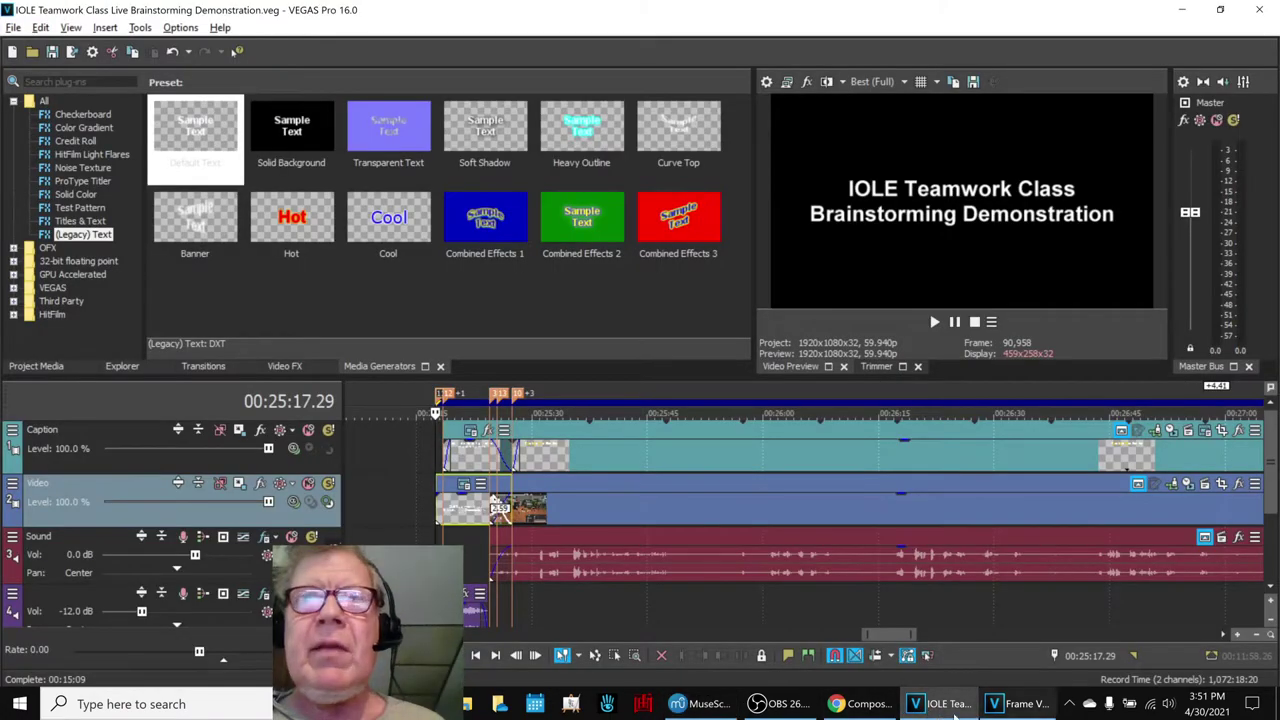
pyautogui.click(942, 708)
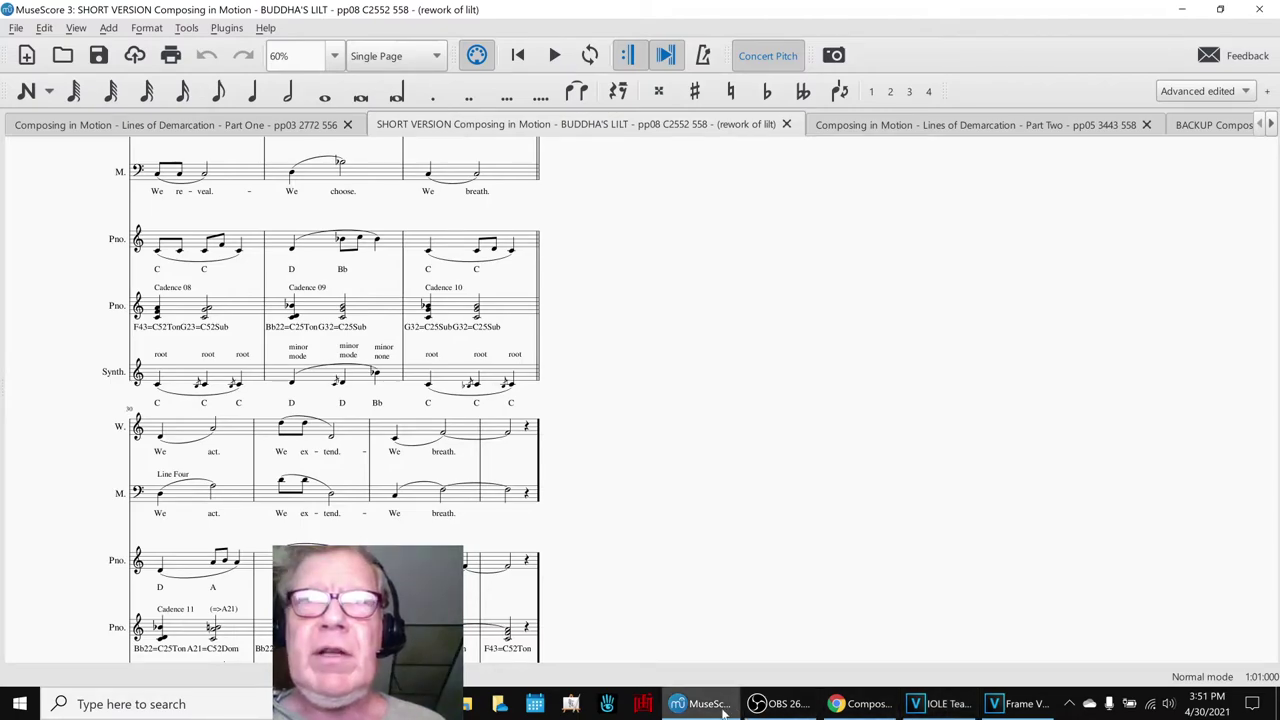
pyautogui.click(858, 704)
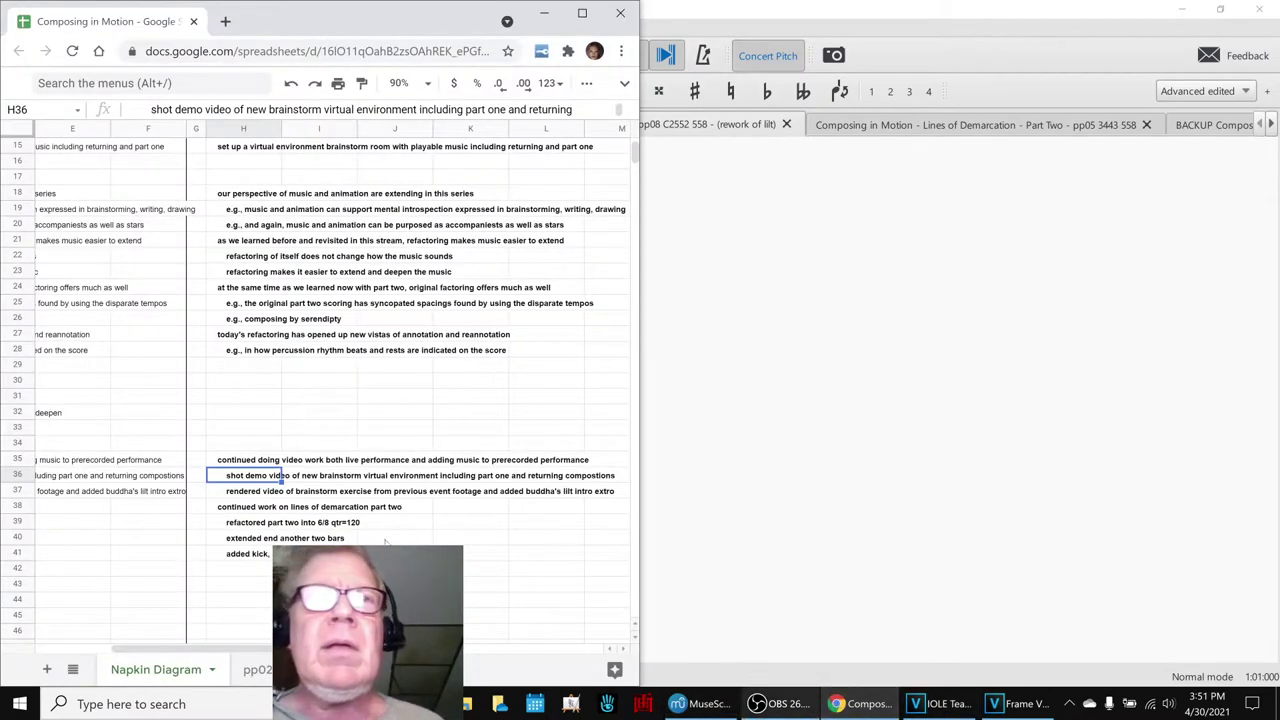
# Read the note about adding kick, ride, snare and bass, then return to MuseScore.
pyautogui.press('Home')
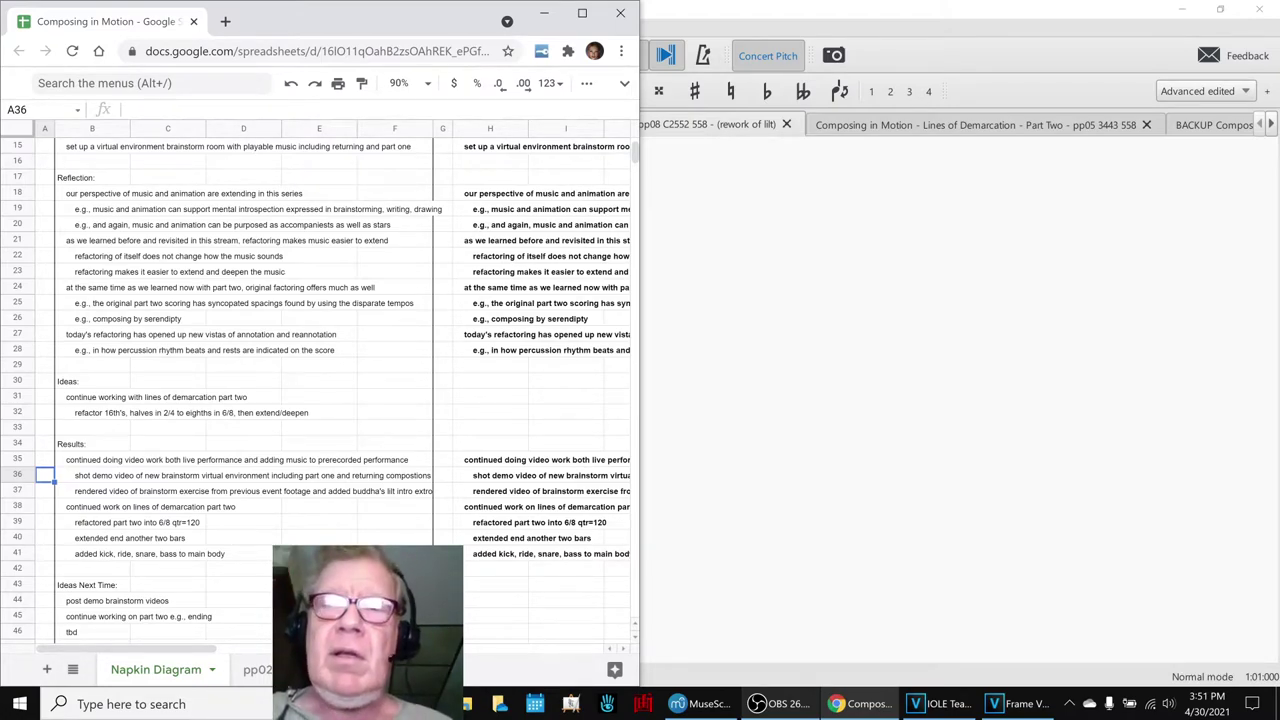
pyautogui.click(505, 556)
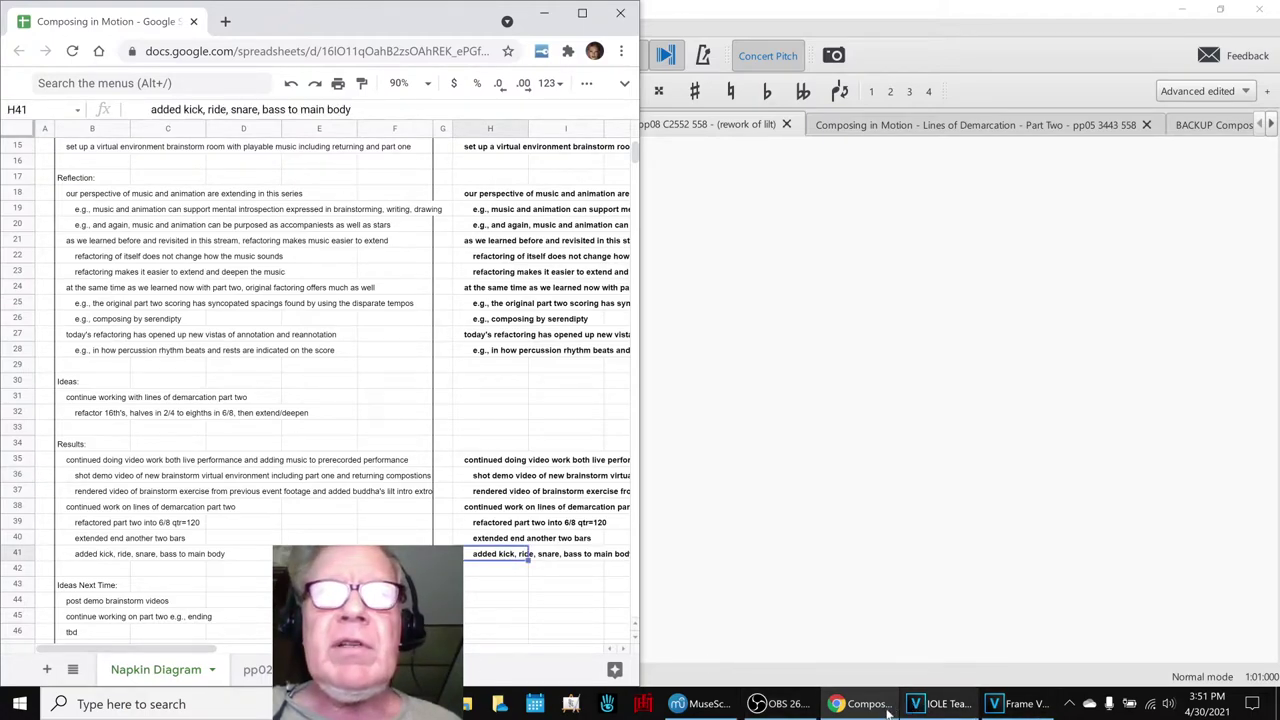
pyautogui.click(700, 705)
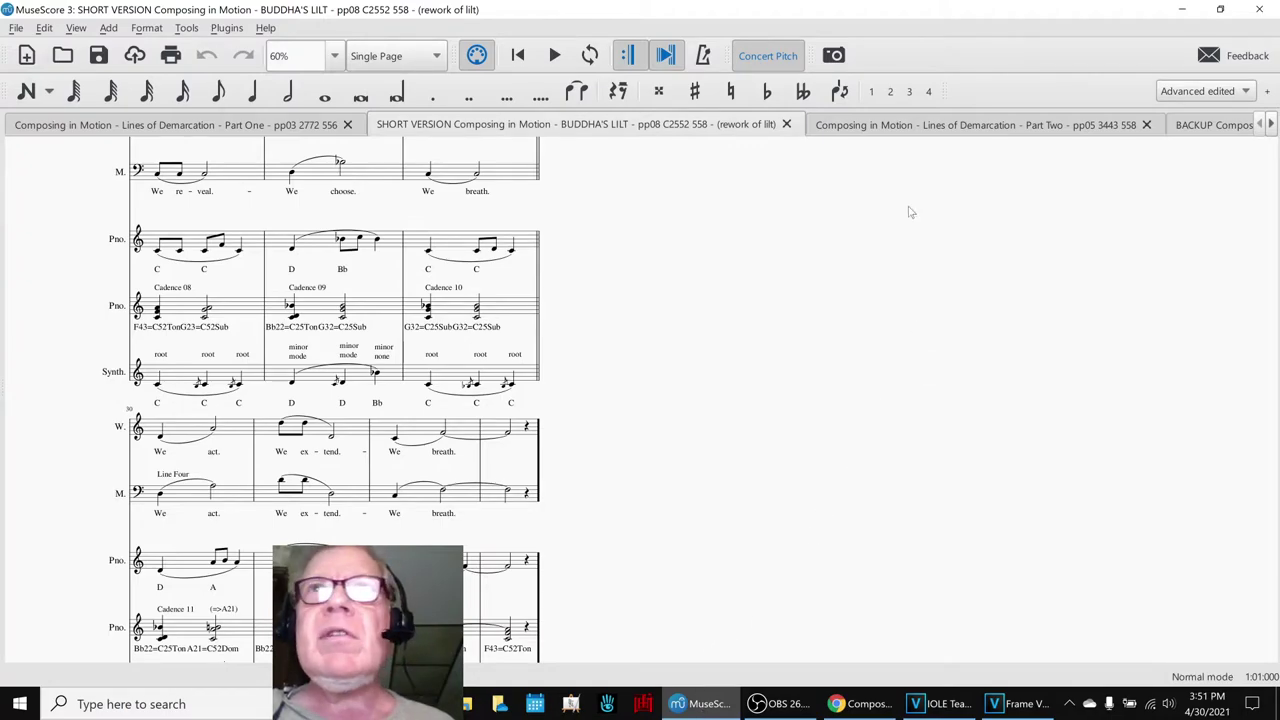
# Open the Lines of Demarcation – Part Two score at 50% zoom and select measure 1's first rest.
pyautogui.click(911, 127)
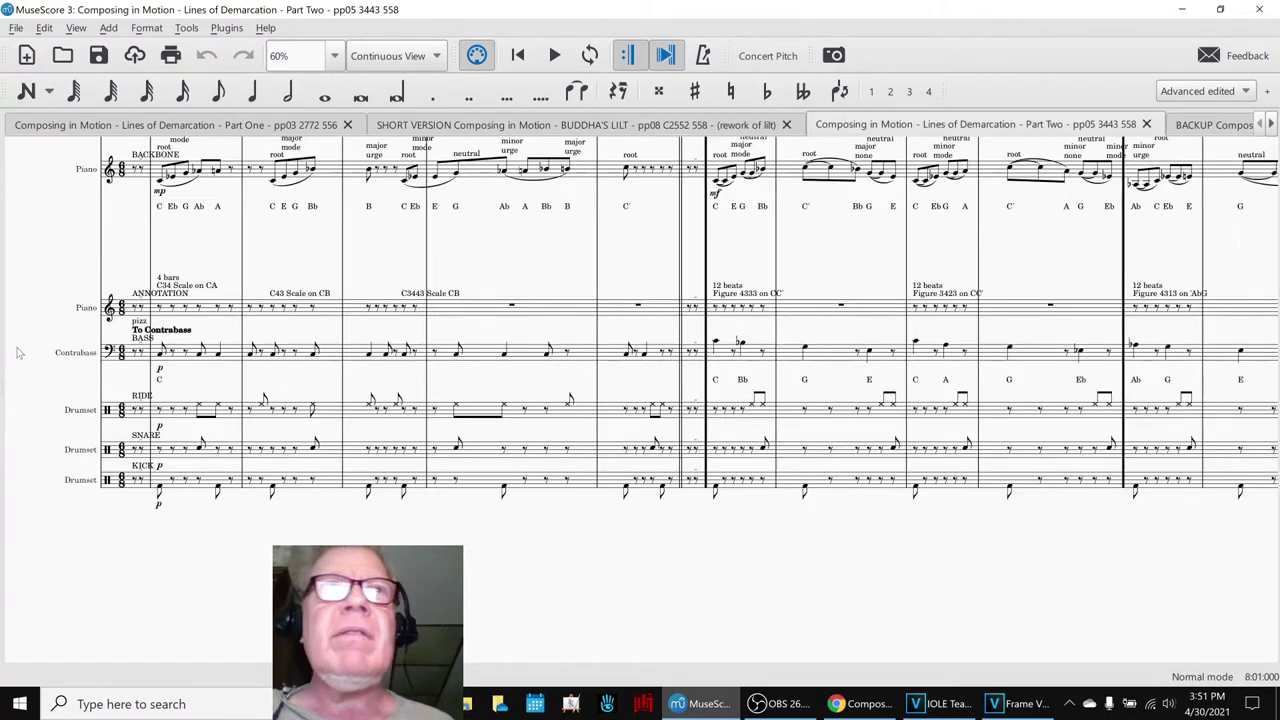
pyautogui.scroll(3, 76, 265)
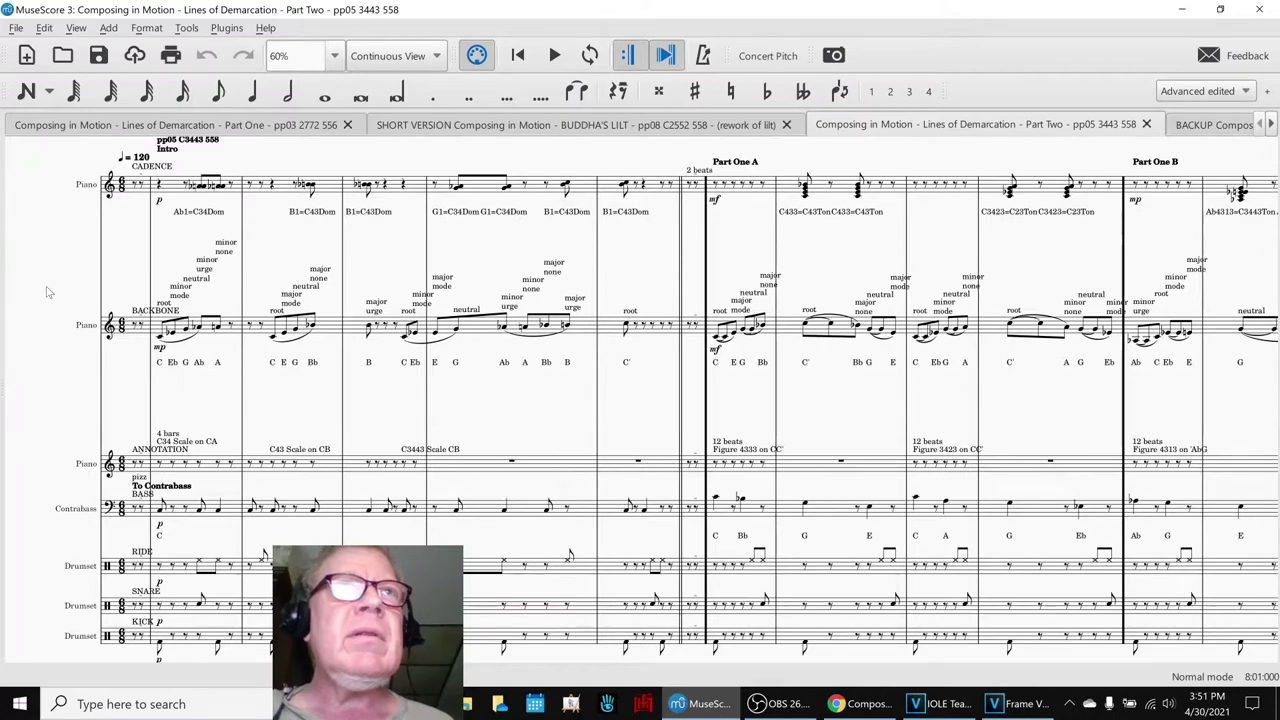
pyautogui.scroll(1, 48, 292)
pyautogui.click(334, 56)
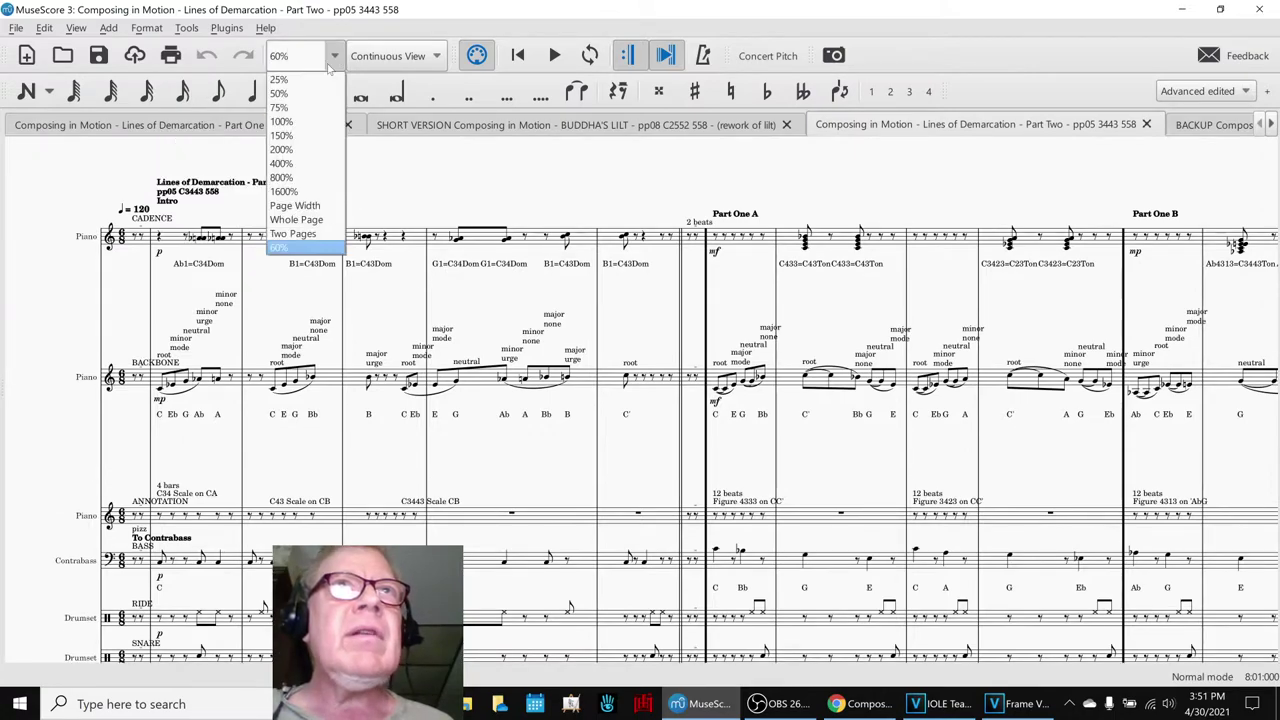
pyautogui.click(290, 88)
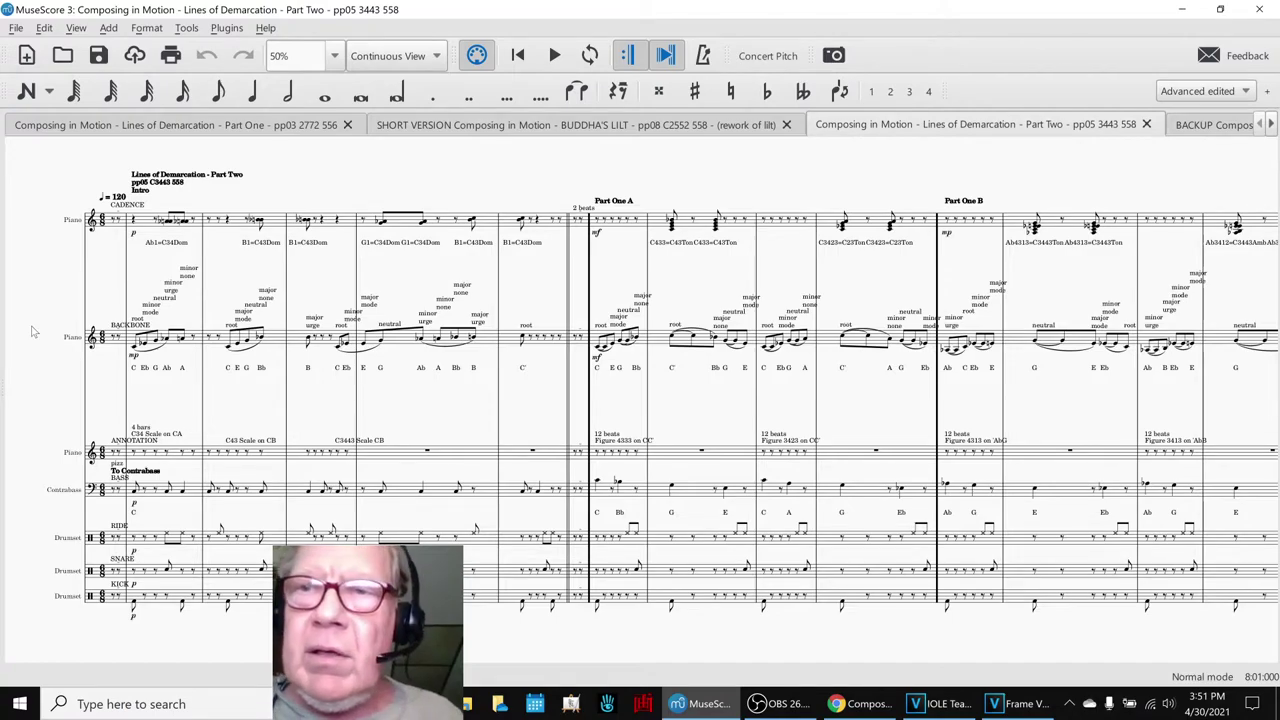
pyautogui.scroll(-1, 32, 332)
pyautogui.hotkey('ctrl', 'Home')
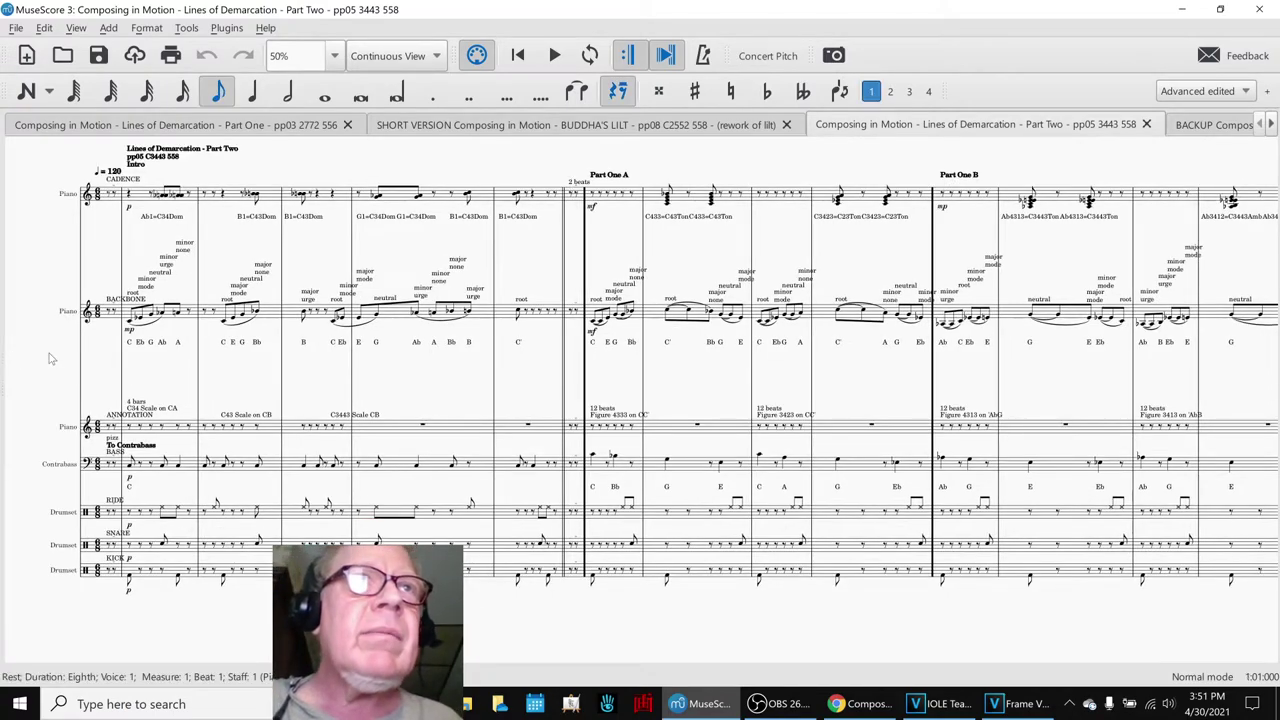
# Play Lines of Demarcation – Part Two from measure 1 through to the End.
pyautogui.press('space')
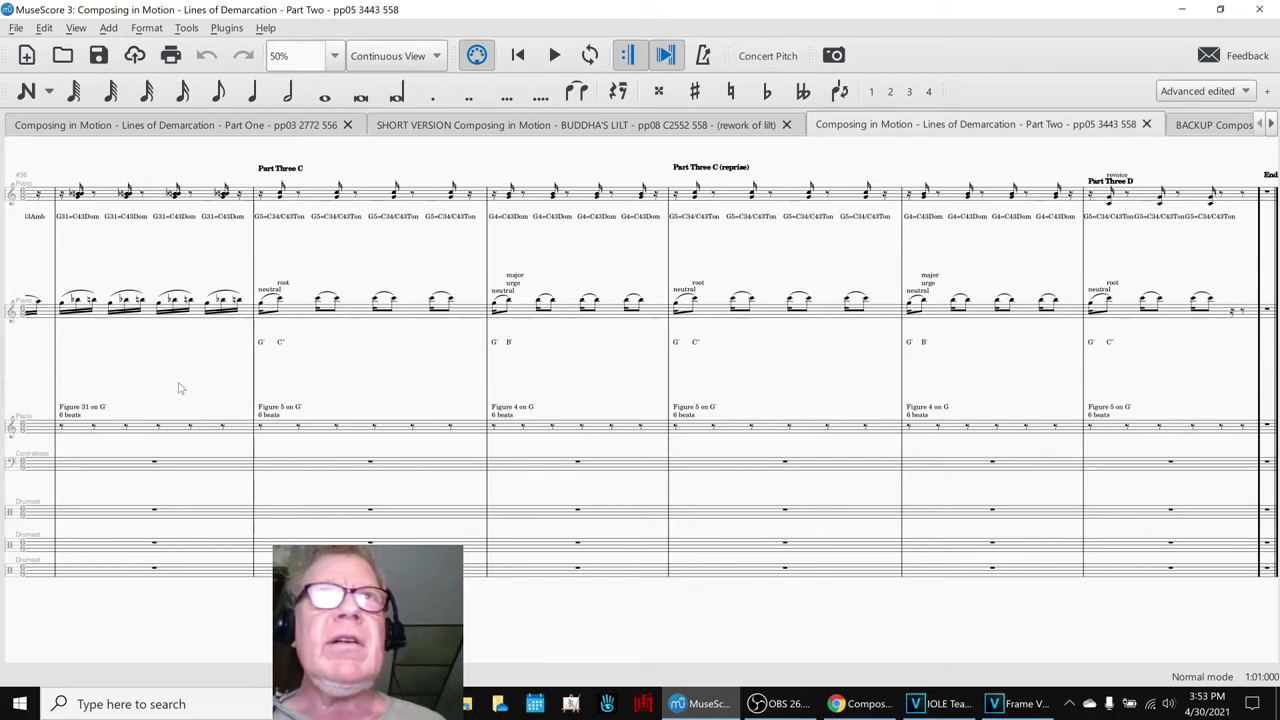
# Move back through Part Three and Part Two to the opening measures and select the bass C4 note.
pyautogui.hscroll(-10, 210, 390)
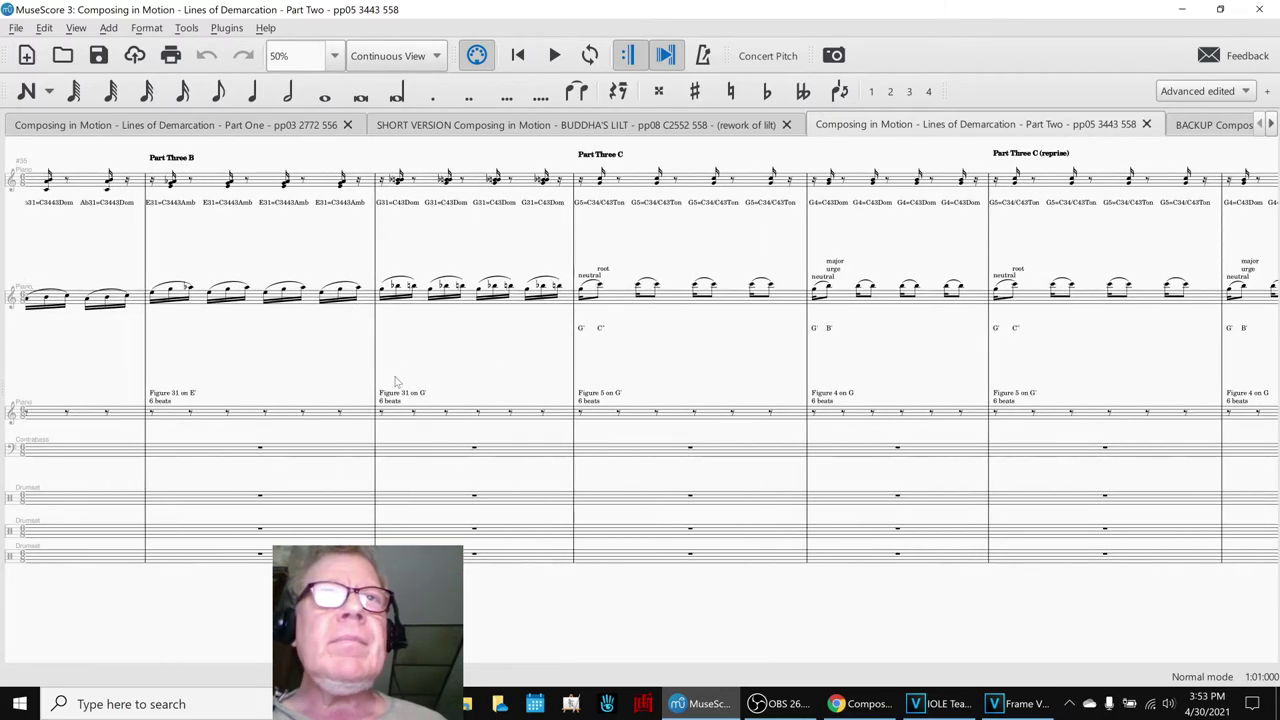
pyautogui.hscroll(-12, 333, 378)
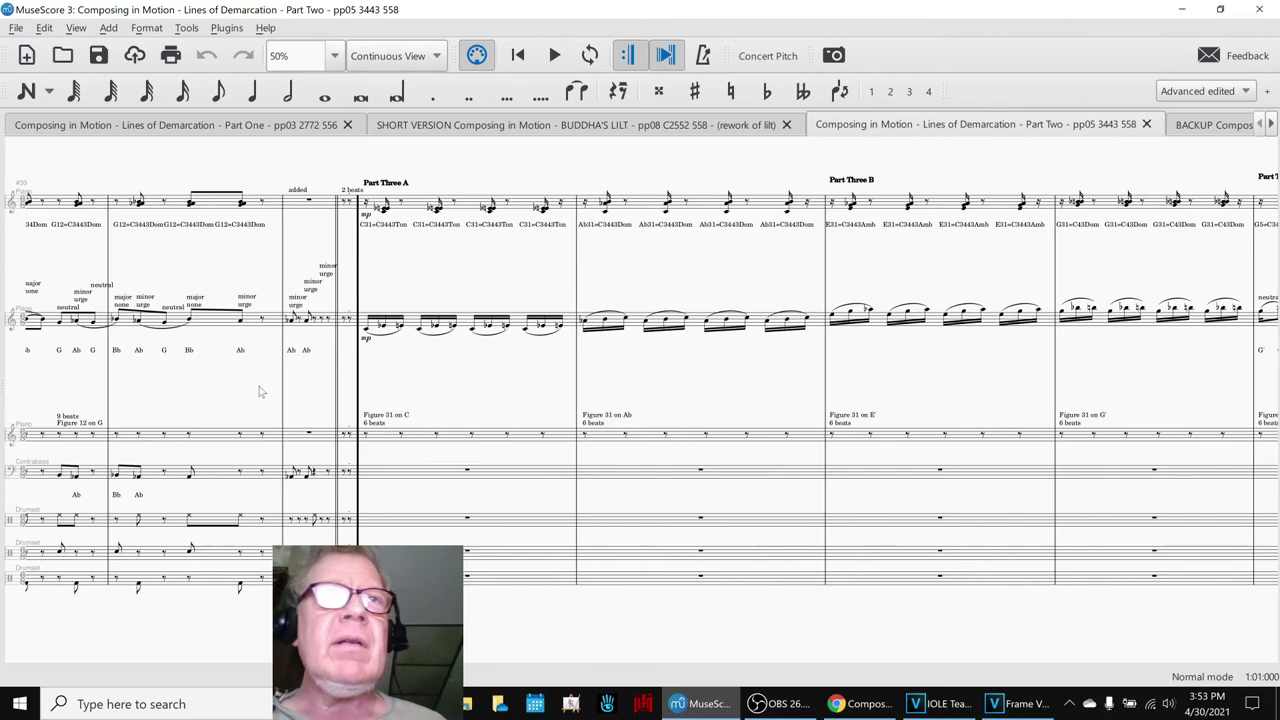
pyautogui.moveTo(197, 368); pyautogui.dragTo(385, 363)
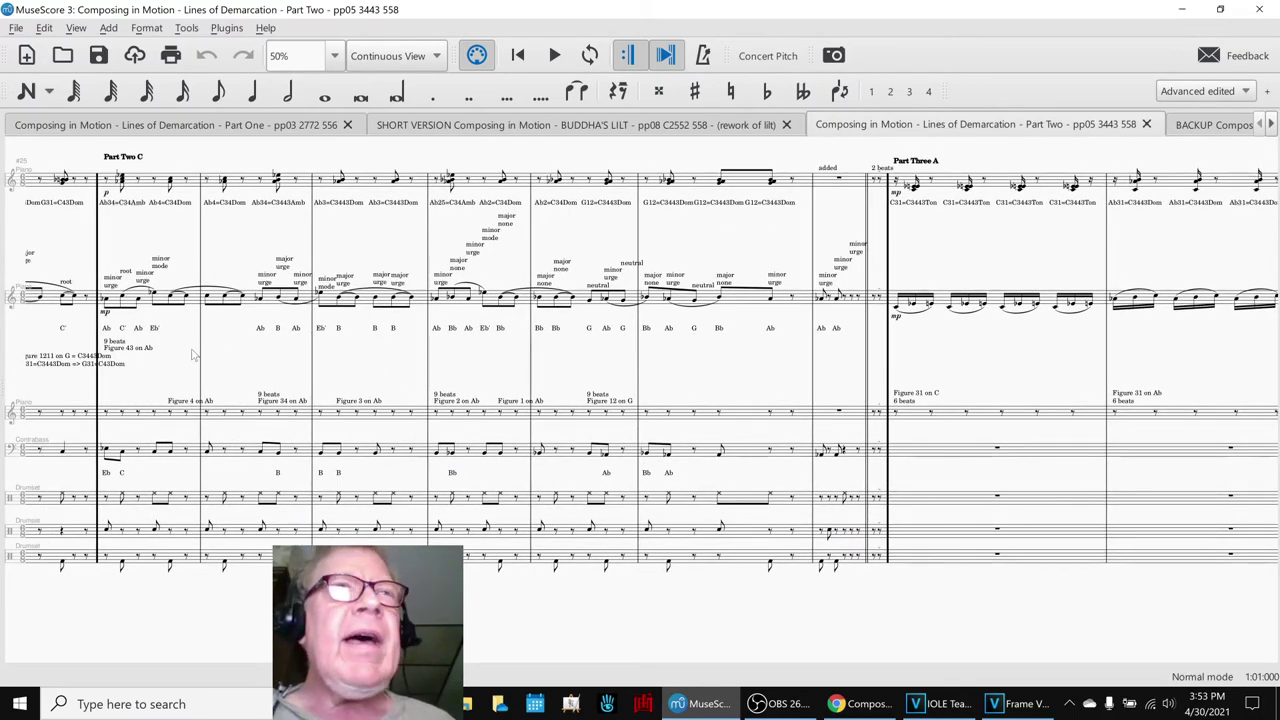
pyautogui.moveTo(165, 380); pyautogui.dragTo(238, 388)
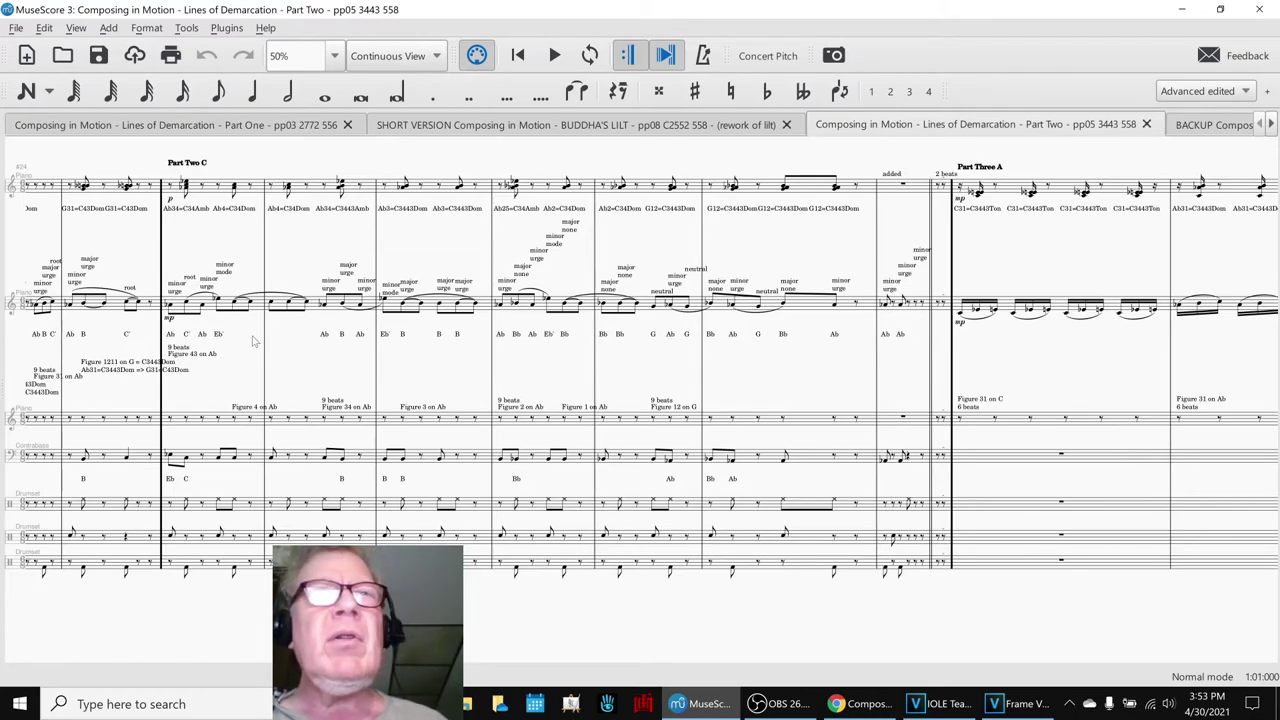
pyautogui.moveTo(98, 390); pyautogui.dragTo(627, 388)
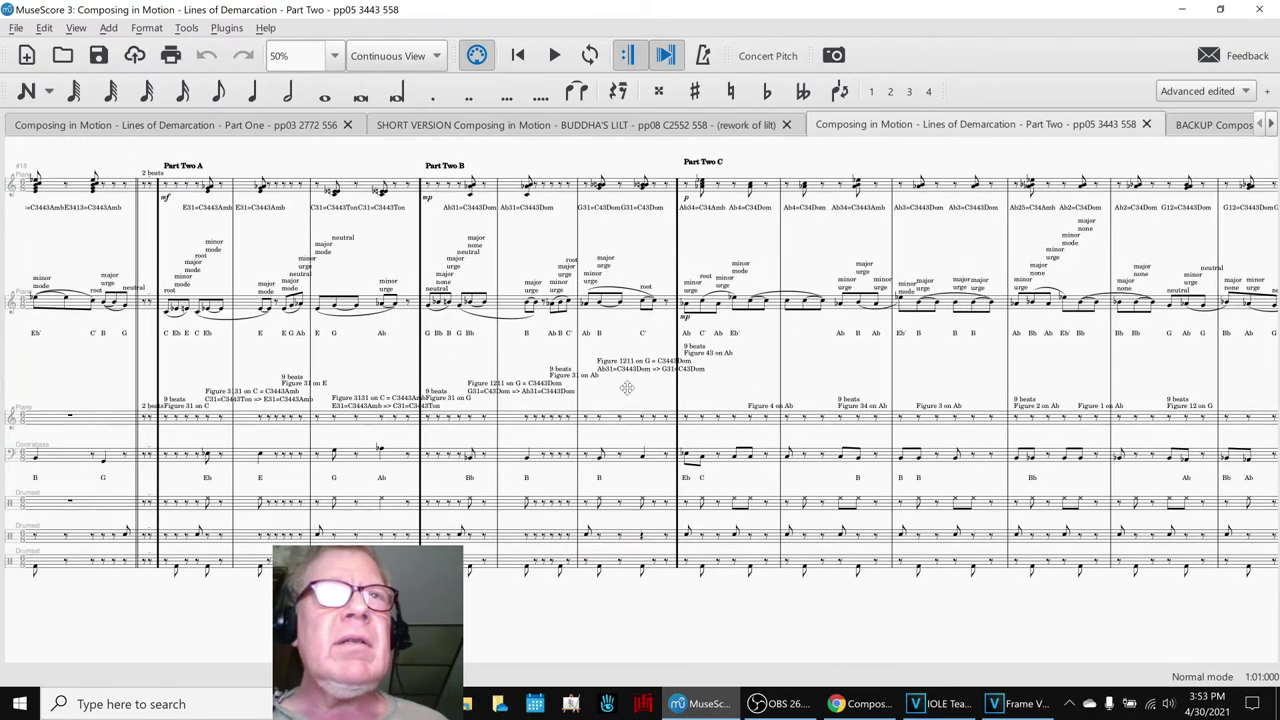
pyautogui.moveTo(74, 372); pyautogui.dragTo(377, 372)
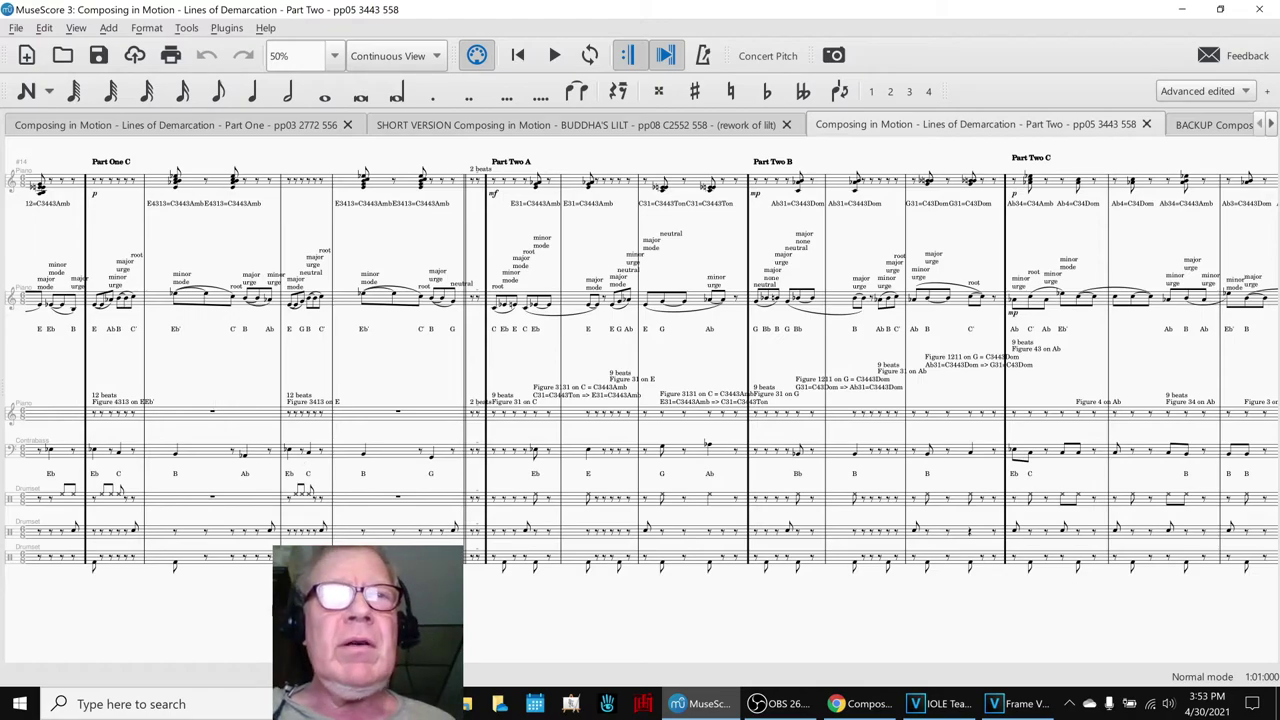
pyautogui.hscroll(-15, 707, 443)
pyautogui.hscroll(-5, 548, 586)
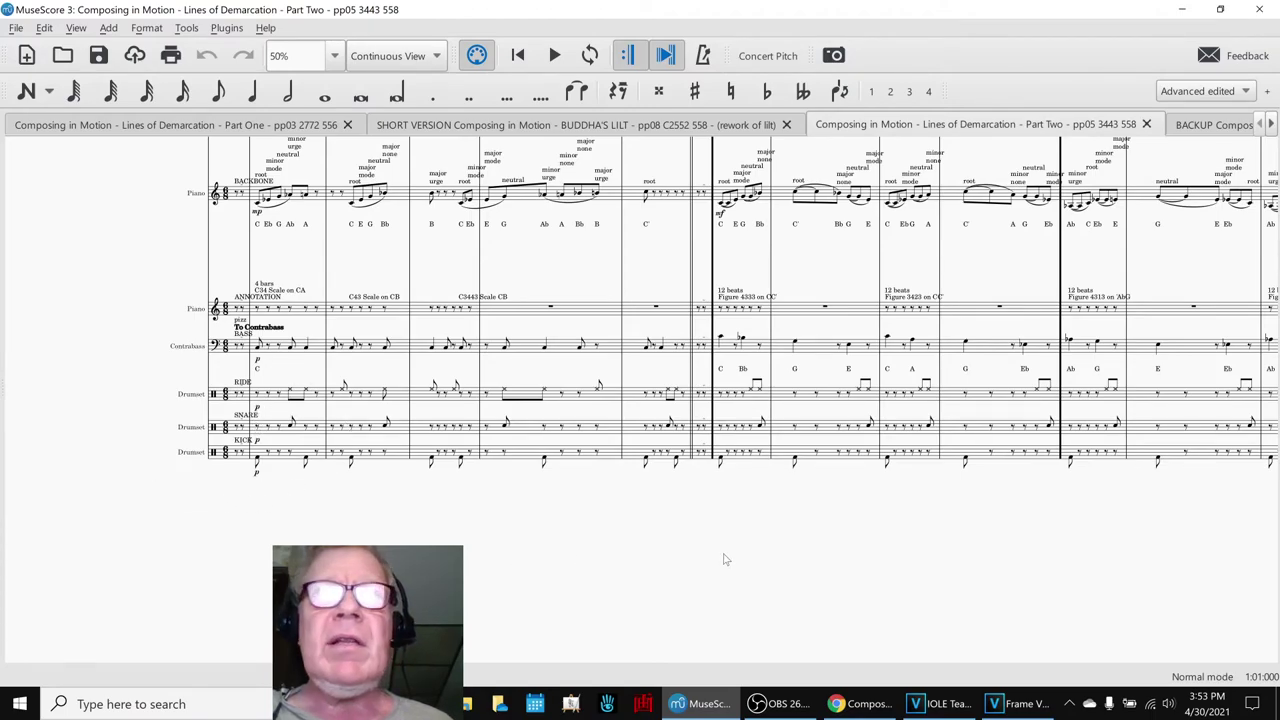
pyautogui.moveTo(726, 559); pyautogui.dragTo(555, 601)
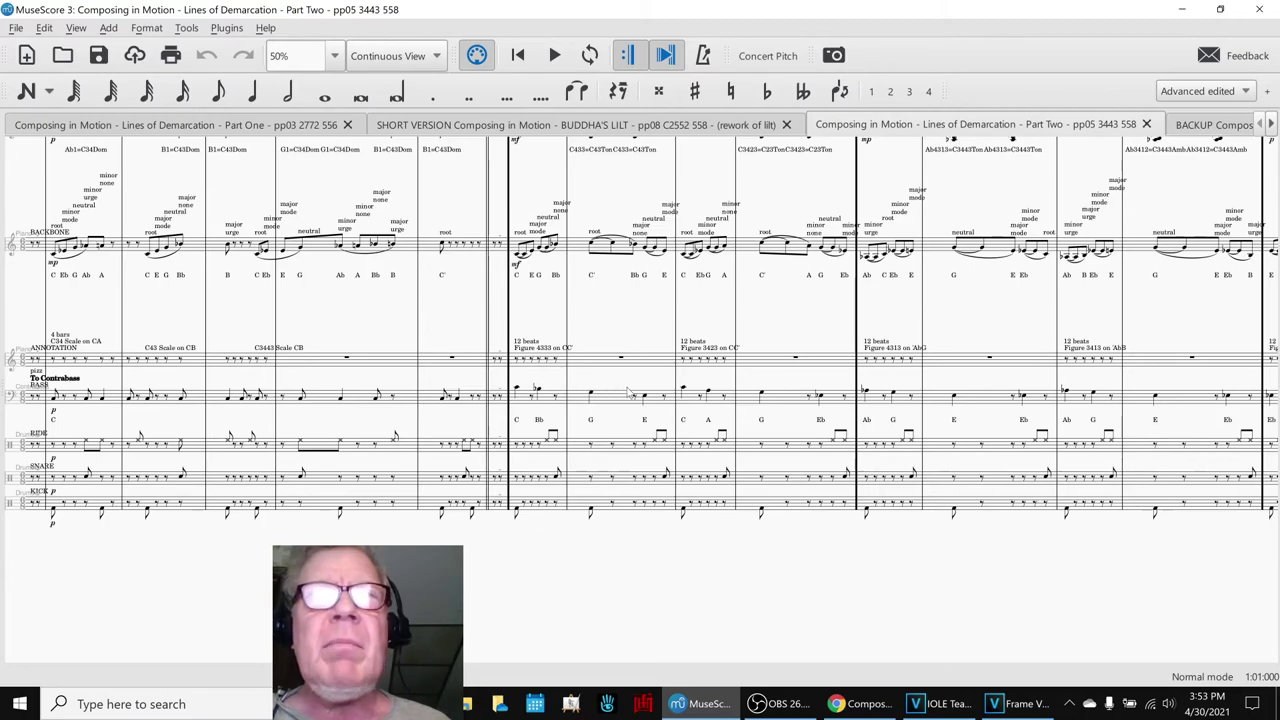
pyautogui.click(519, 390)
# Play Part Two briefly from the selected bass note, then stop.
pyautogui.press('space')
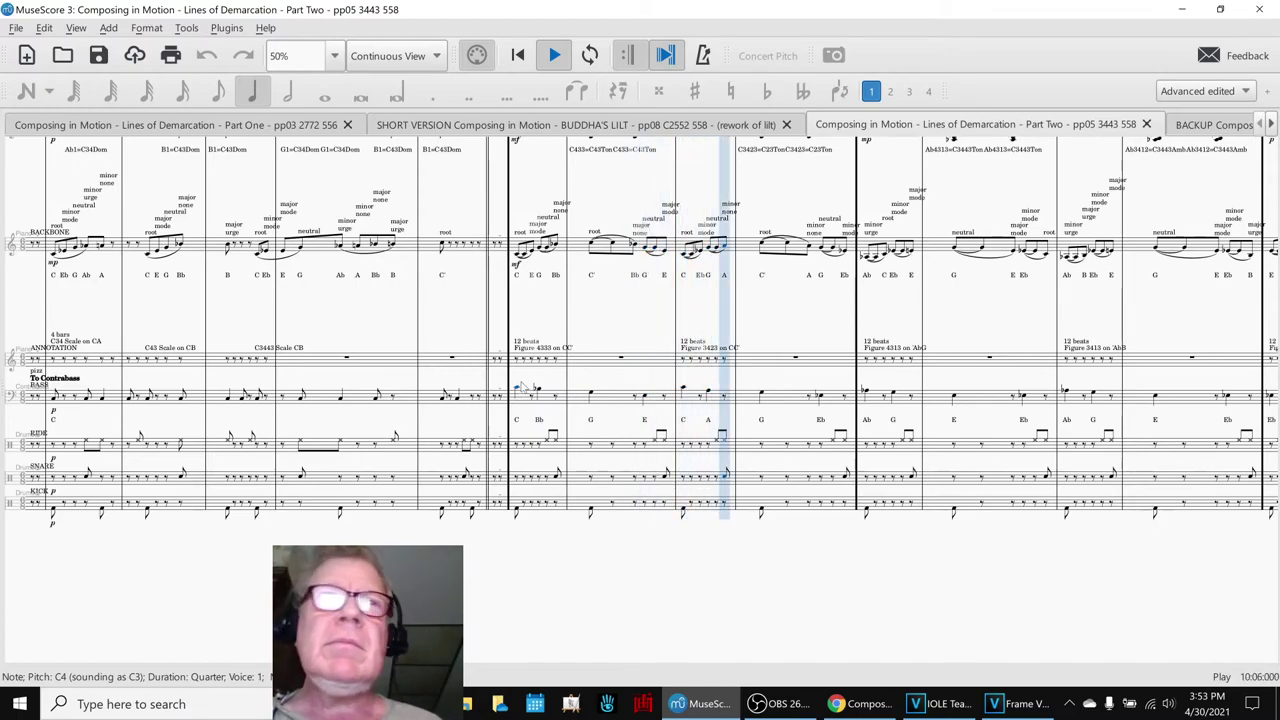
pyautogui.press('space')
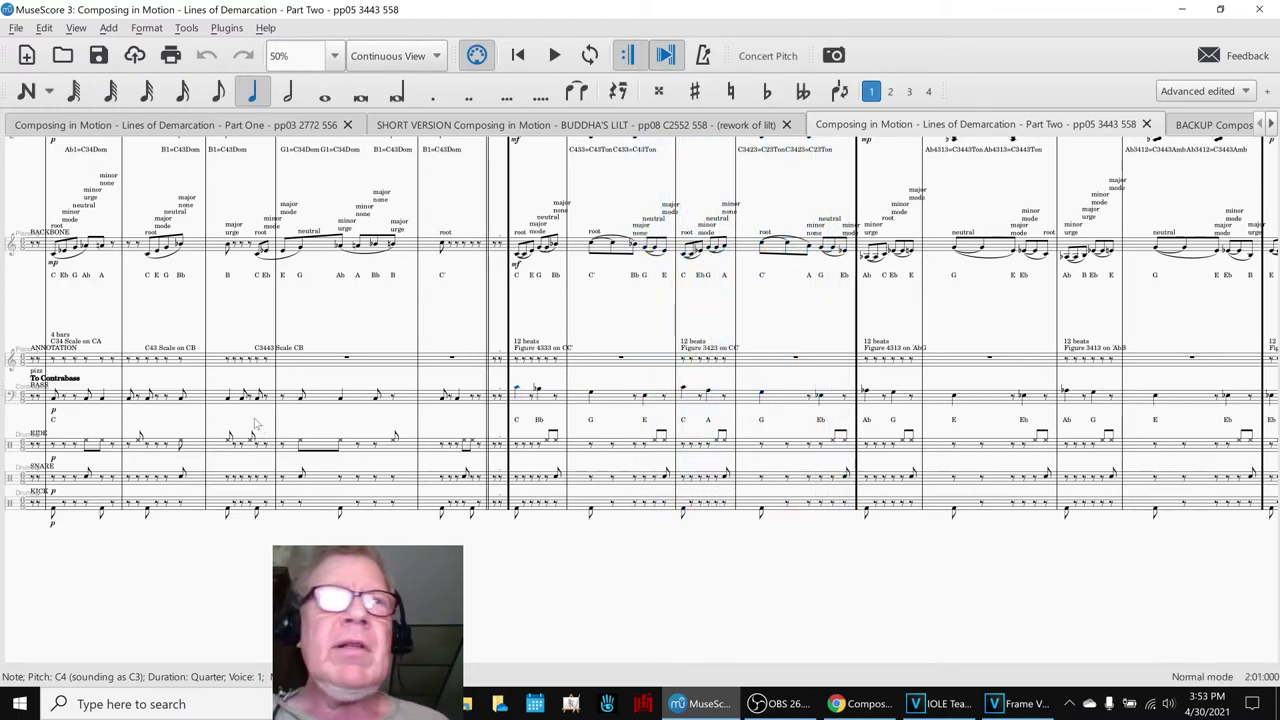
pyautogui.hscroll(5, 935, 589)
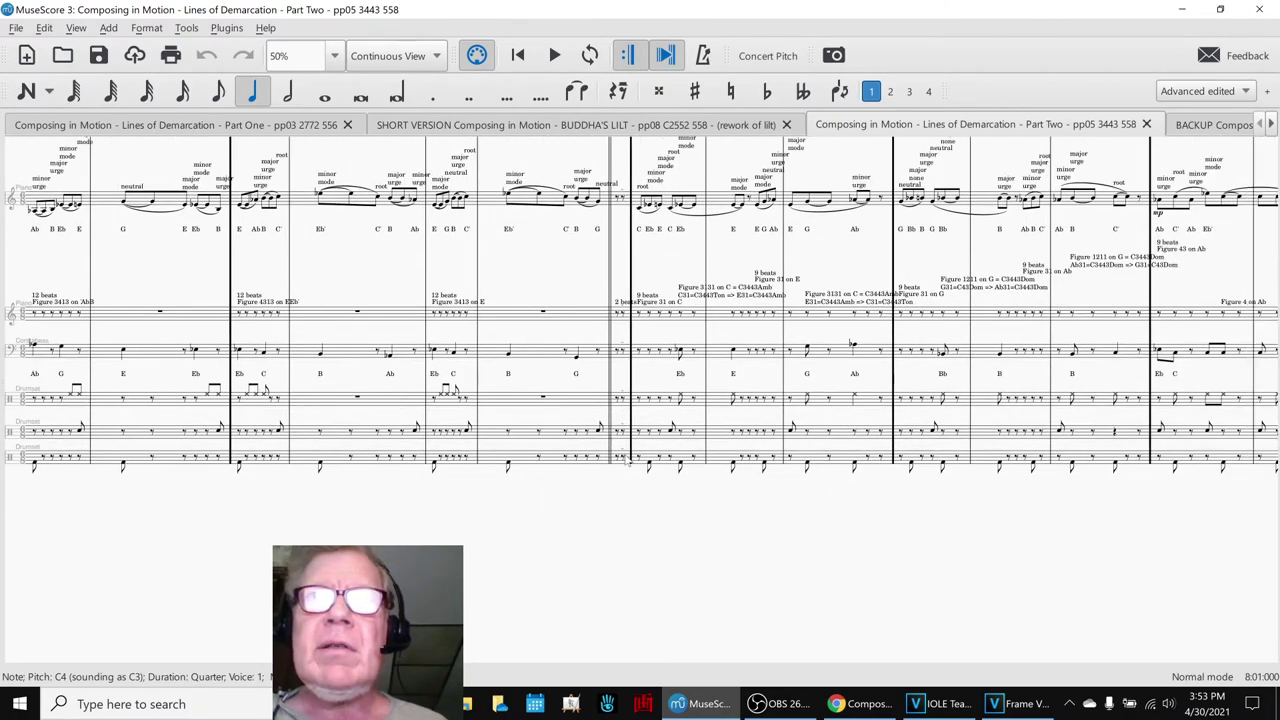
# Play from a kick drum note, stop, and return to the Google Sheets notes.
pyautogui.click(649, 466)
pyautogui.press('space')
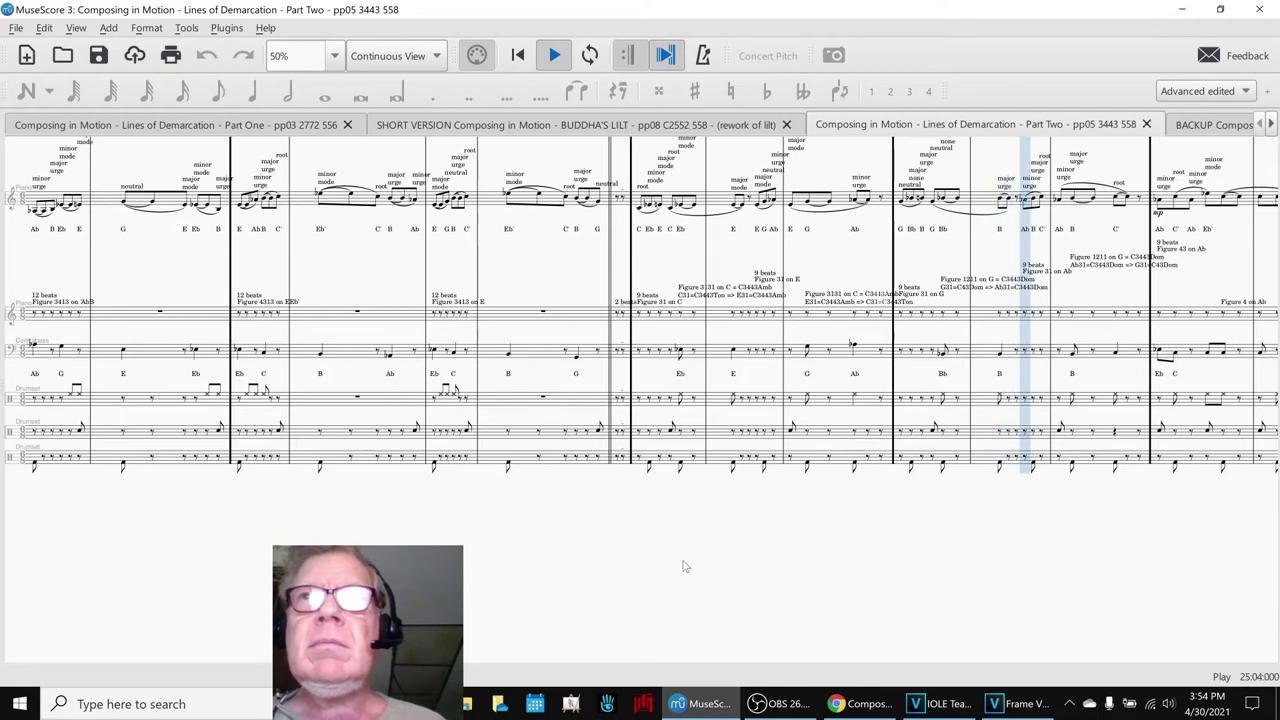
pyautogui.press('space')
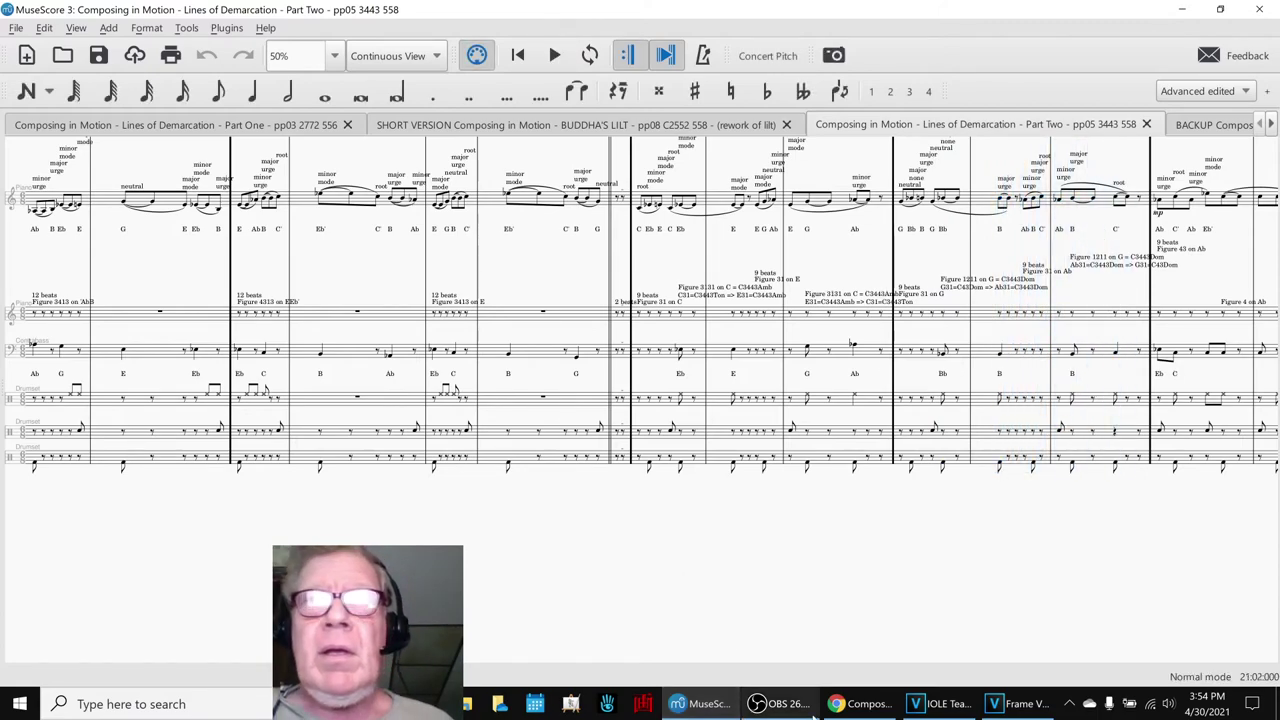
pyautogui.click(860, 704)
# Review the Ideas Next Time entries: post demo brainstorm videos and continue working on part two.
pyautogui.click(336, 538)
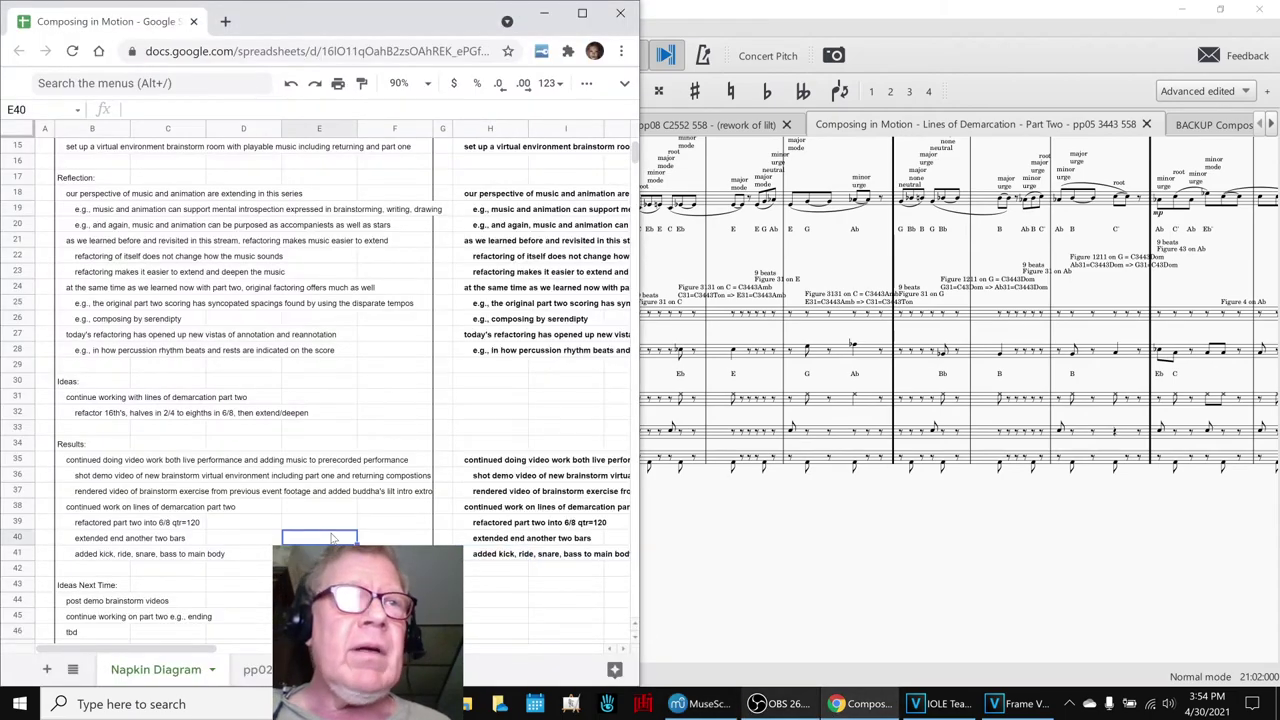
pyautogui.scroll(-5, 136, 408)
pyautogui.click(85, 274)
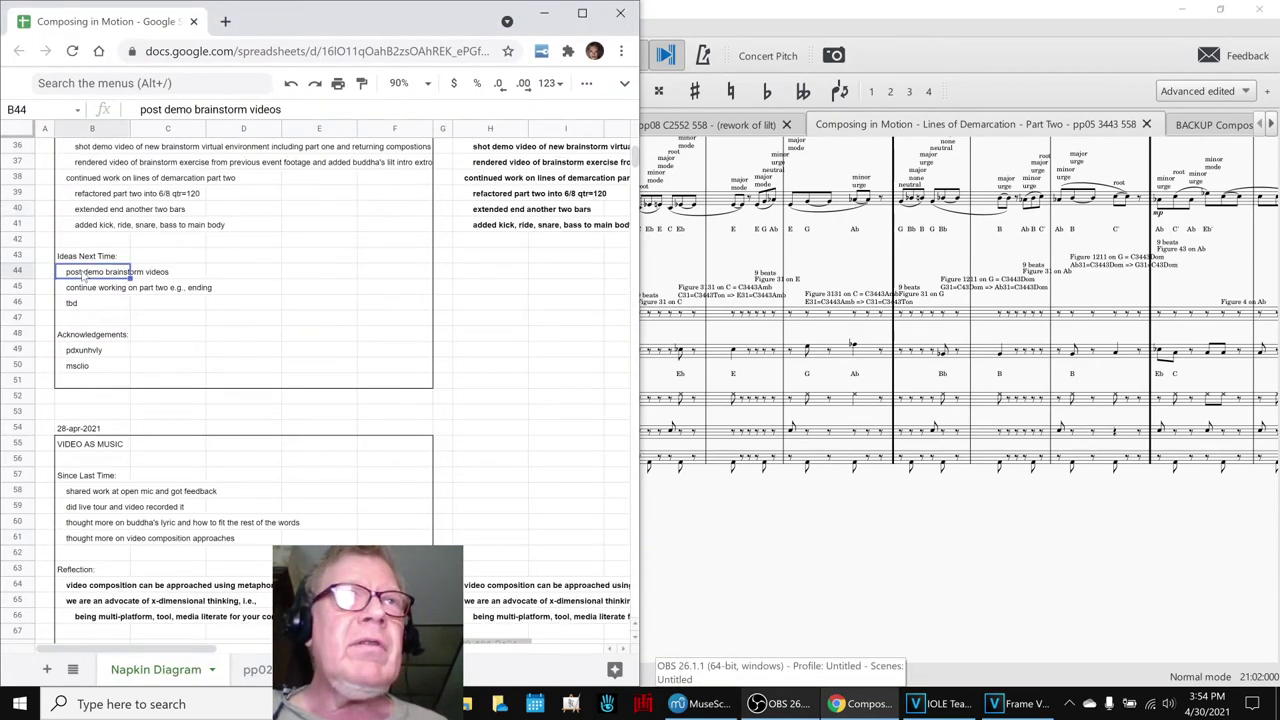
pyautogui.click(85, 291)
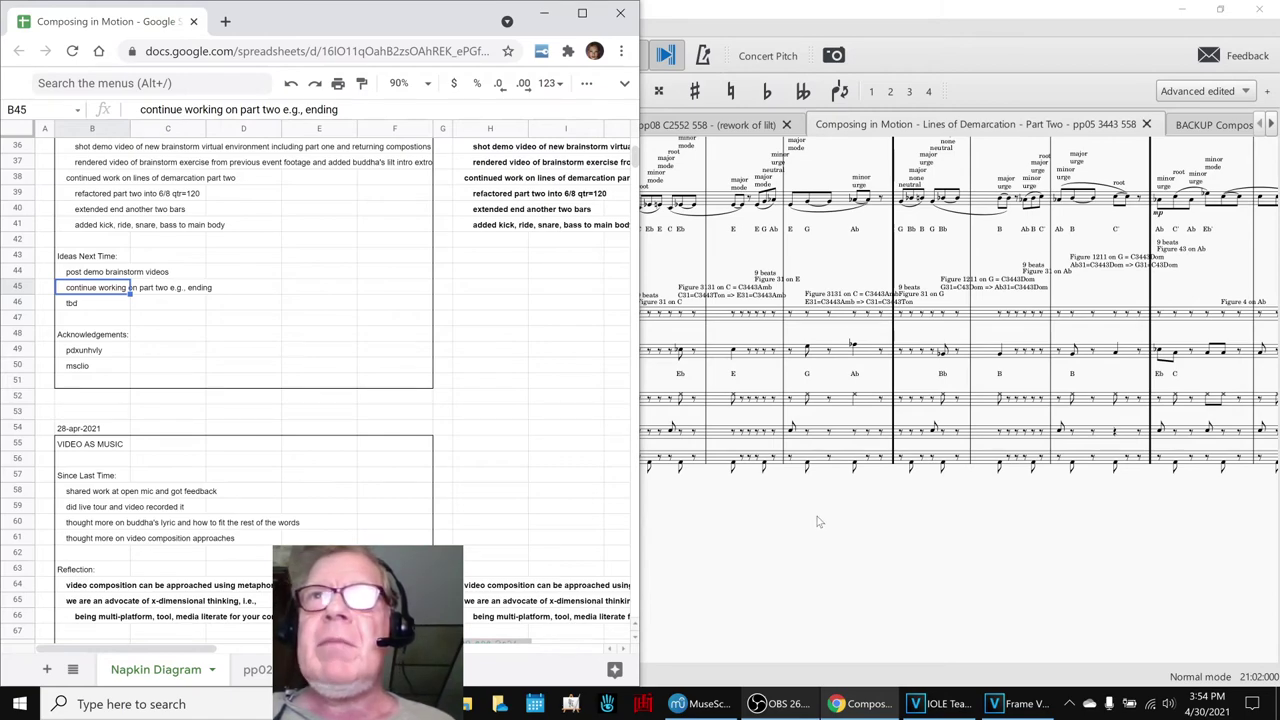
pyautogui.click(145, 306)
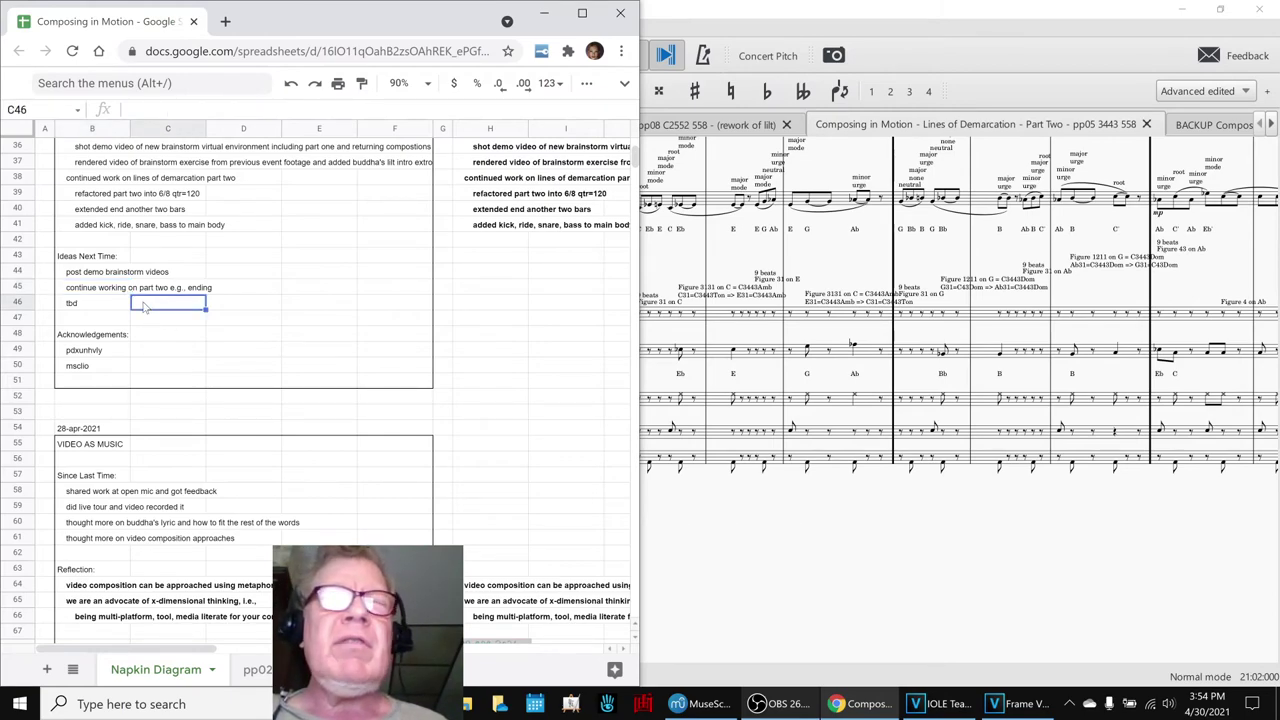
# Read the two Acknowledgements entries, then bring up OBS Studio's stream information.
pyautogui.click(89, 371)
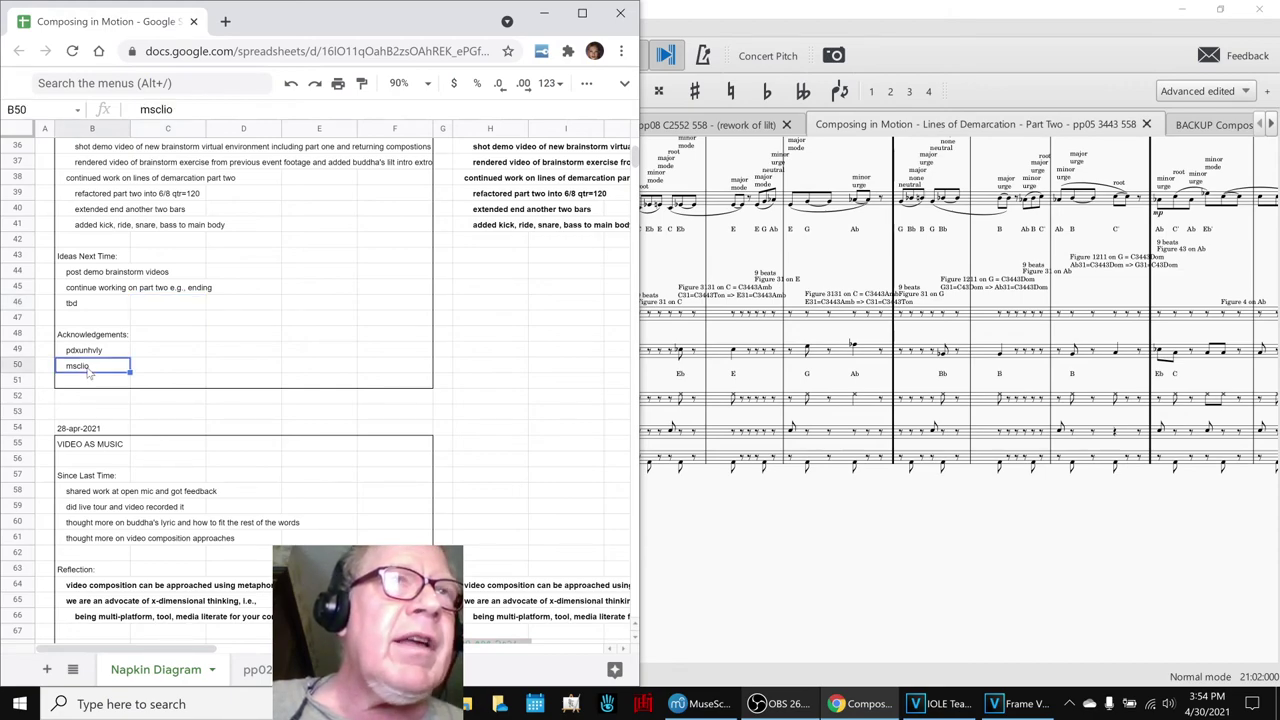
pyautogui.press('Up')
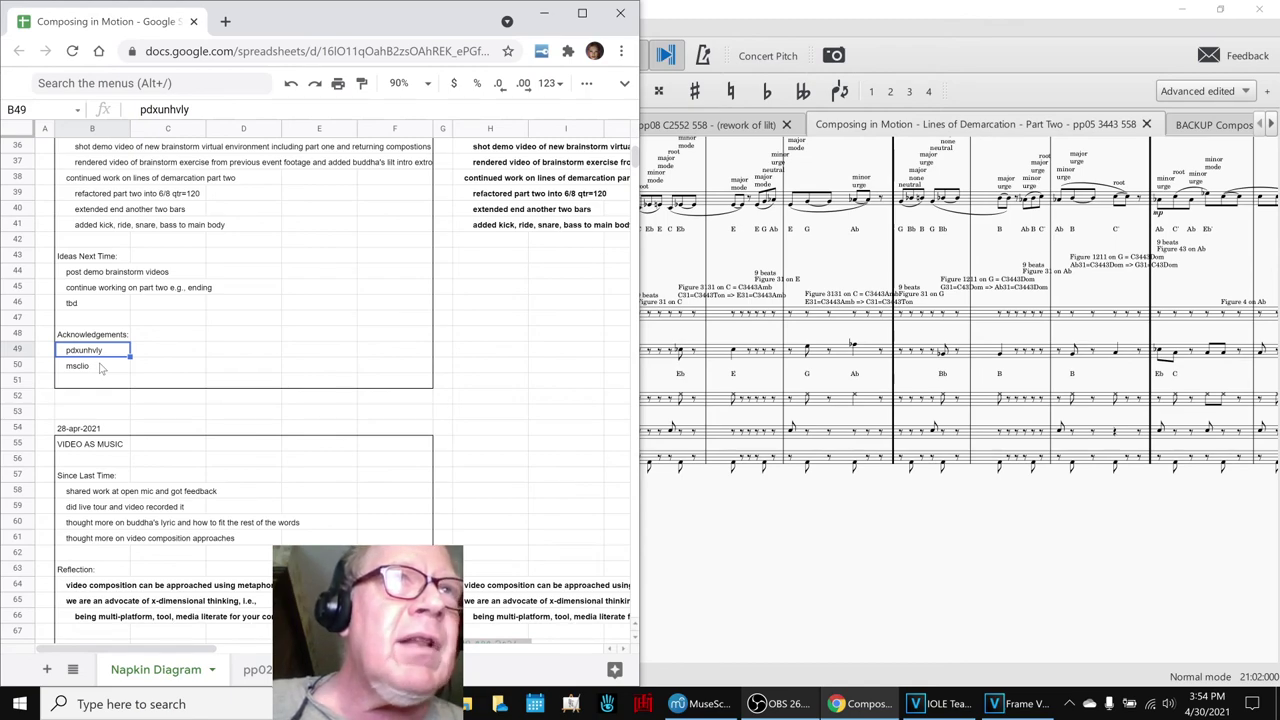
pyautogui.click(486, 423)
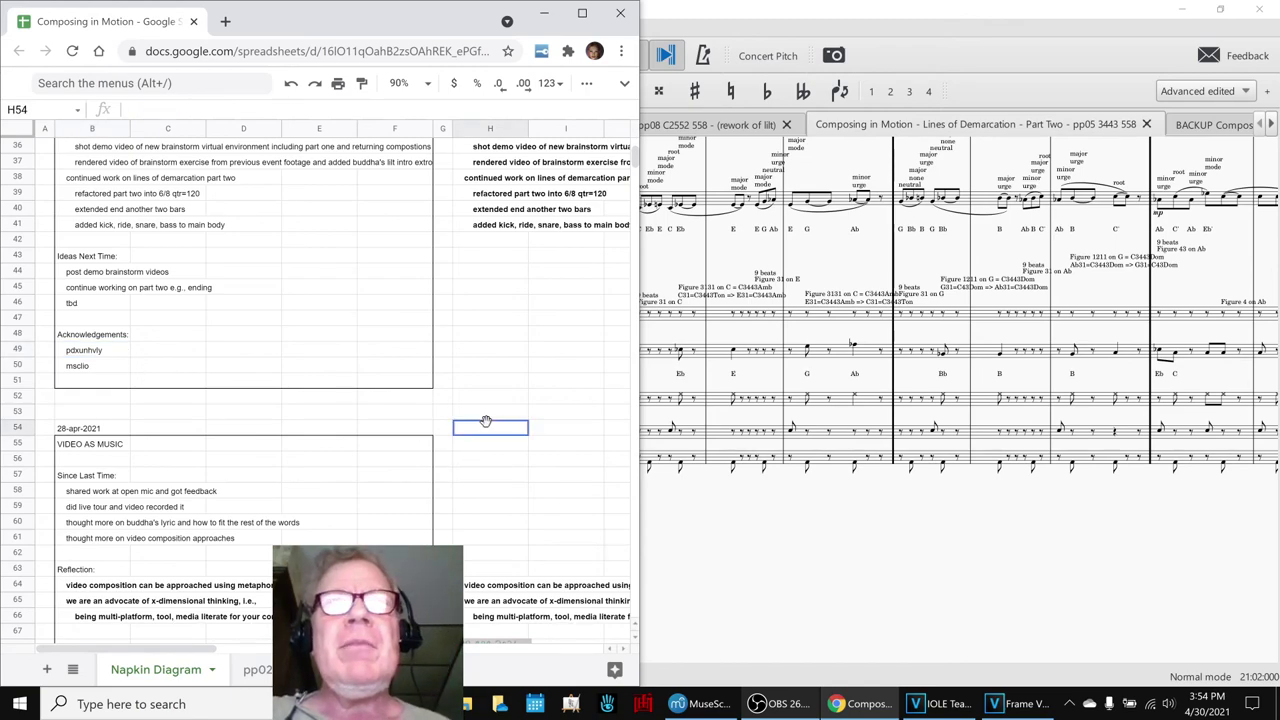
pyautogui.click(783, 704)
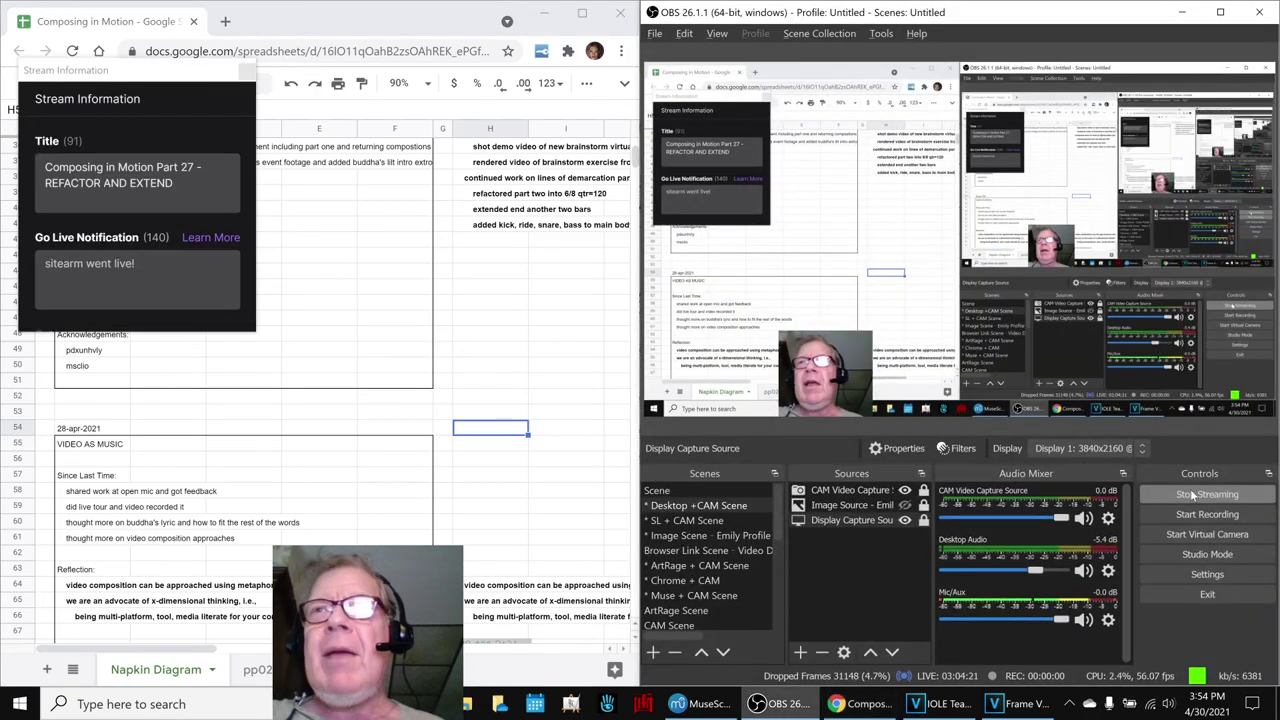